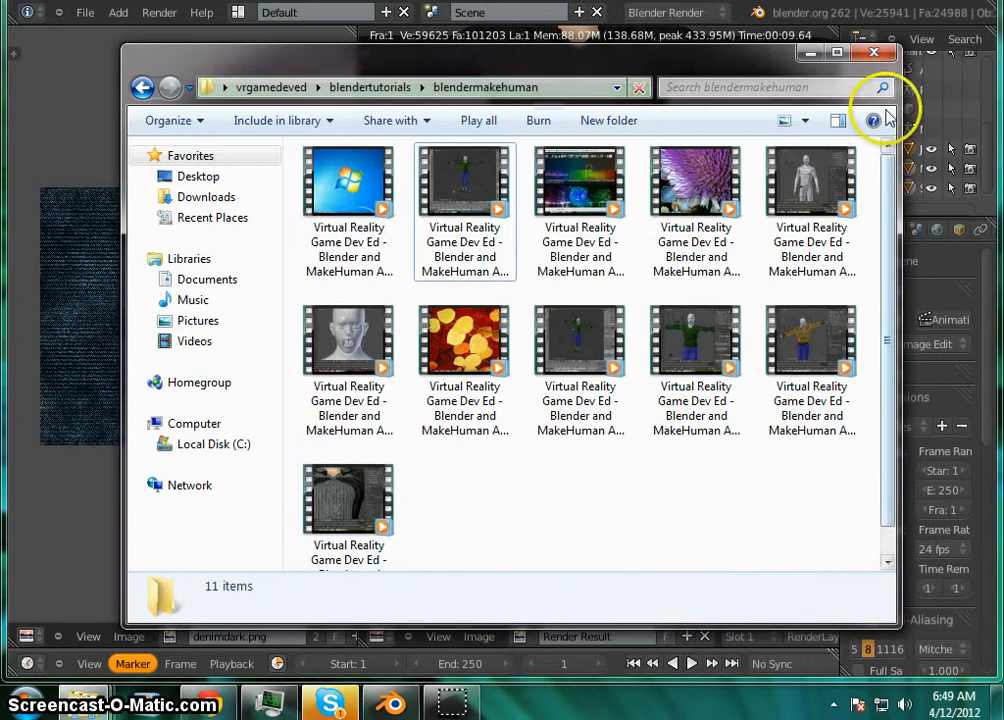
Return to Blender, widen the properties area and change the render result area to a 3D View
click(810, 54)
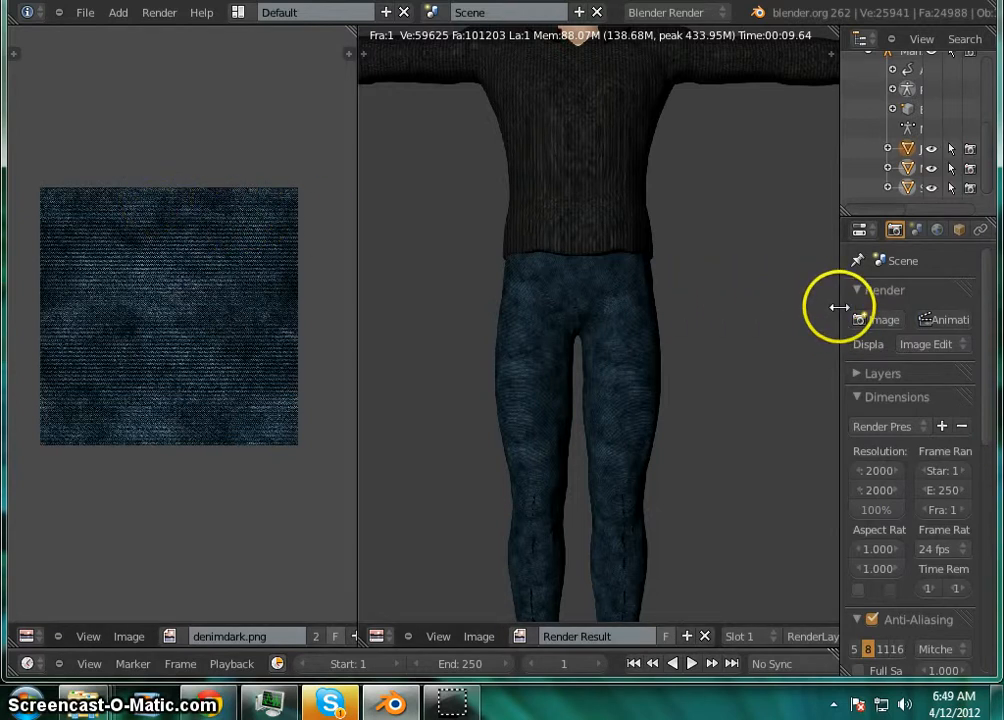
drag(838, 310, 711, 313)
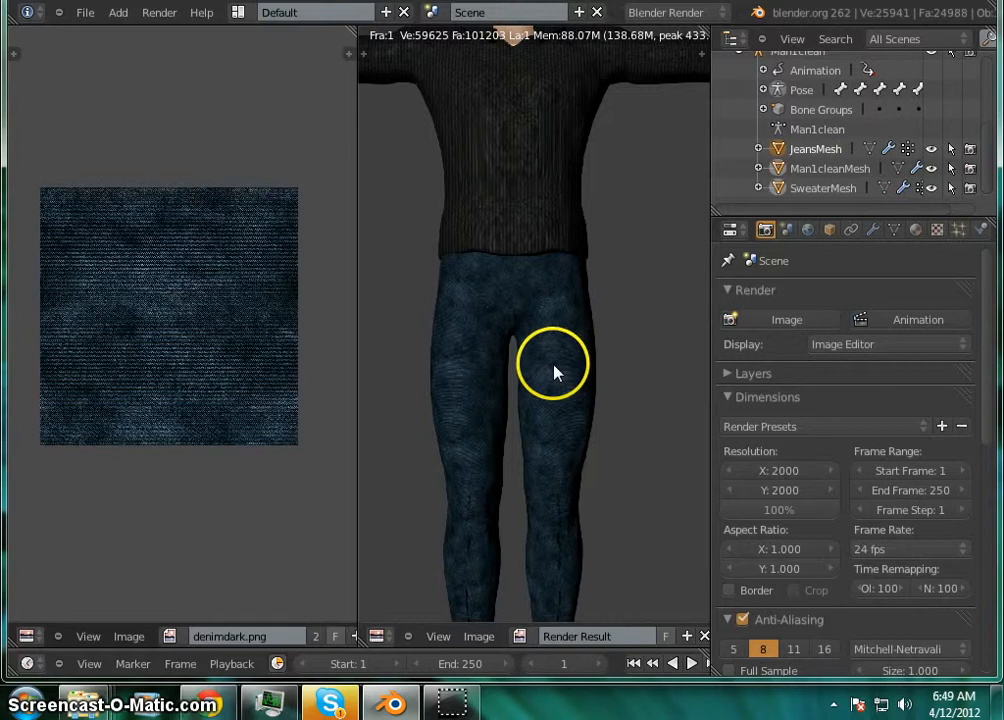
click(383, 636)
click(400, 618)
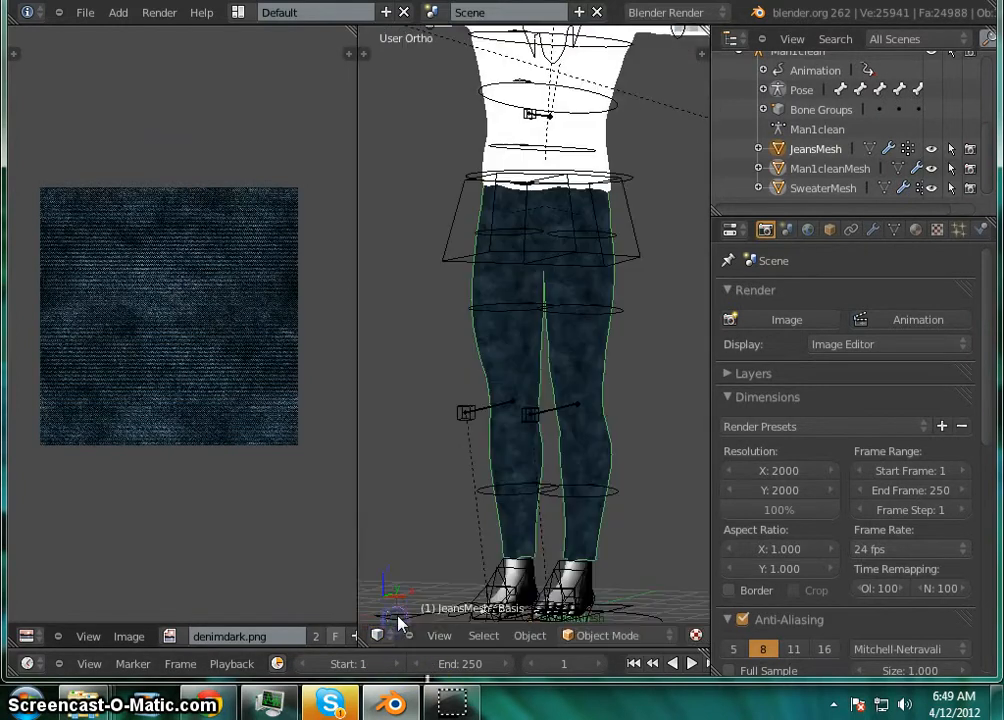
click(404, 395)
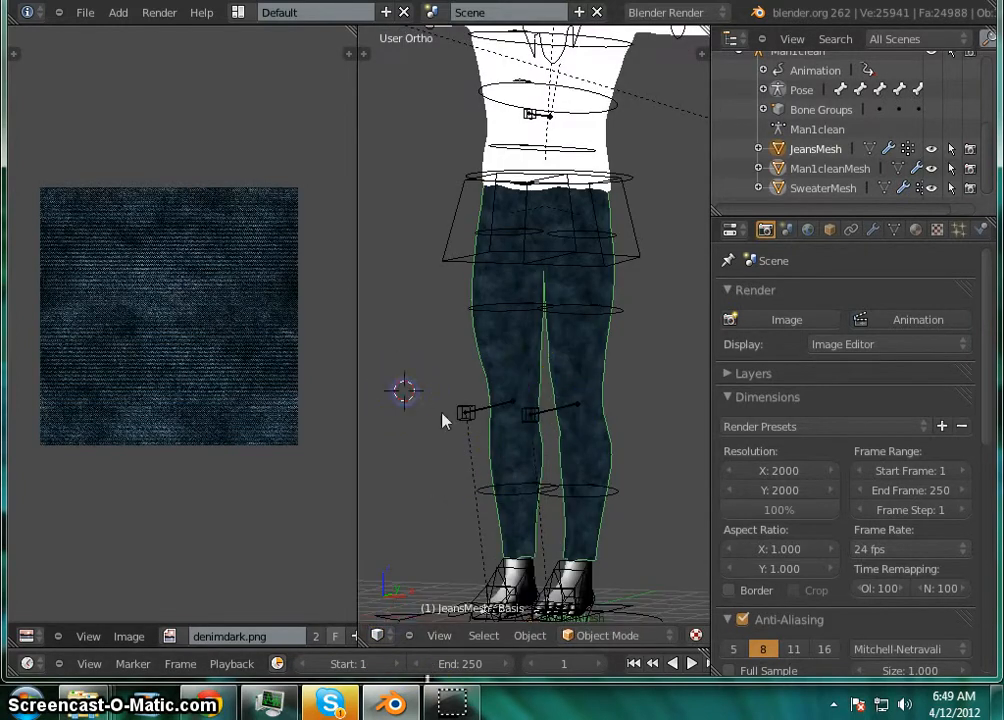
Put the jeans mesh into Edit Mode and display the Mapping settings of its denim texture
right_click(527, 359)
key(Tab)
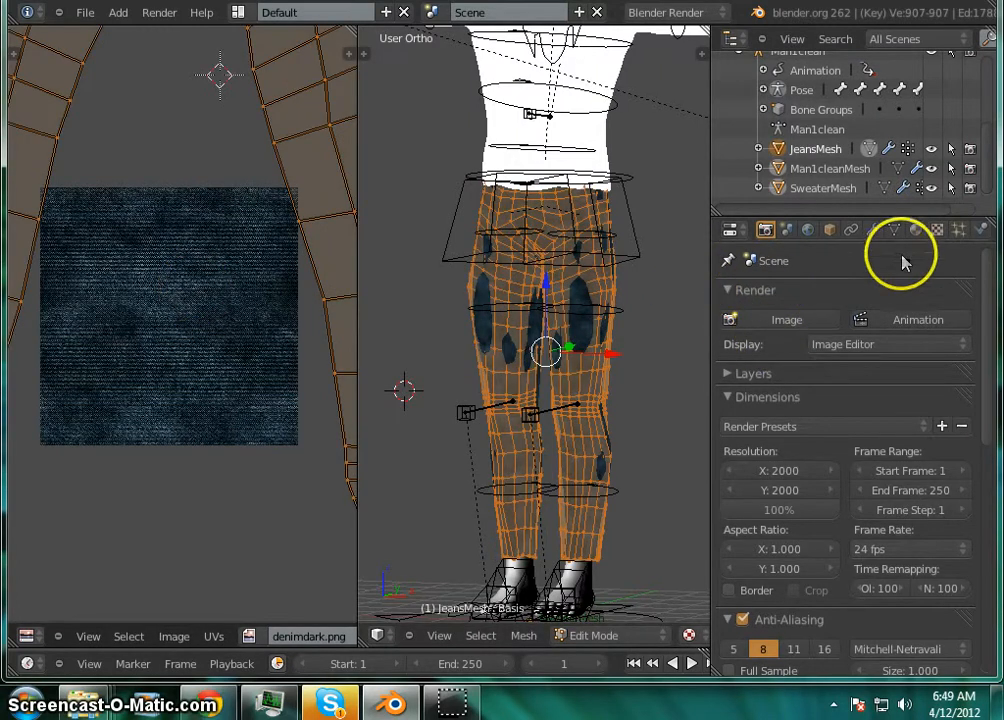
click(937, 230)
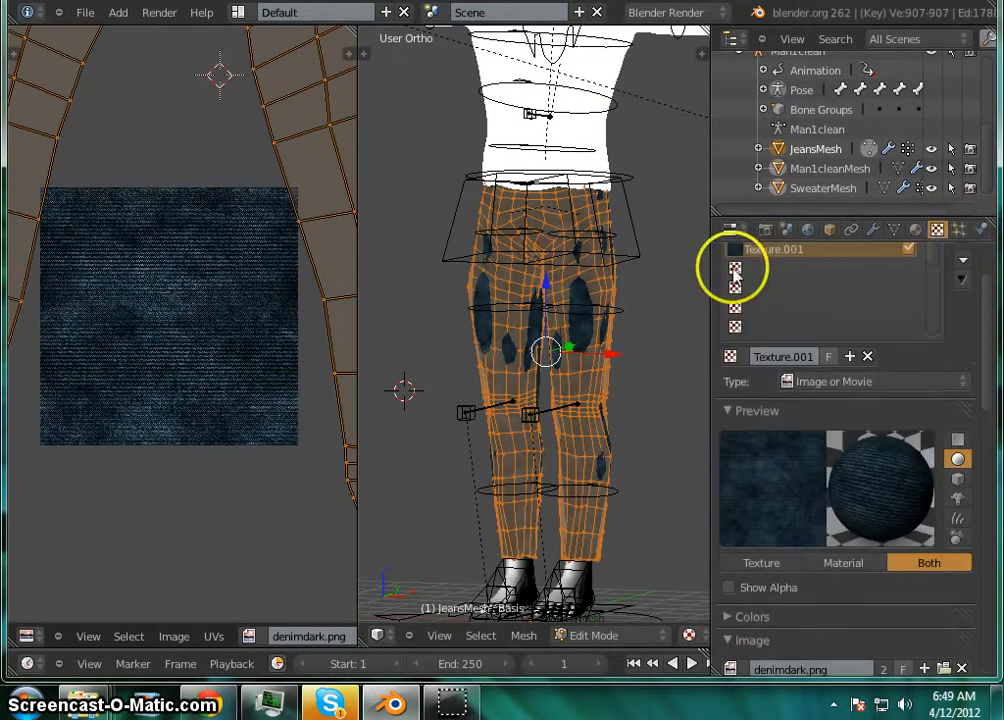
drag(709, 262, 671, 261)
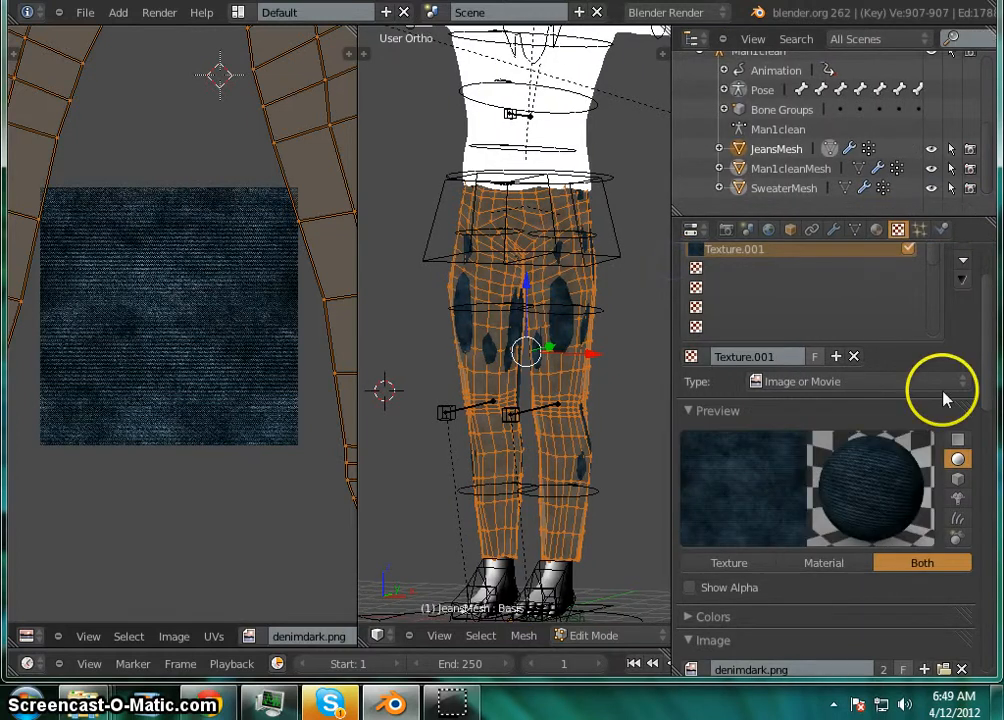
scroll(941, 392, down, 10)
scroll(945, 406, down, 4)
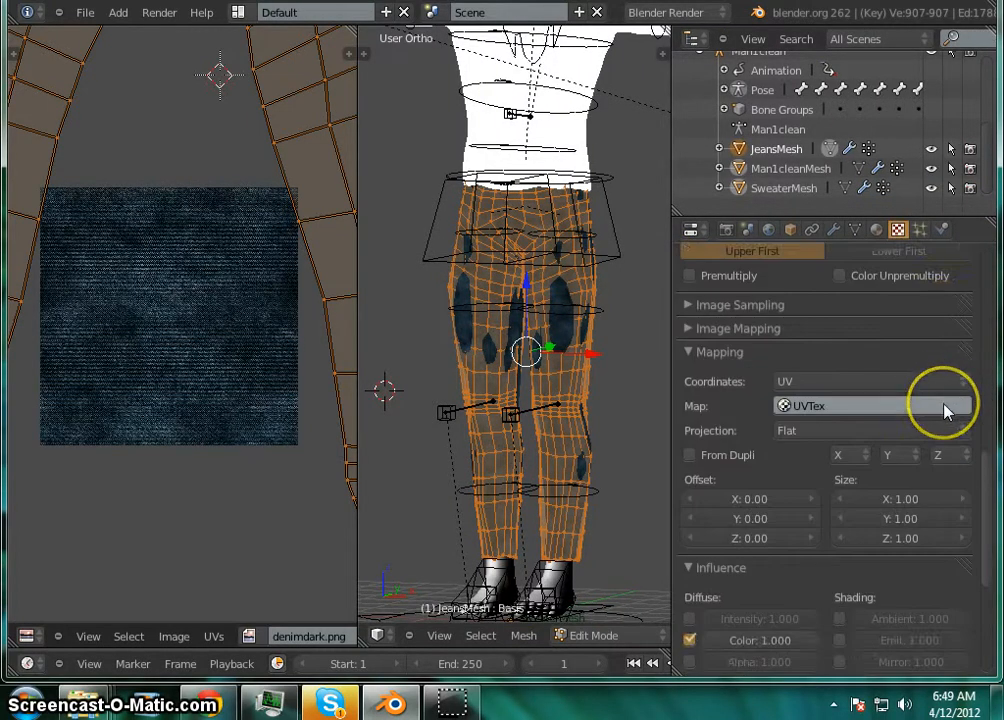
scroll(946, 410, up, 2)
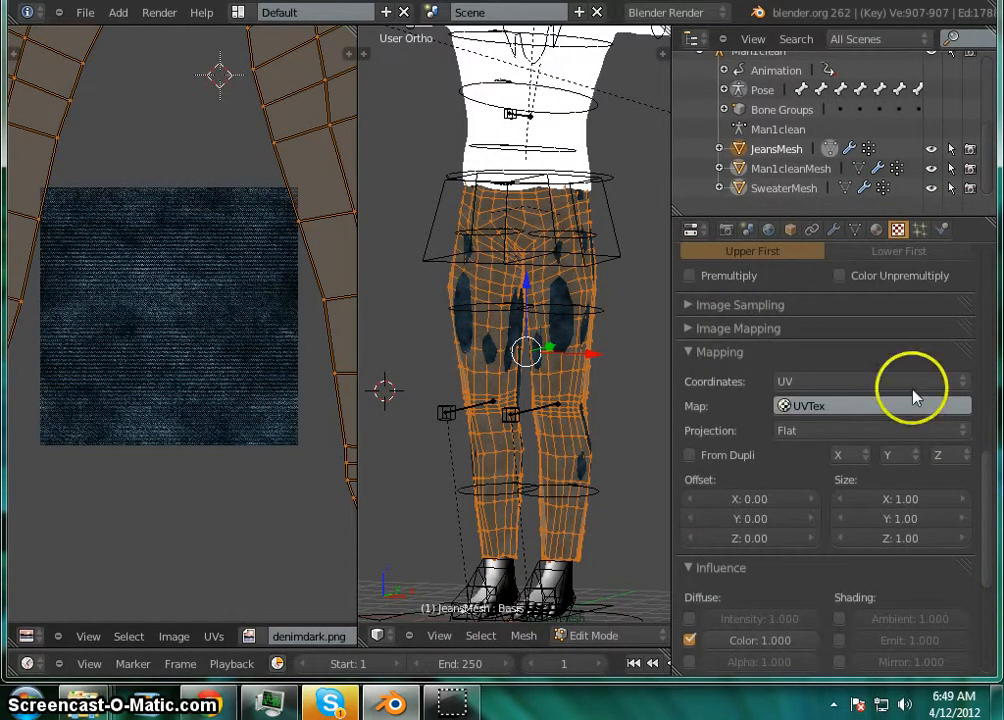
Scale the whole UV layout of the jeans up by a factor of about 3.2
scroll(172, 258, down, 3)
scroll(172, 255, down, 4)
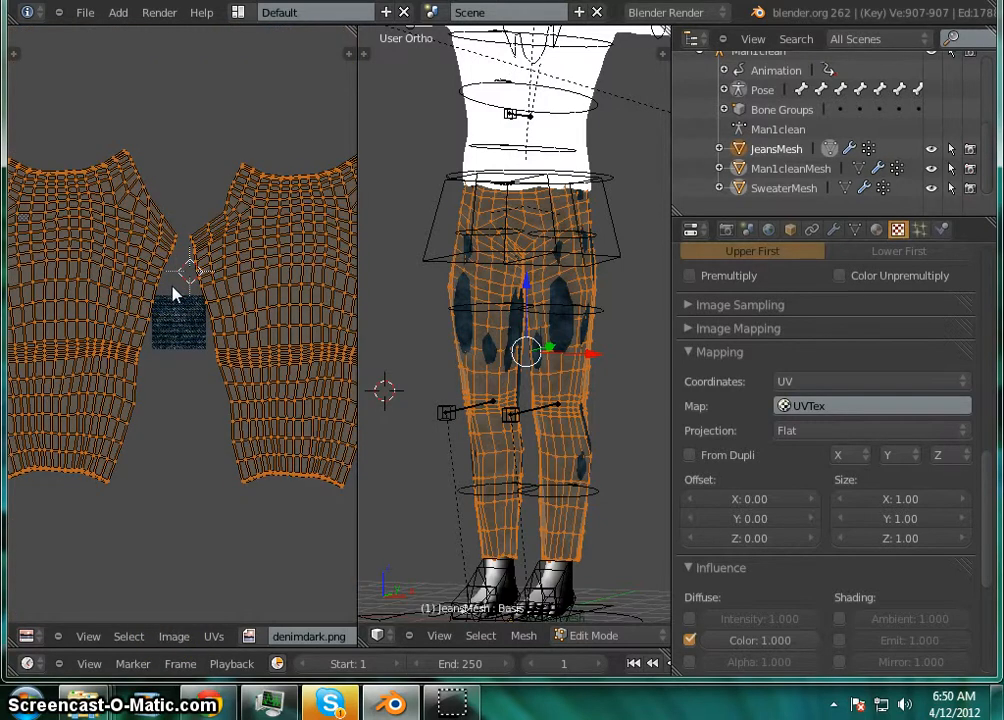
key(s)
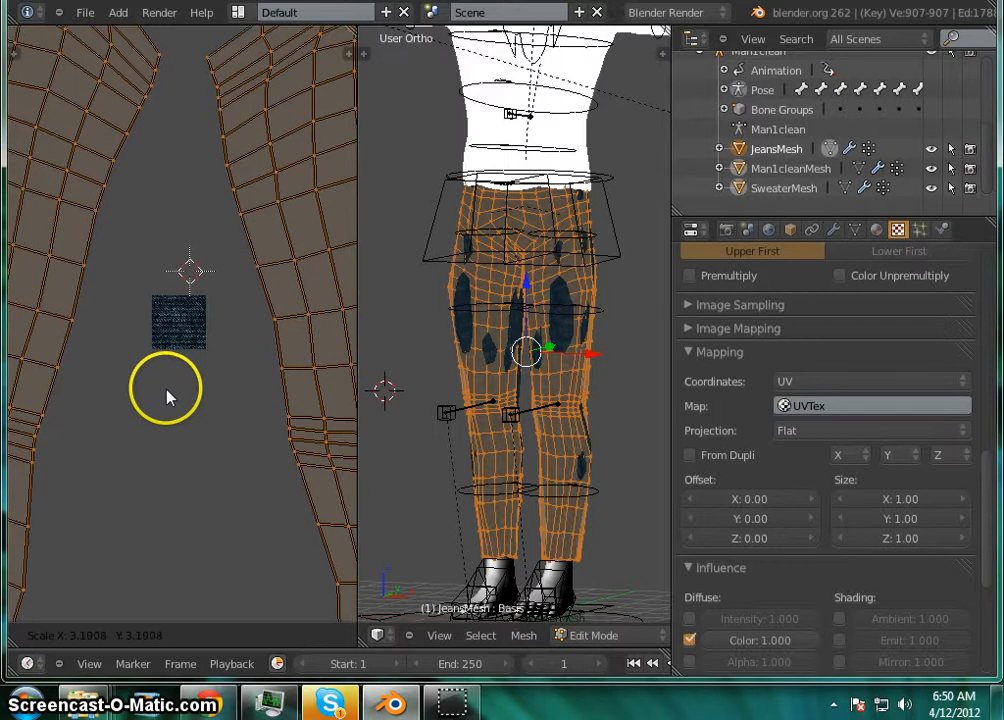
click(166, 397)
Examine how the denim texture tiles on the jeans, close up and in Object Mode
scroll(578, 311, up, 5)
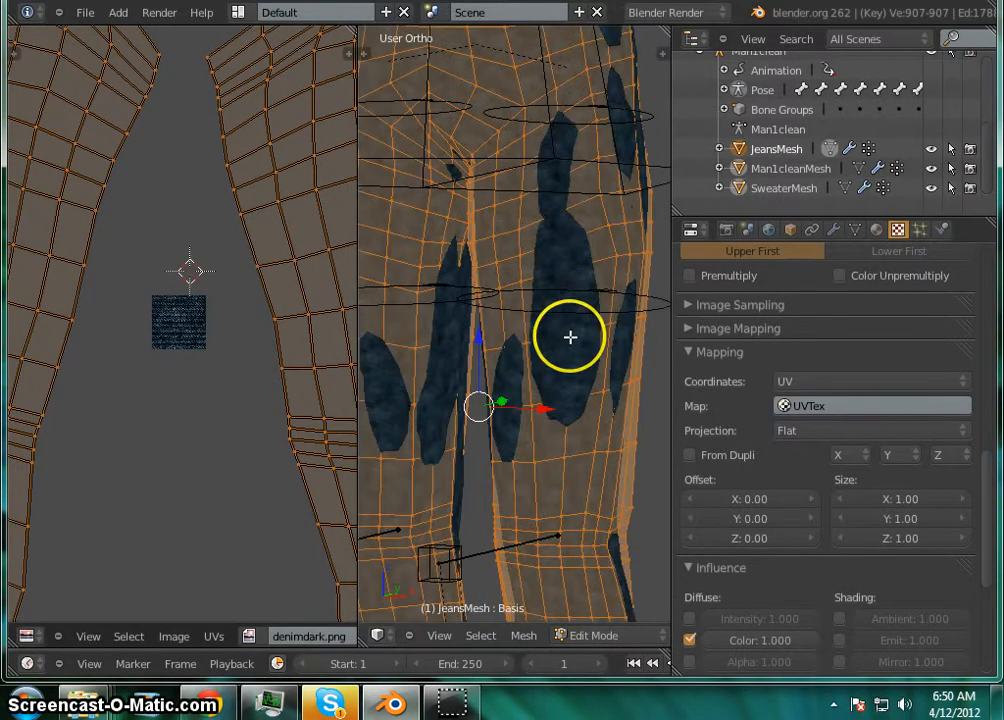
scroll(570, 337, up, 4)
scroll(570, 337, down, 5)
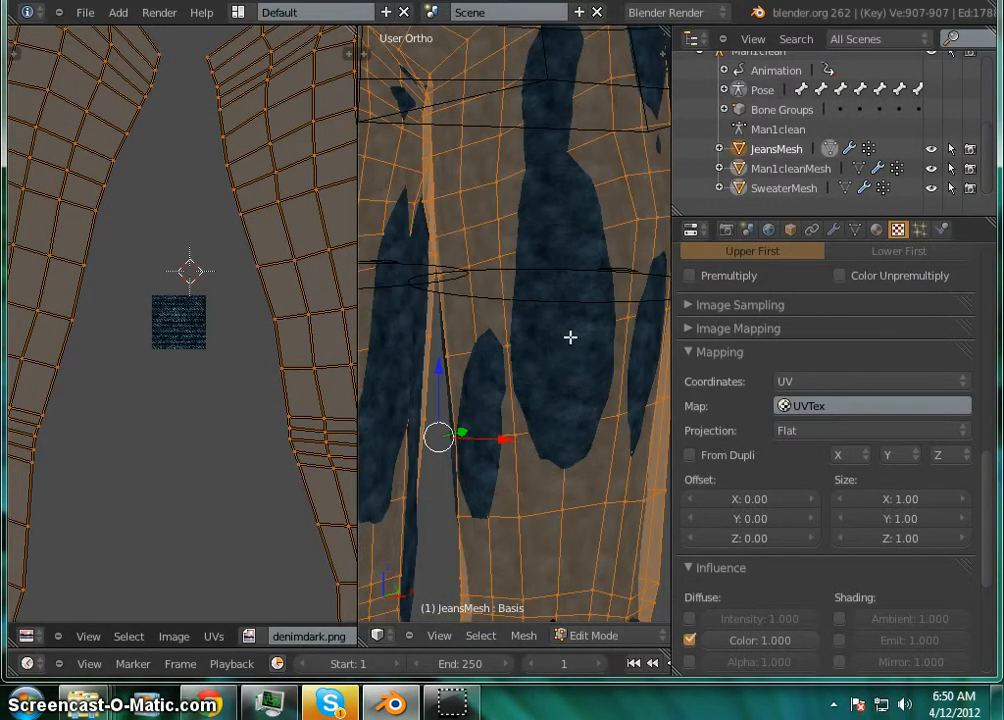
click(939, 383)
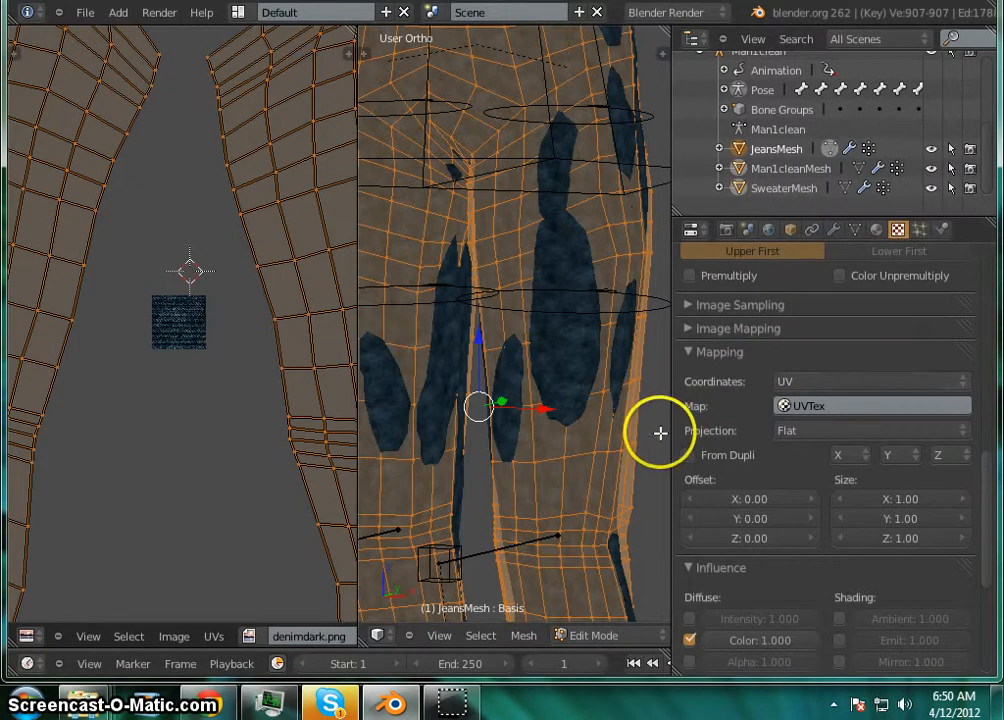
key(Tab)
scroll(583, 298, down, 3)
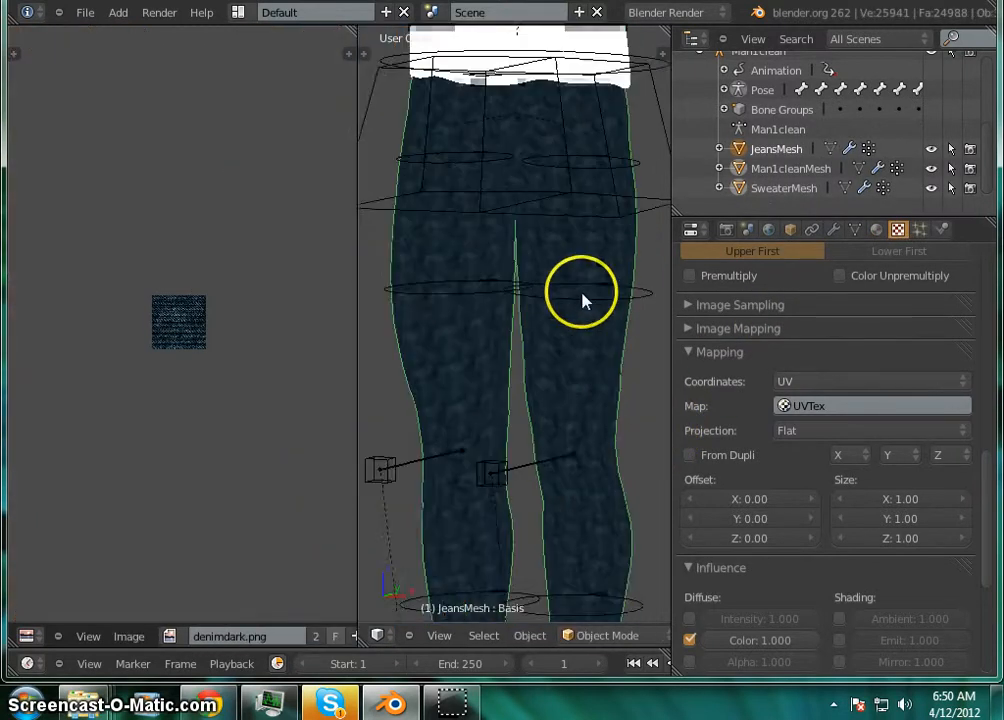
scroll(570, 305, up, 5)
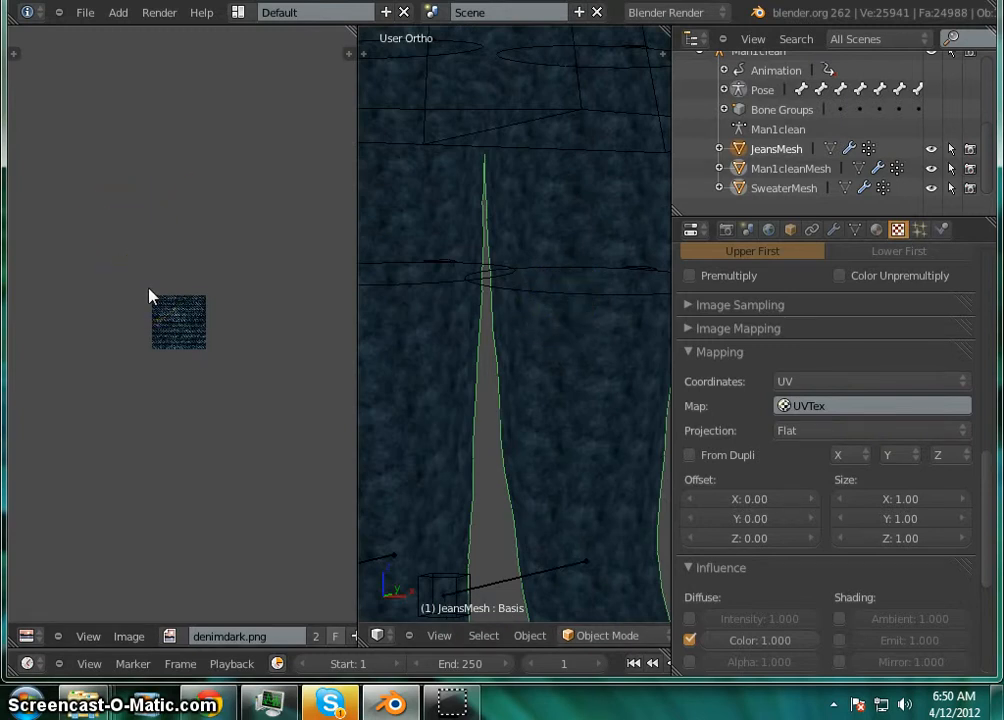
click(477, 285)
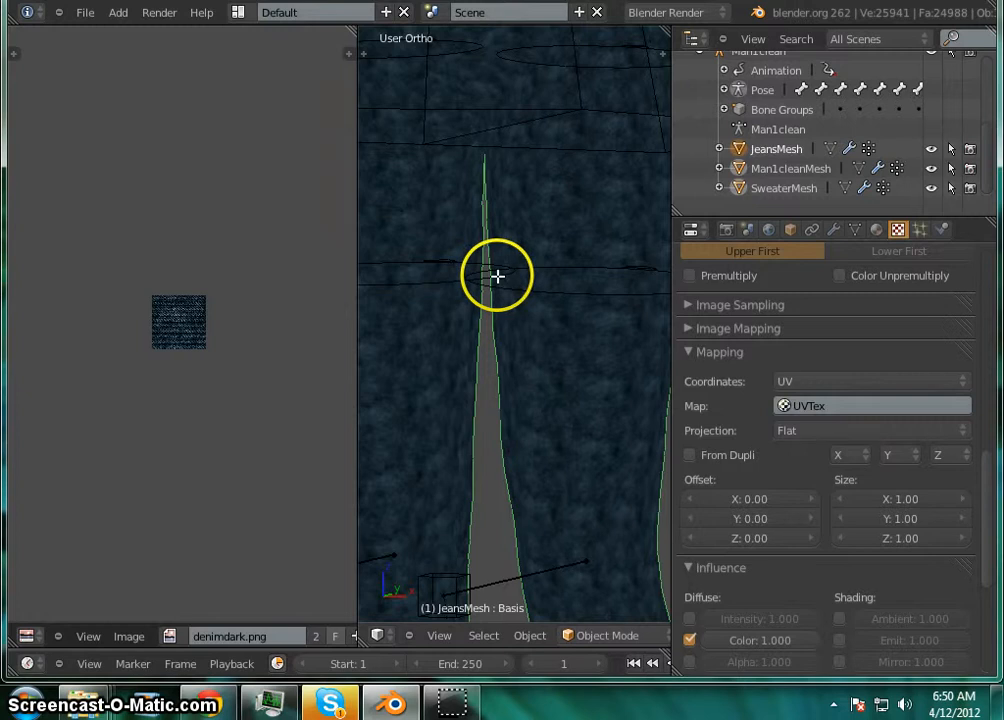
Scale the jeans' UV layout down by a factor of about 0.49 and check the denim in Object Mode
key(Tab)
click(188, 290)
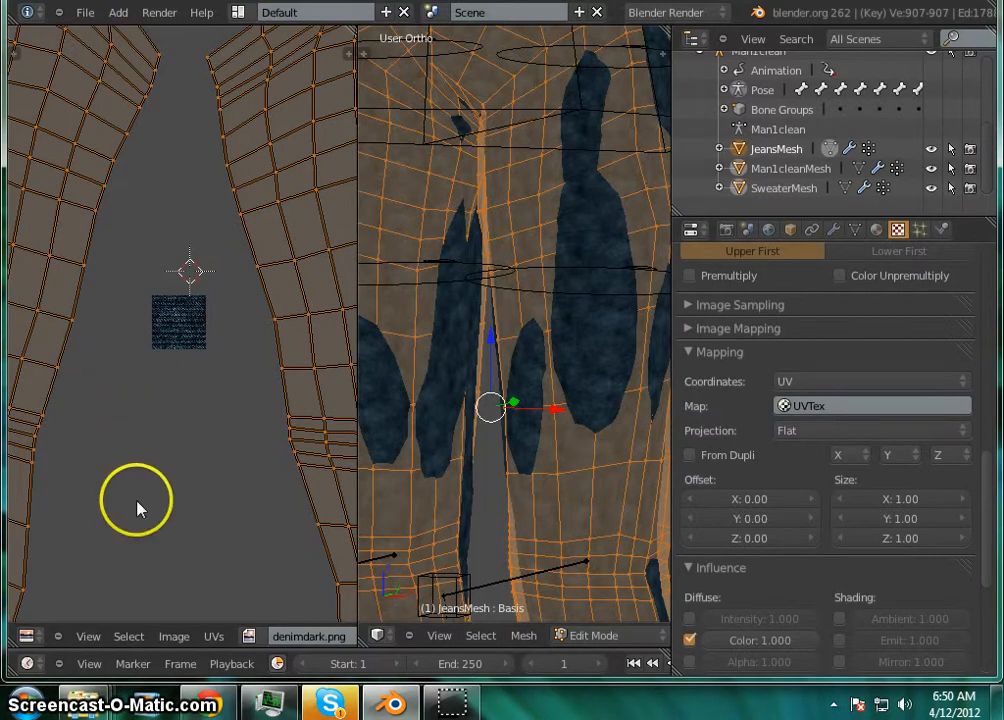
key(s)
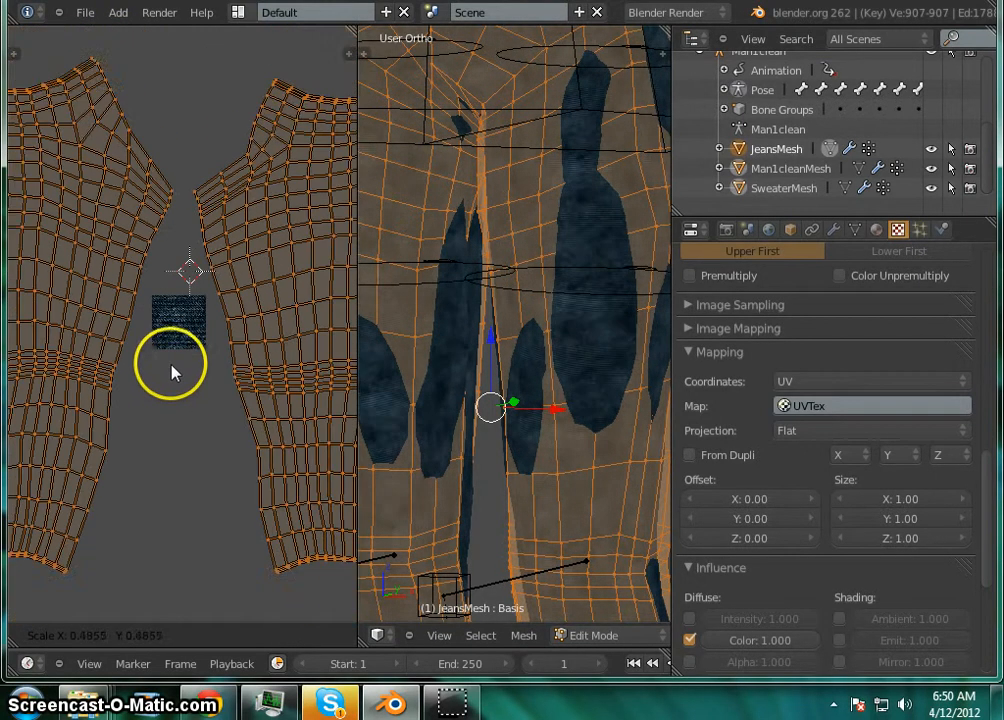
key(Escape)
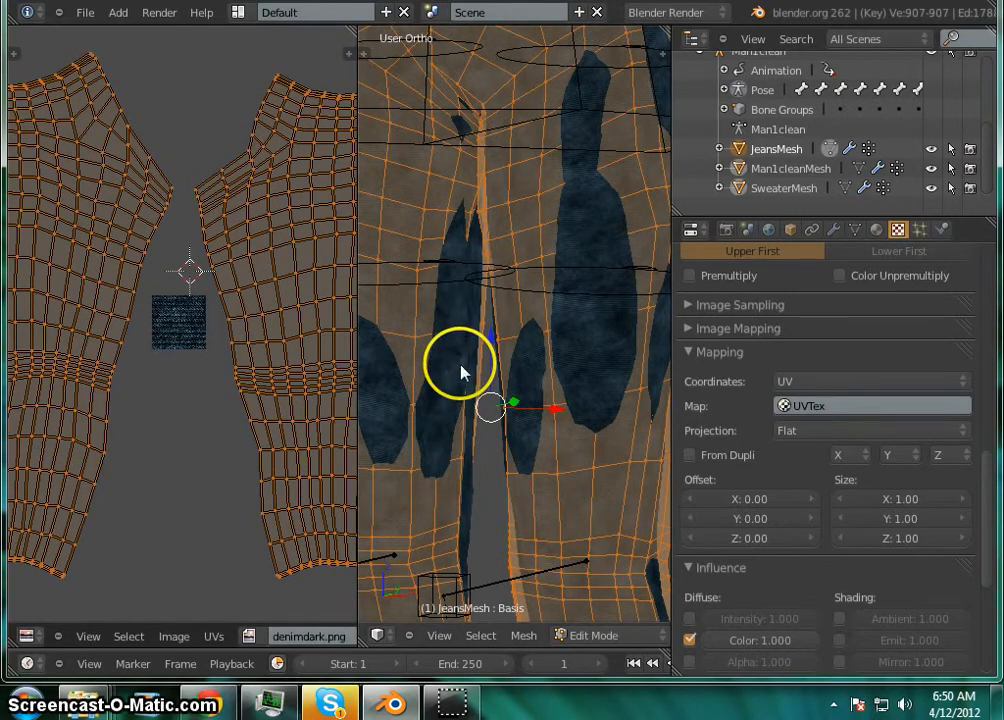
key(Tab)
scroll(540, 368, down, 5)
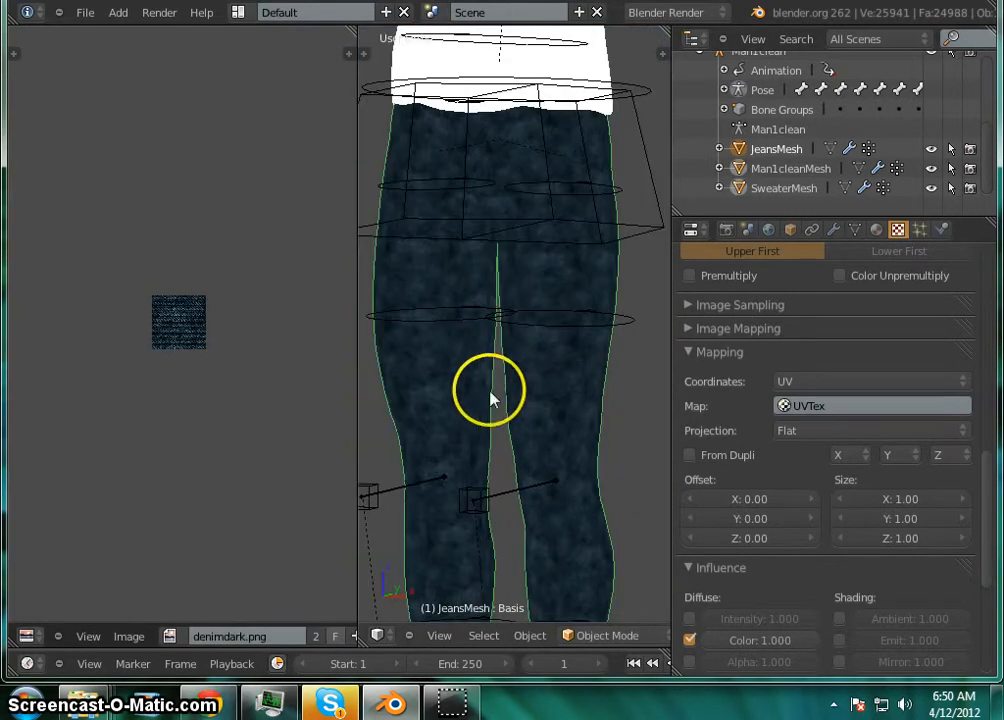
mouse_move(490, 398)
middle_down()
mouse_move(538, 390)
mouse_move(462, 395)
mouse_move(462, 404)
middle_up()
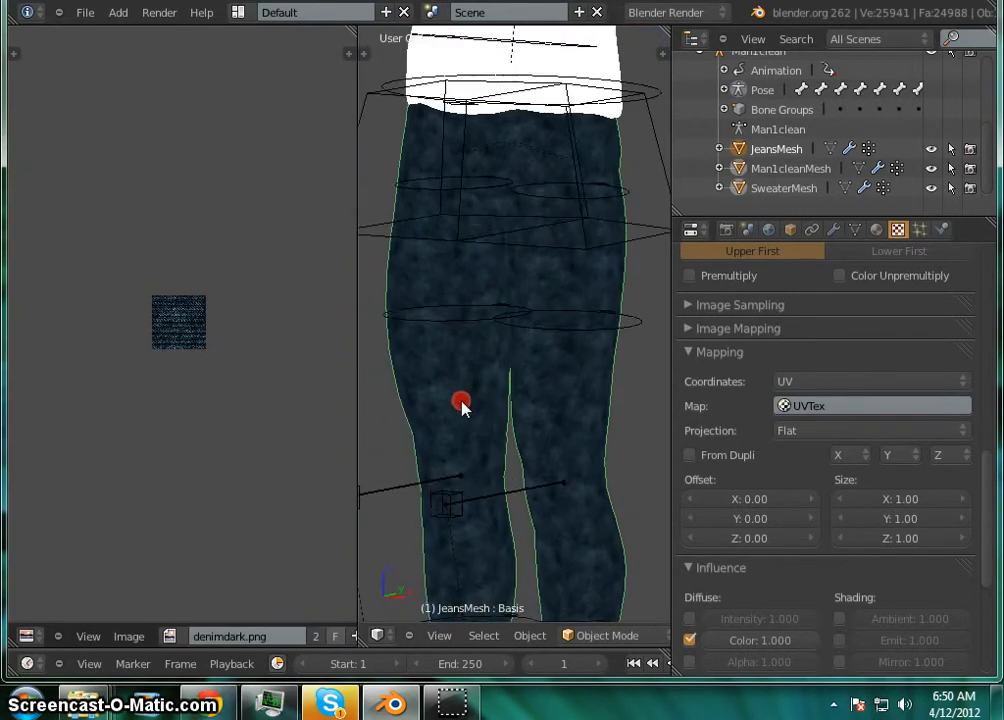
Try Strand / Particle as the denim texture's mapping coordinates and switch them back to UV
click(921, 388)
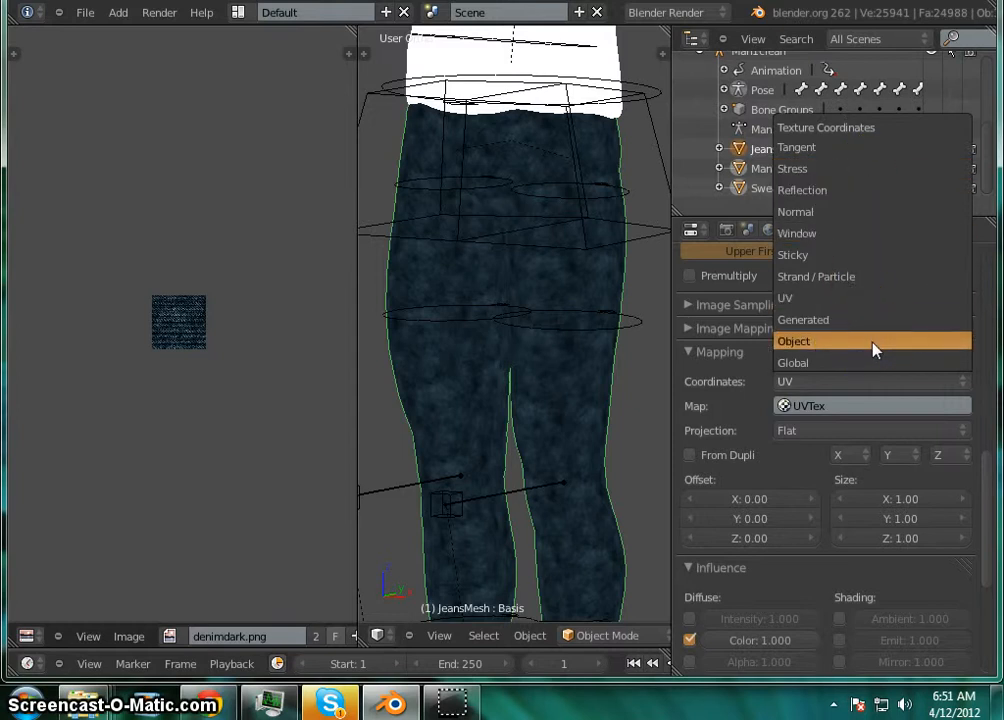
drag(873, 348, 868, 290)
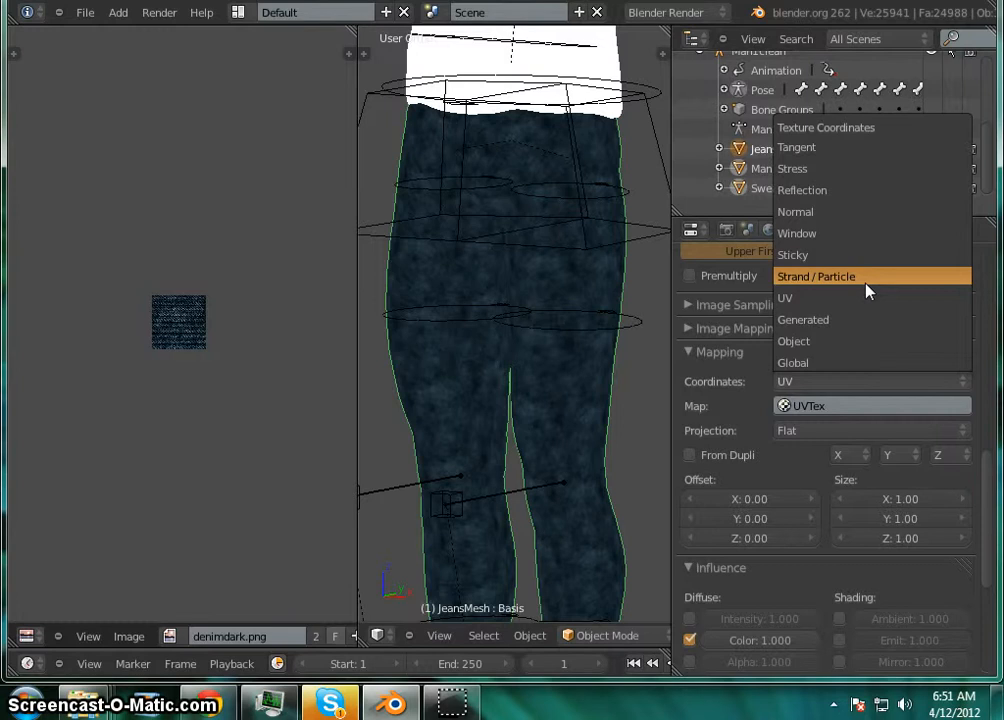
click(867, 288)
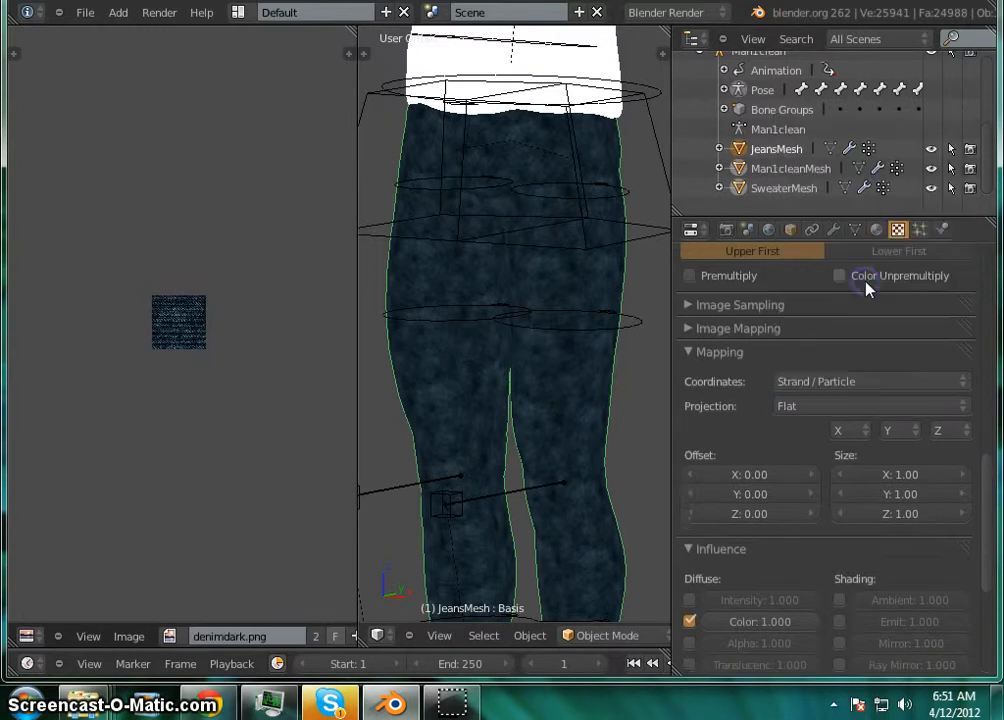
click(895, 406)
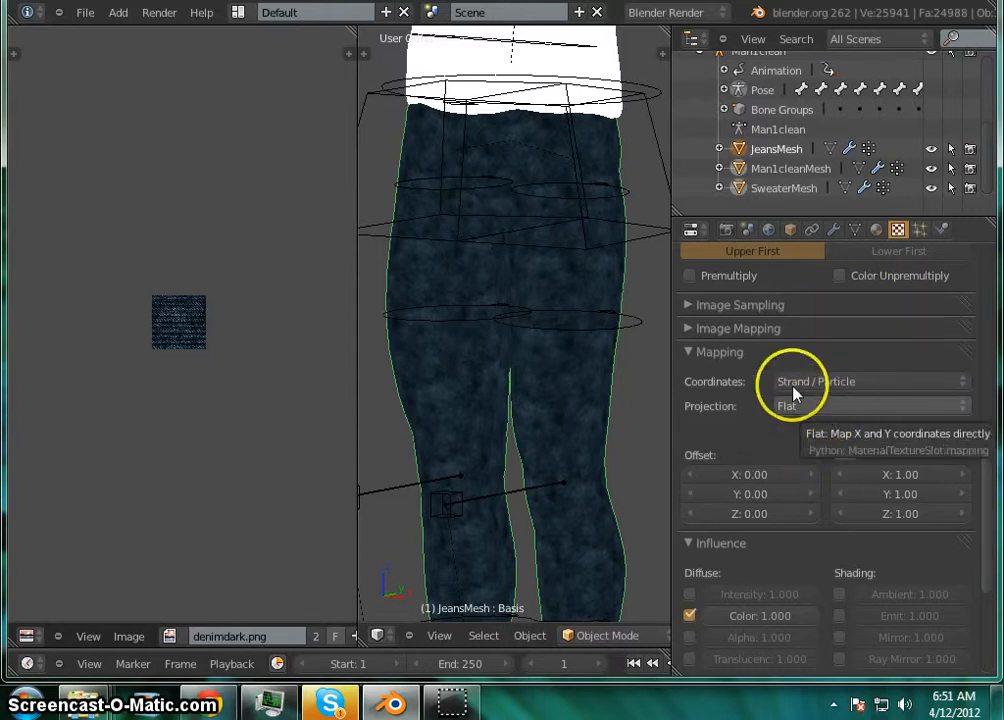
click(893, 382)
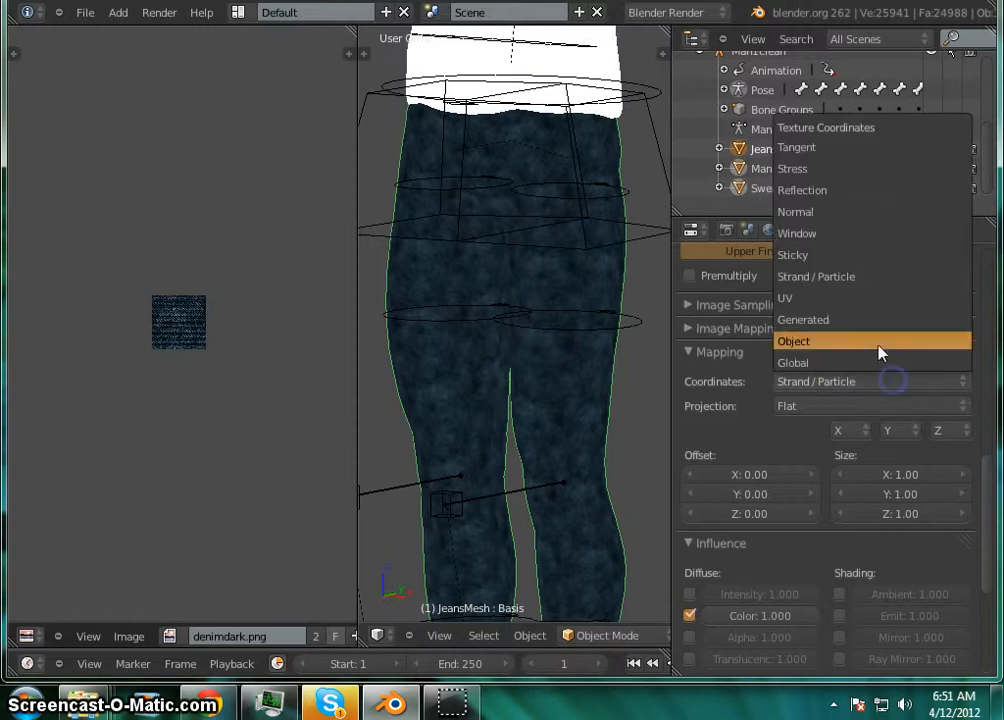
click(868, 298)
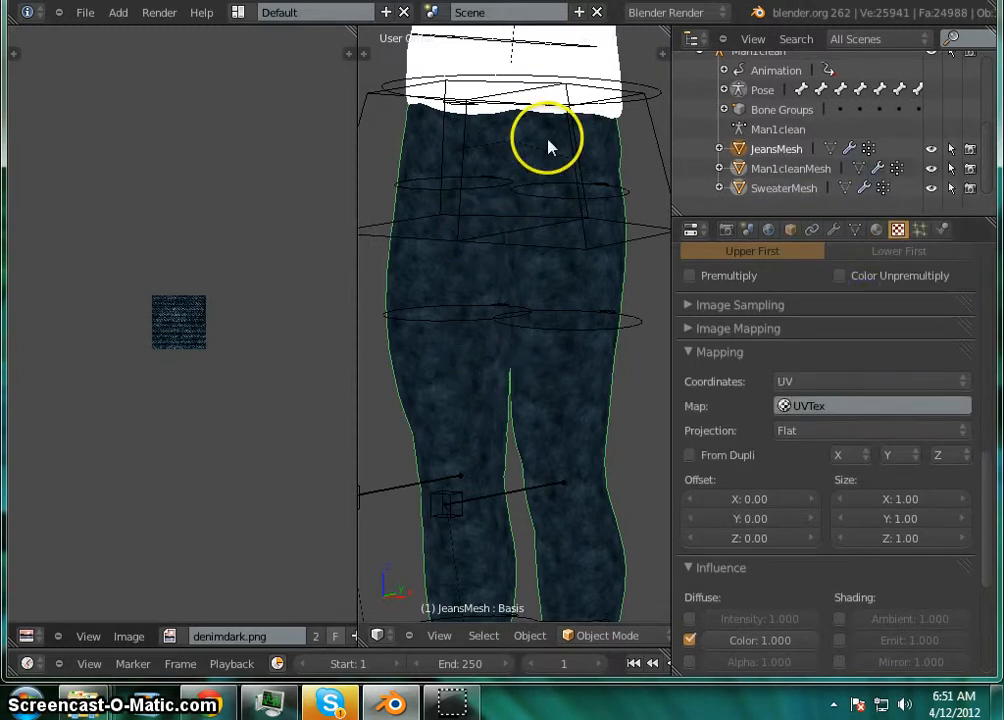
Scale the jeans' UV layout down a little further and compare the denim weave in Object Mode
middle_drag(578, 402, 600, 451)
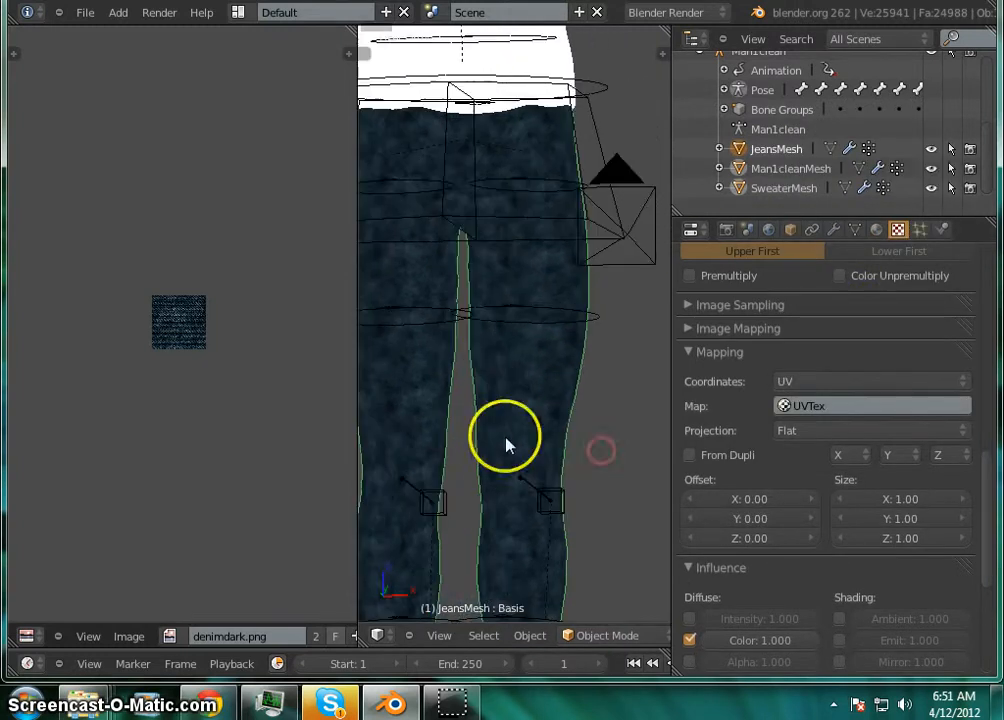
mouse_move(526, 442)
middle_down()
mouse_move(450, 419)
mouse_move(457, 448)
mouse_move(486, 435)
mouse_move(422, 445)
mouse_move(475, 440)
middle_up()
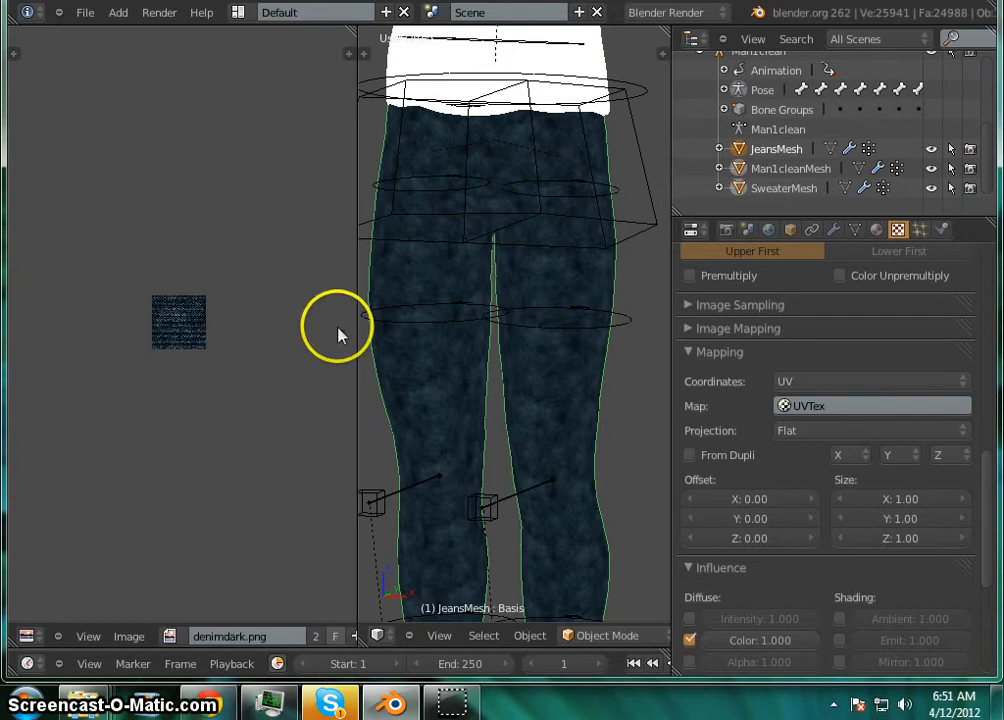
key(Tab)
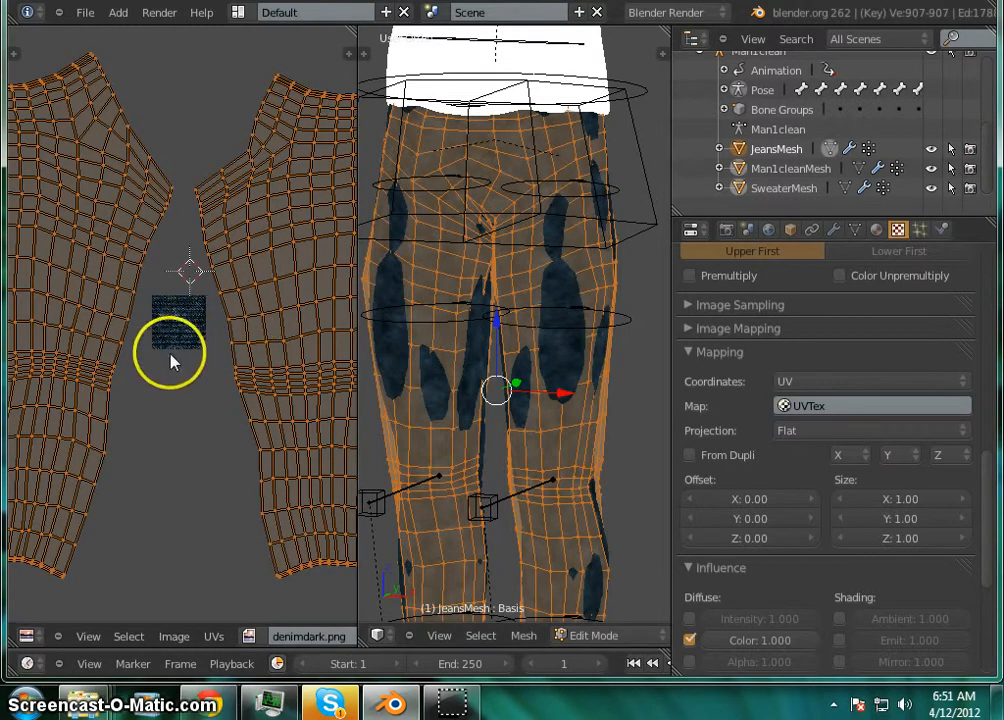
key(s)
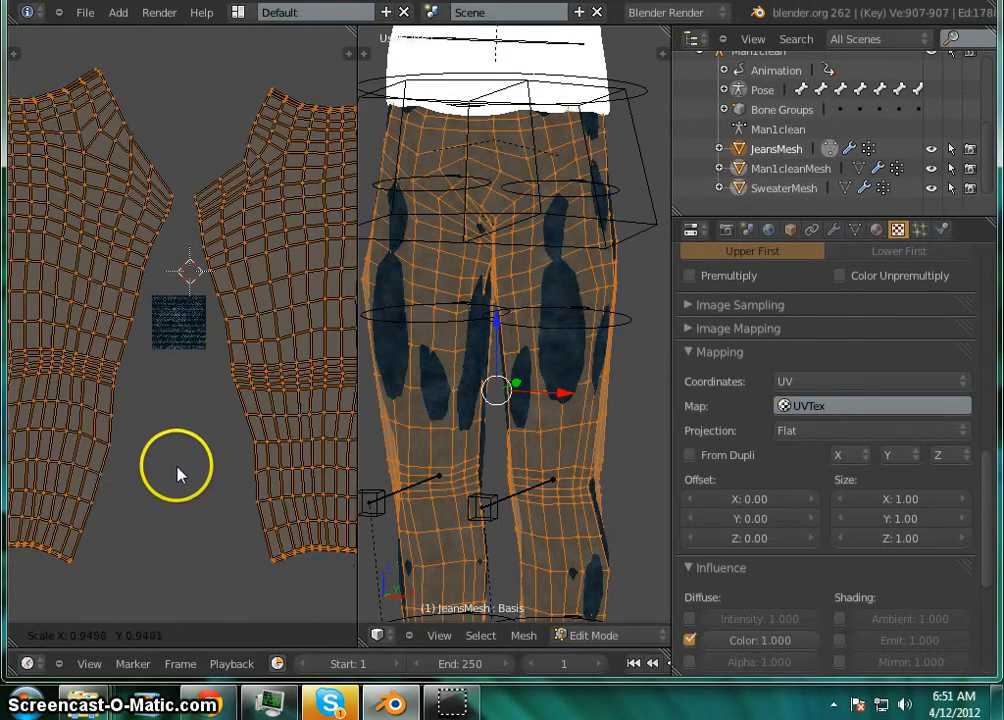
right_click(177, 452)
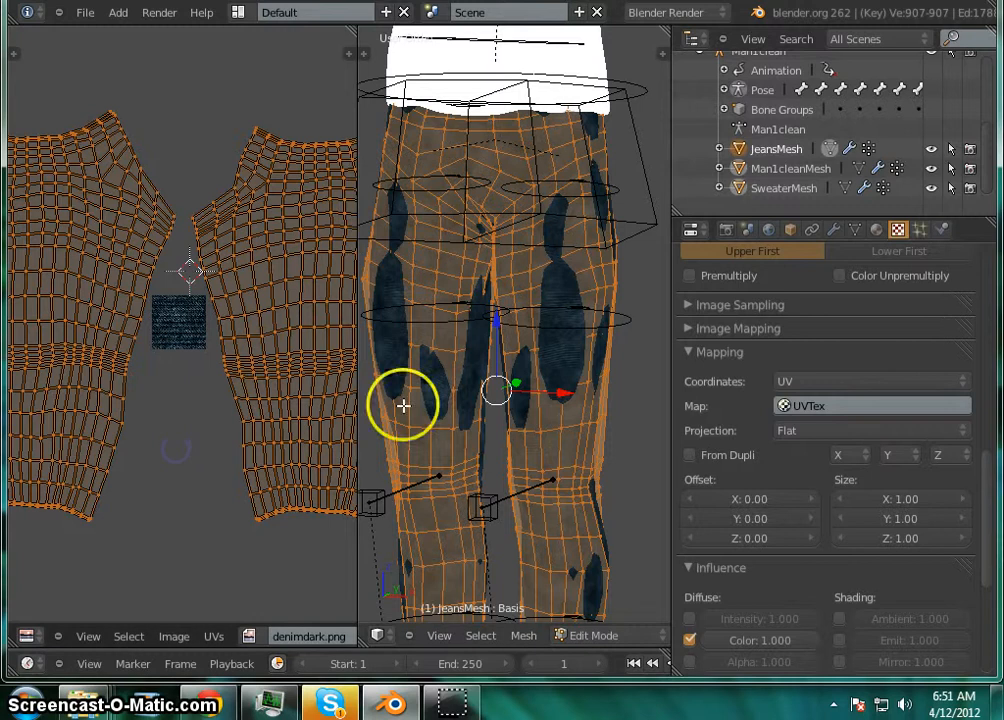
key(Tab)
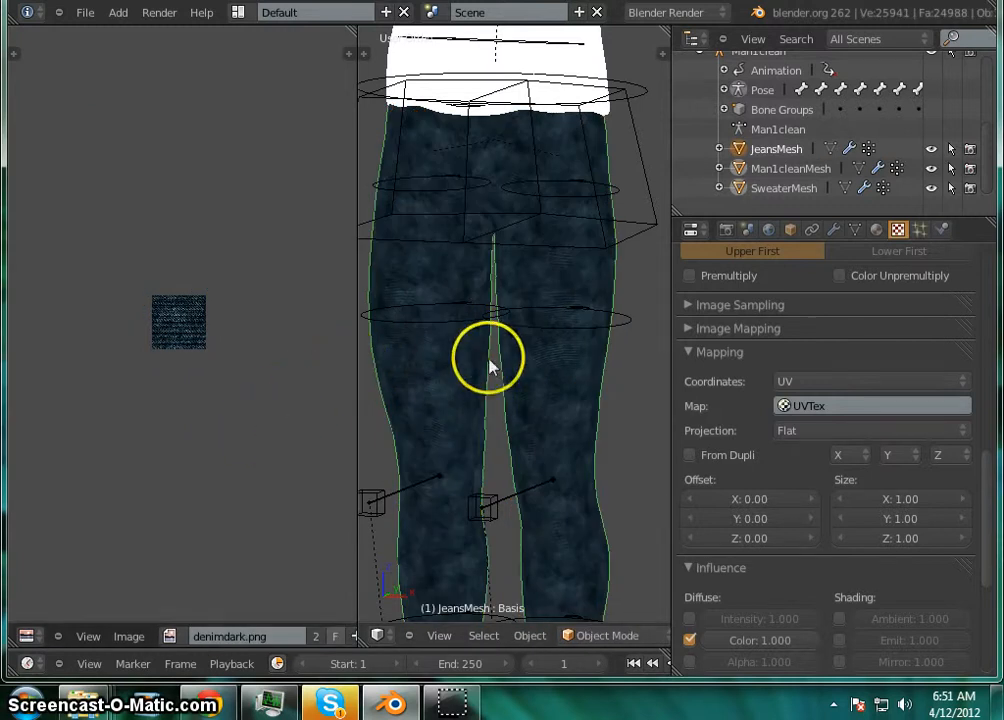
key(Tab)
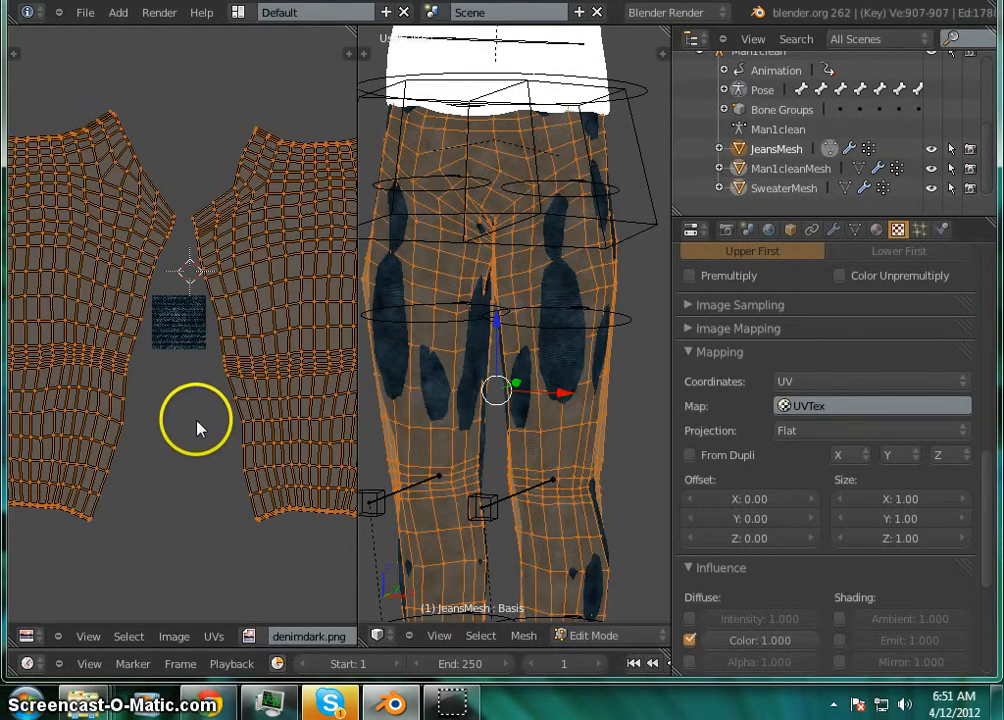
Scale the jeans' UV layout by about 0.63 and check the denim weave on the legs in Object Mode
key(s)
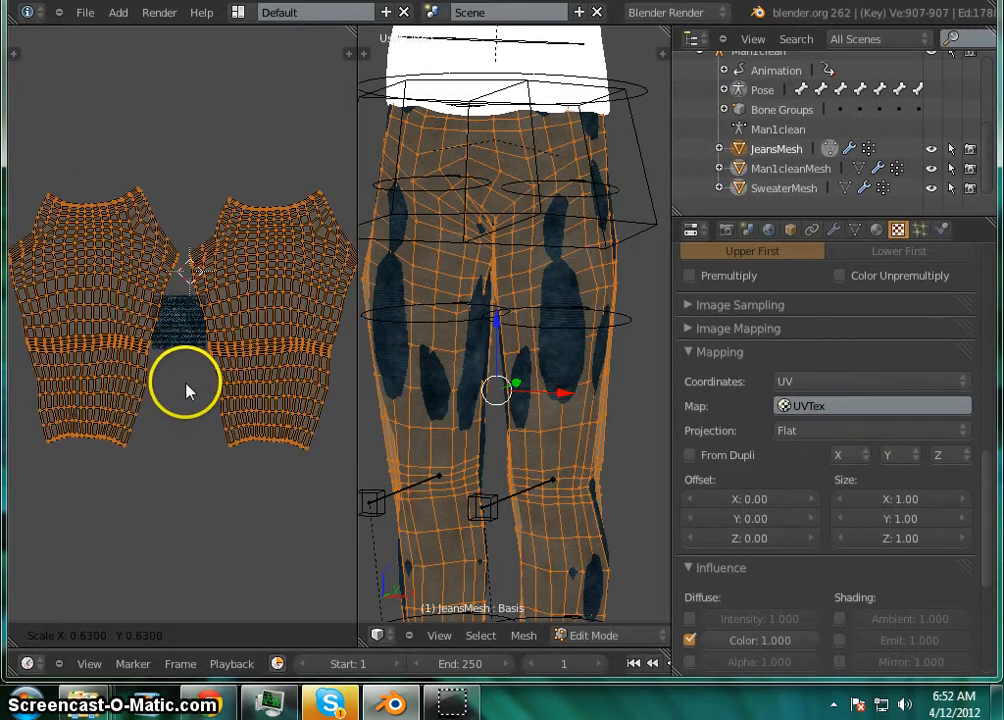
click(186, 390)
click(529, 439)
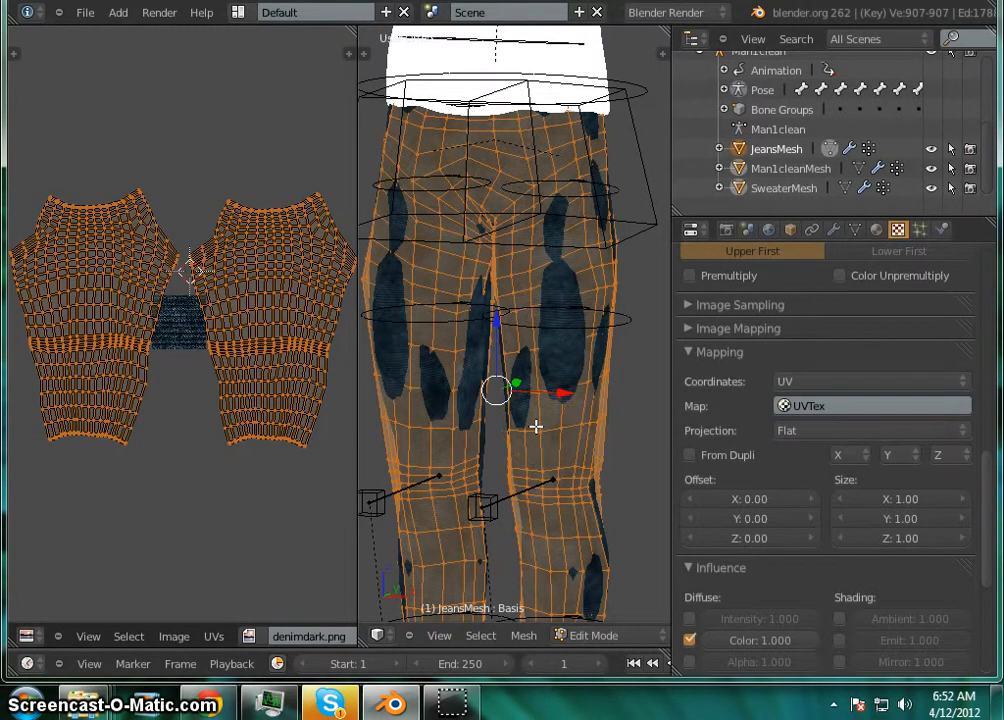
key(Tab)
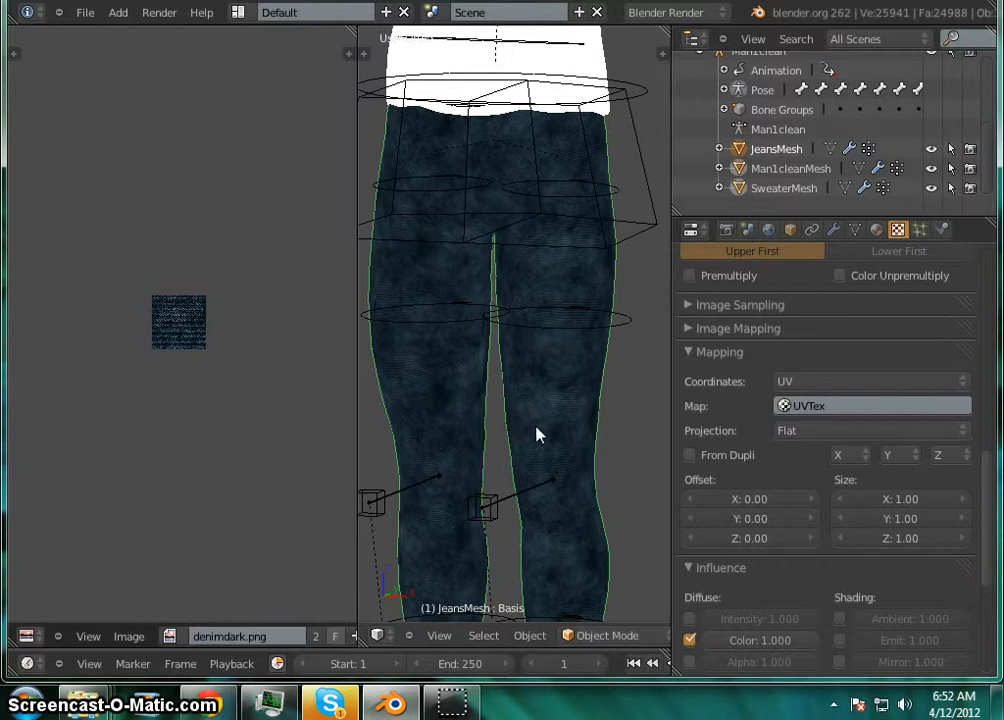
scroll(537, 434, down, 5)
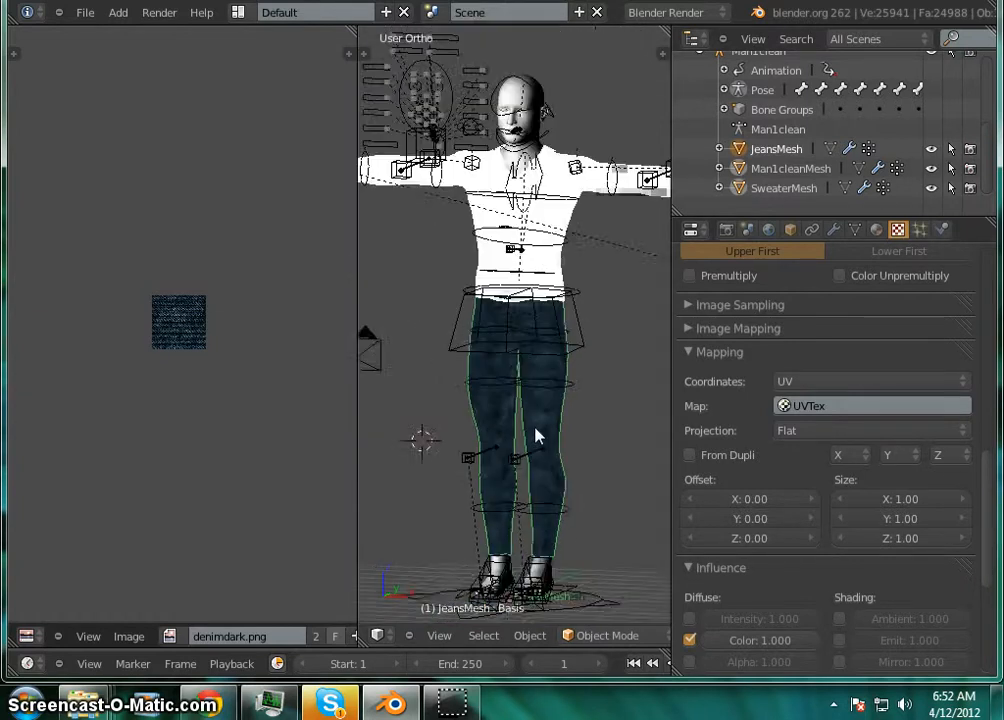
scroll(532, 458, up, 4)
scroll(532, 458, up, 5)
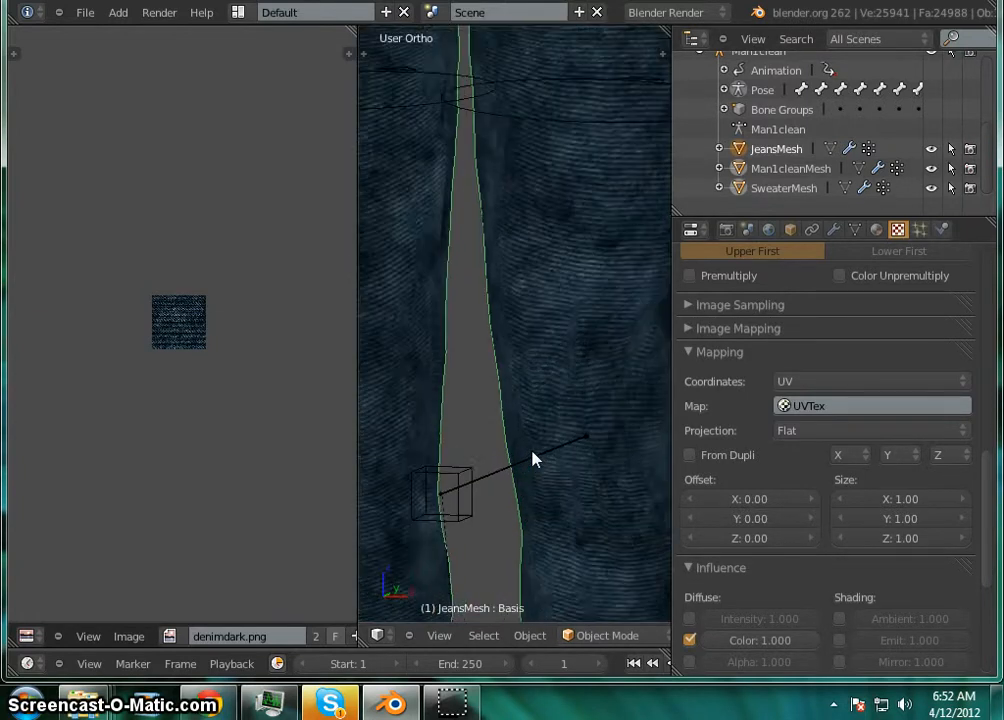
scroll(532, 458, down, 5)
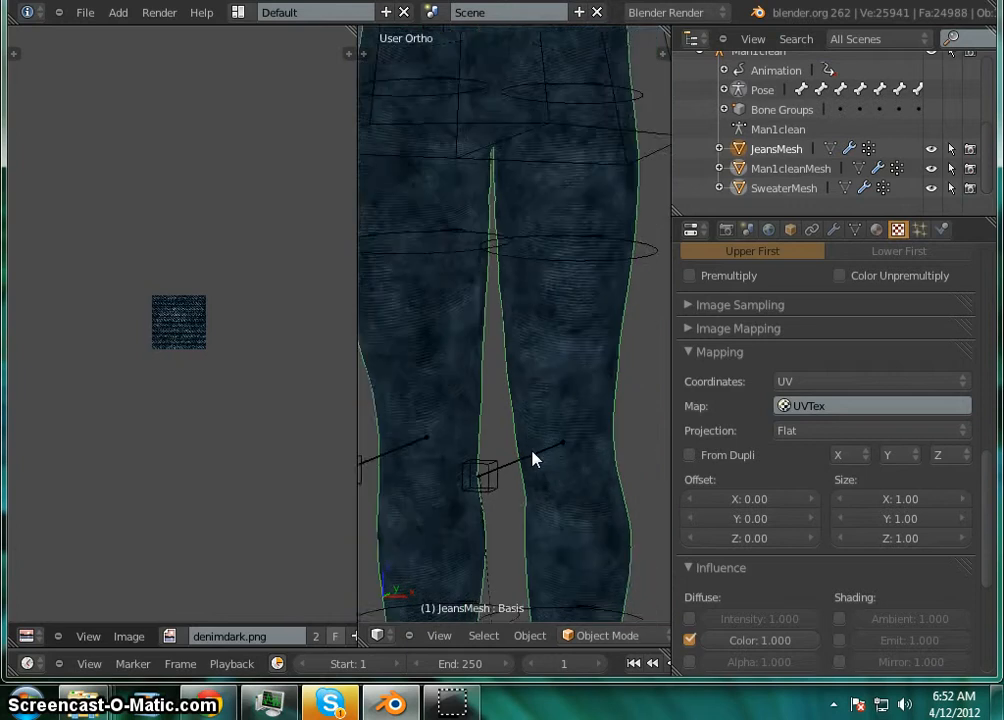
scroll(568, 241, up, 3)
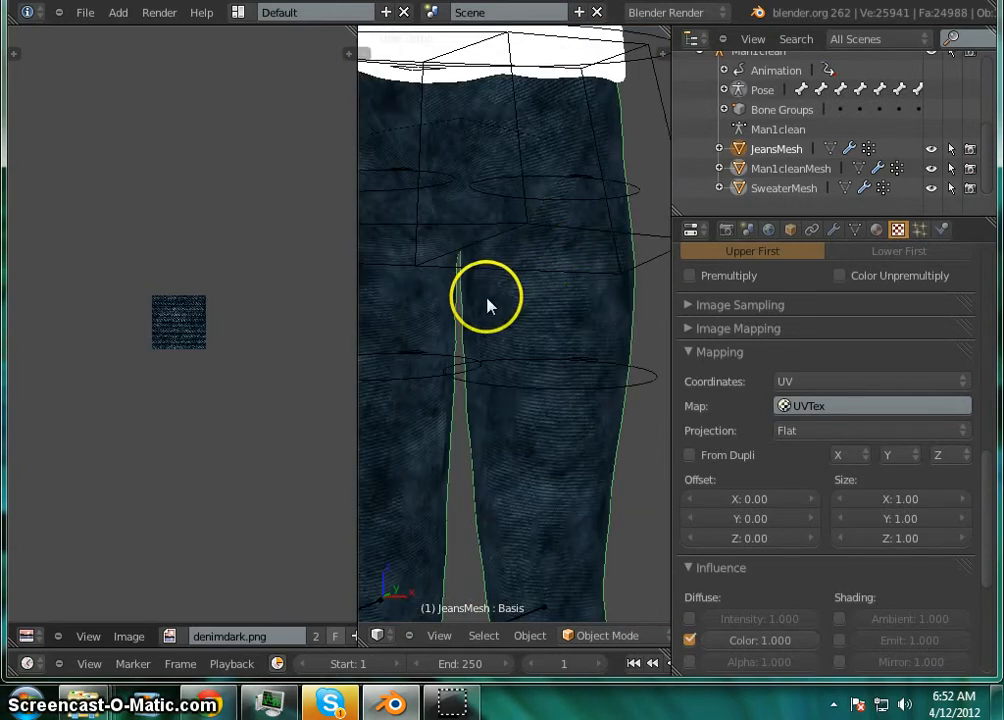
scroll(487, 302, down, 1)
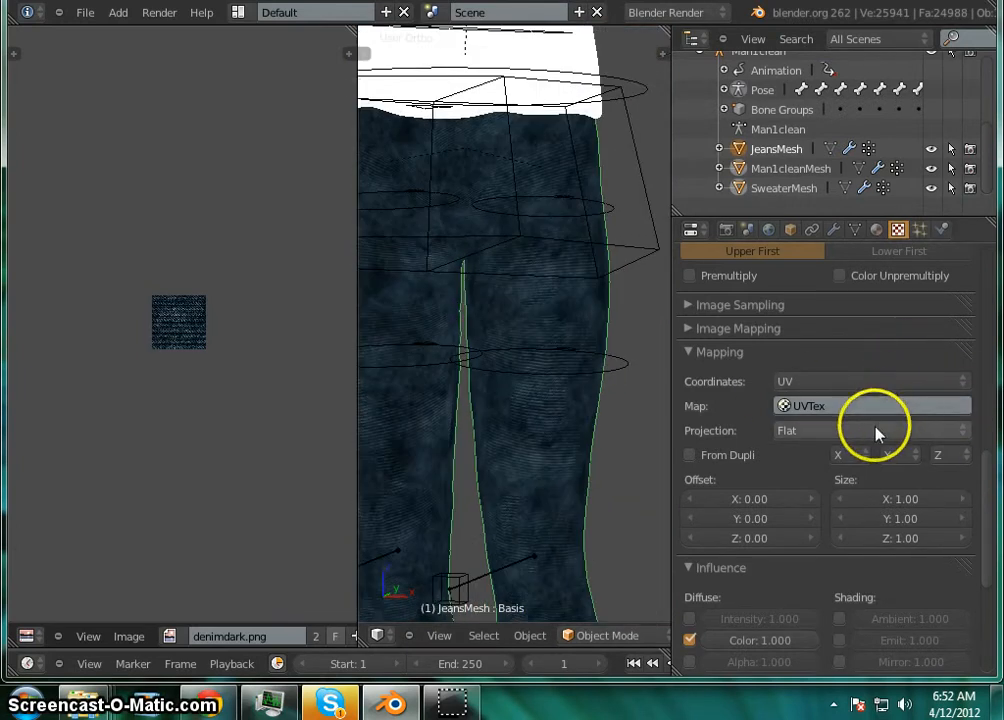
Try Strand / Particle coordinates with Tube projection for the denim texture's mapping
click(886, 382)
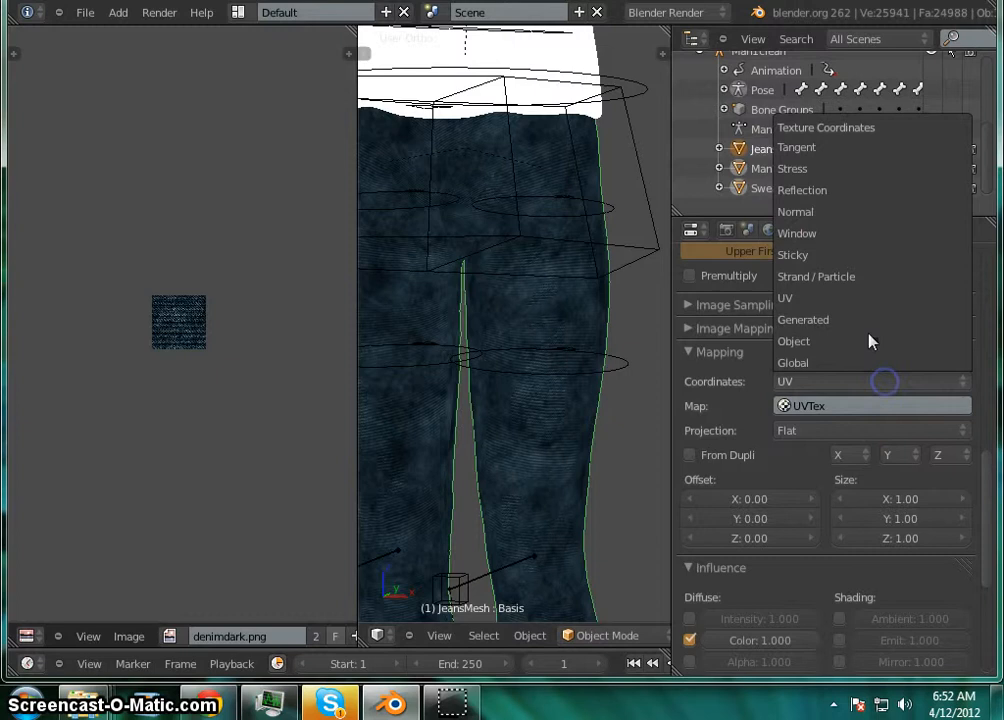
click(846, 280)
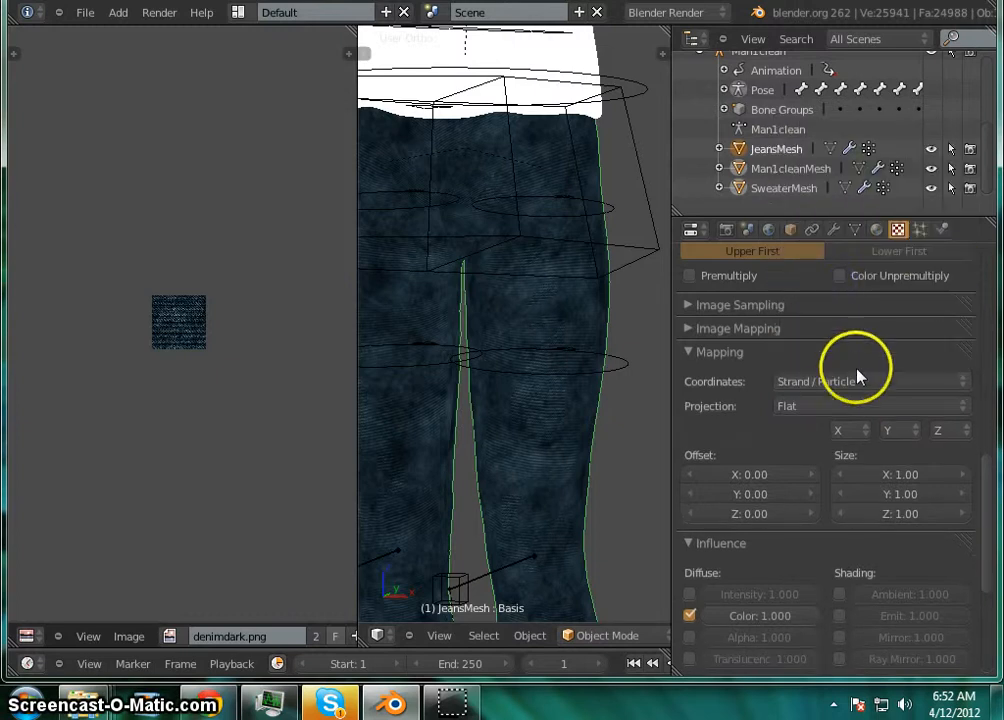
click(860, 406)
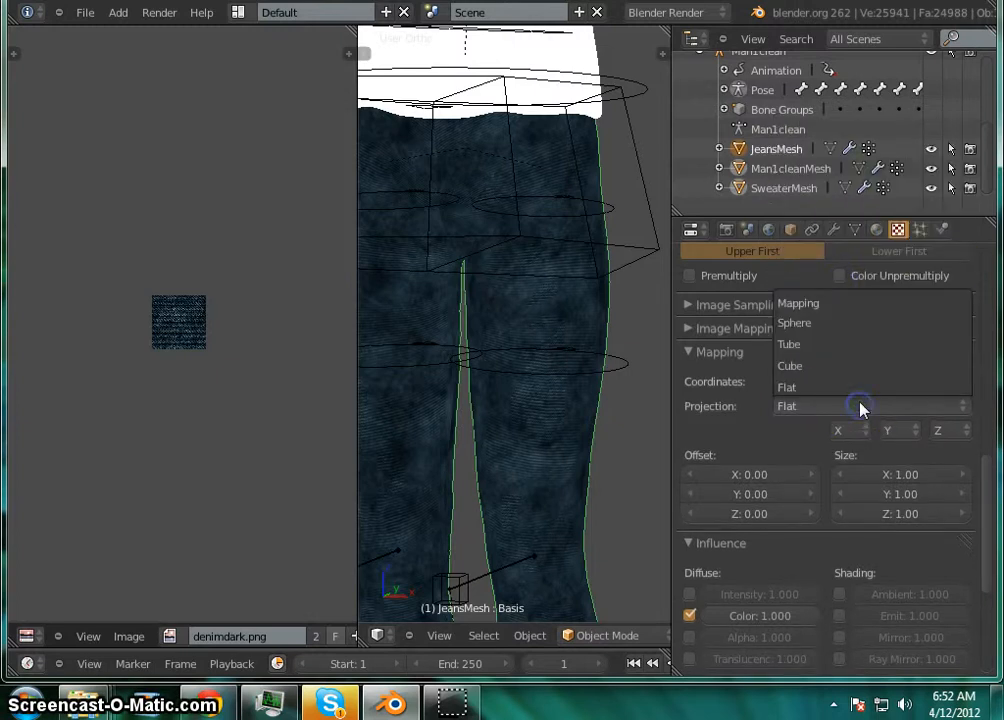
click(866, 346)
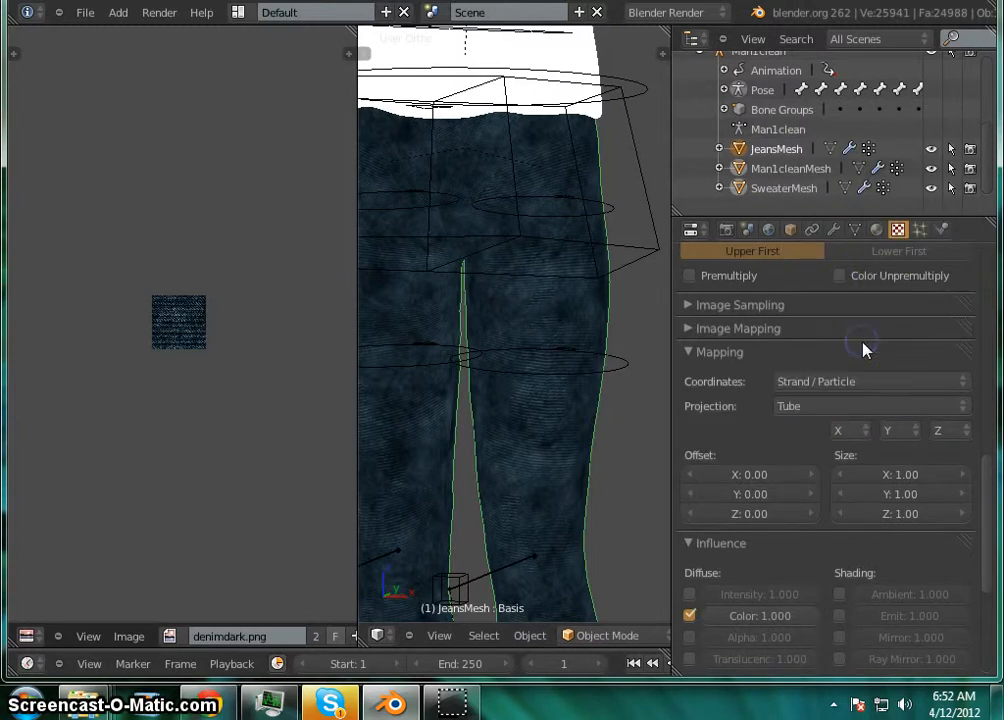
click(831, 412)
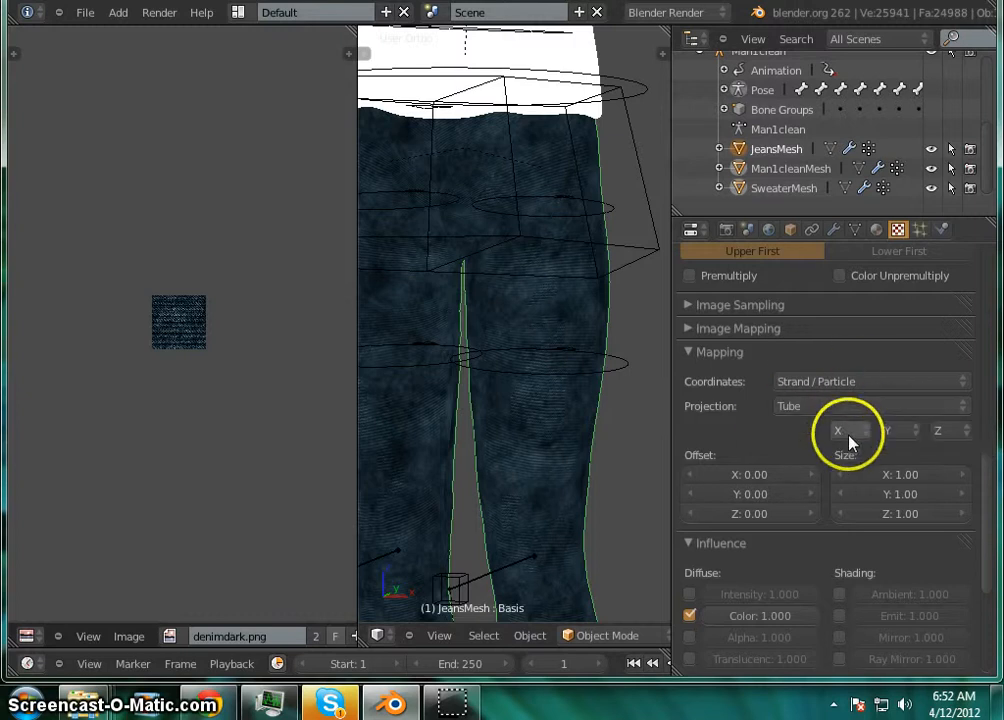
Try a color ramp on the Jeans material's diffuse shading and turn it off again
scroll(854, 439, up, 4)
scroll(849, 440, up, 12)
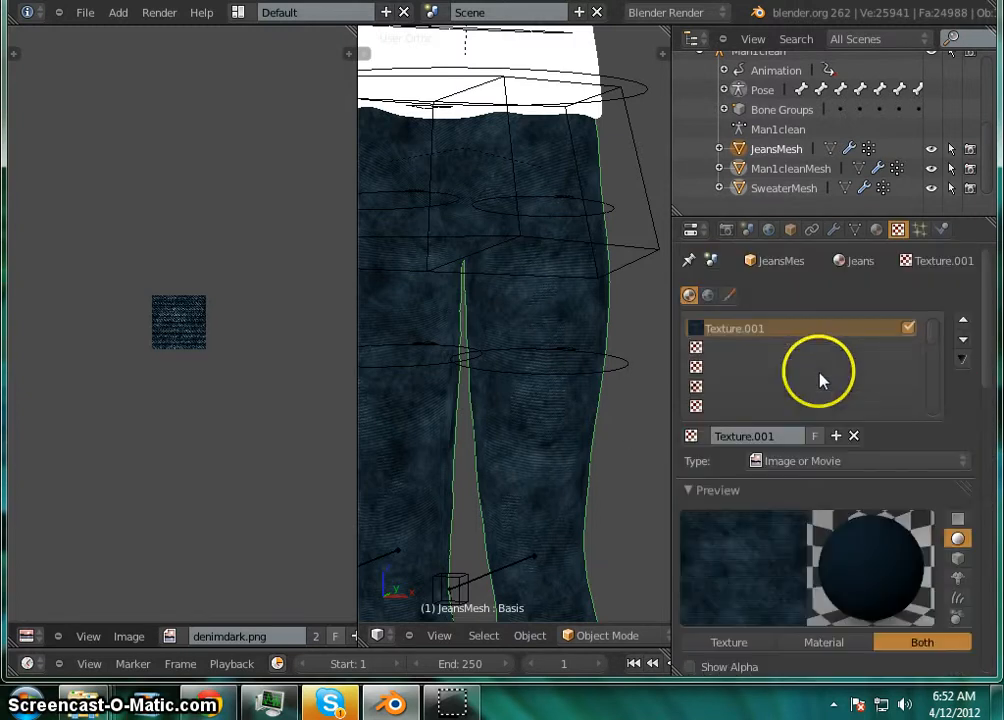
click(876, 229)
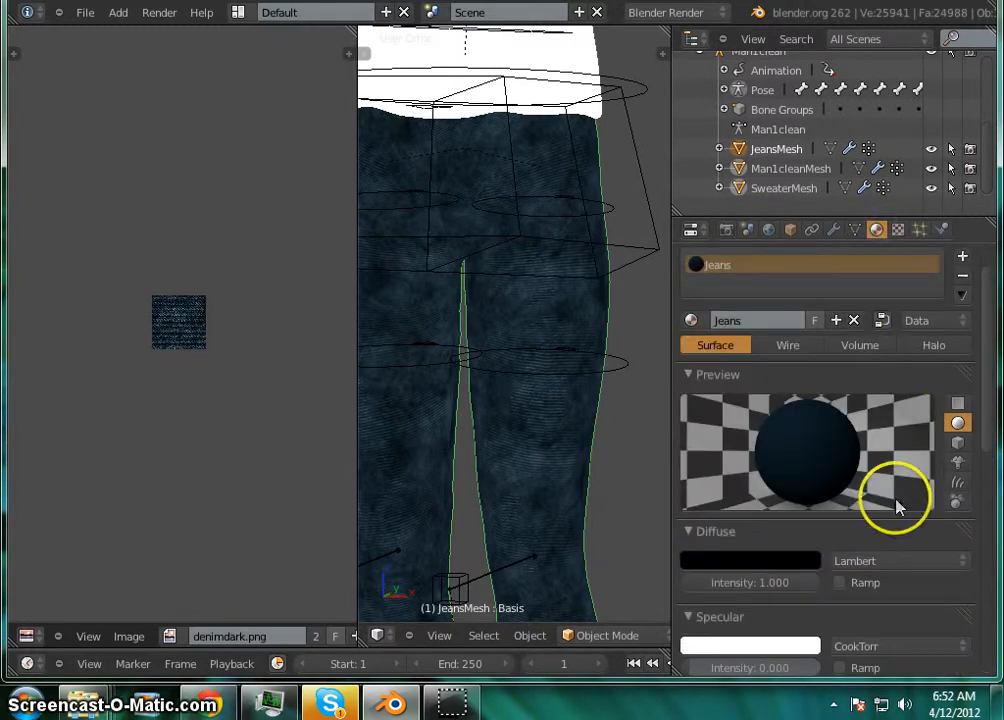
scroll(890, 520, down, 2)
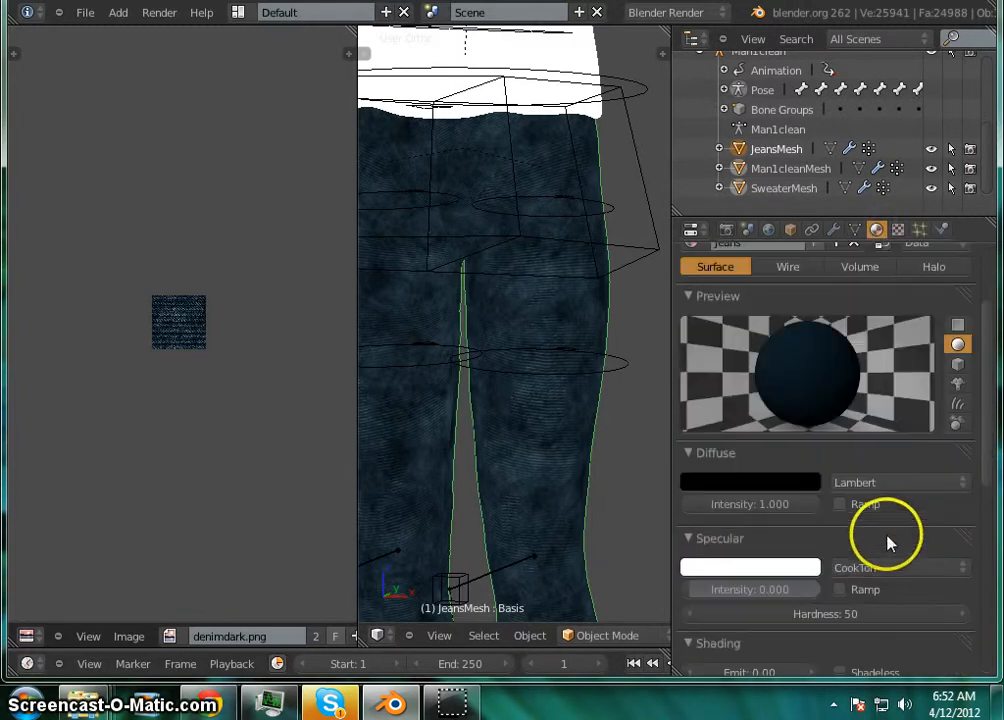
click(841, 505)
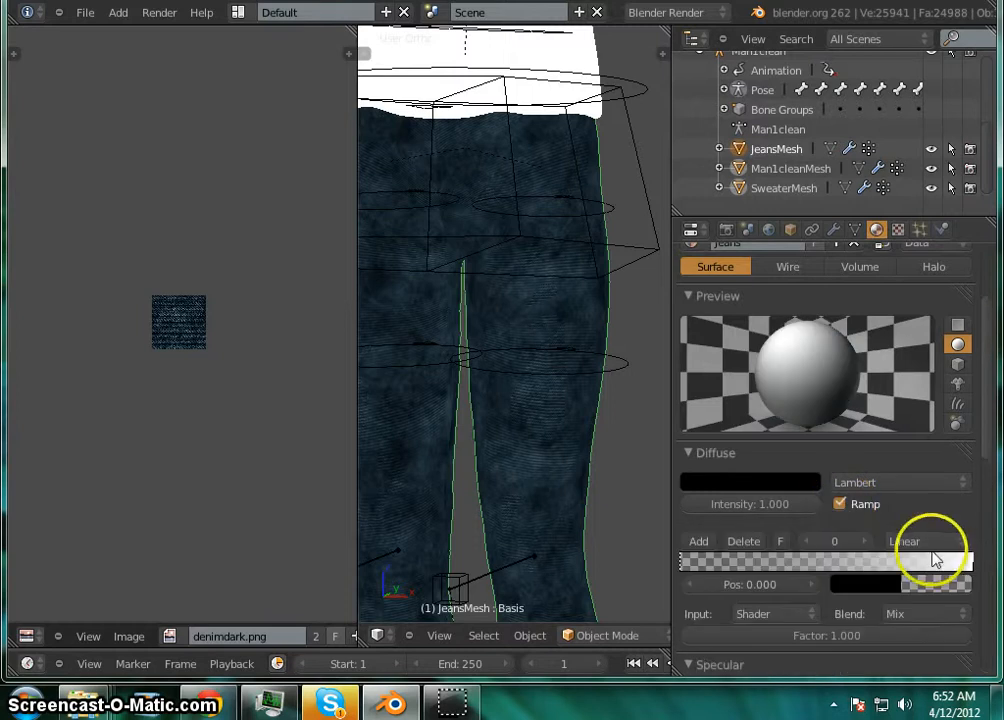
scroll(869, 560, down, 1)
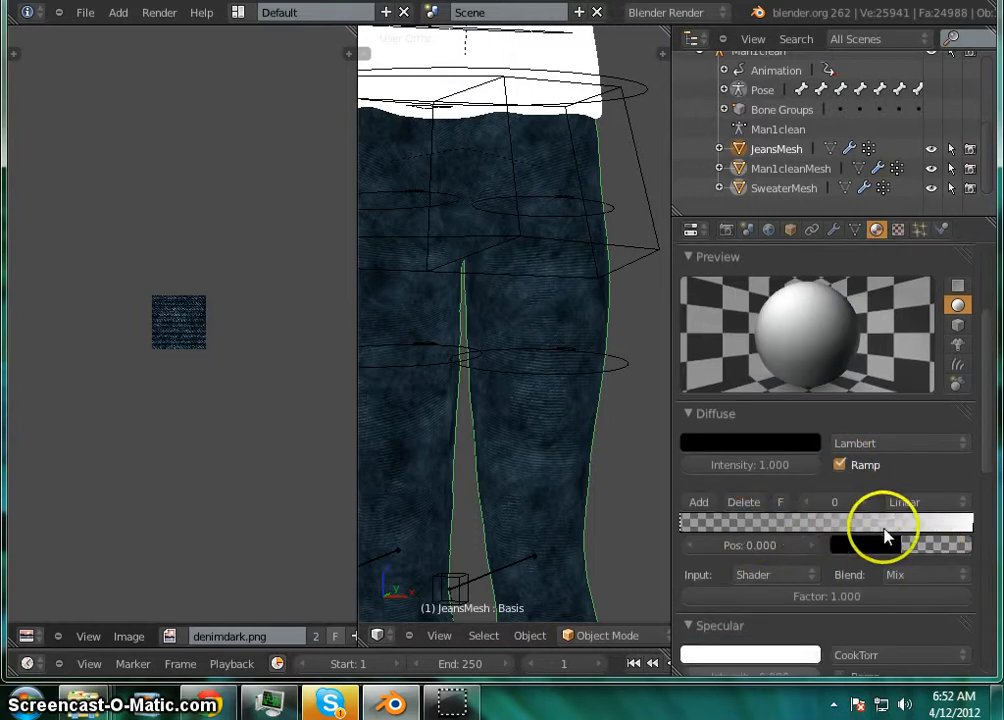
click(843, 464)
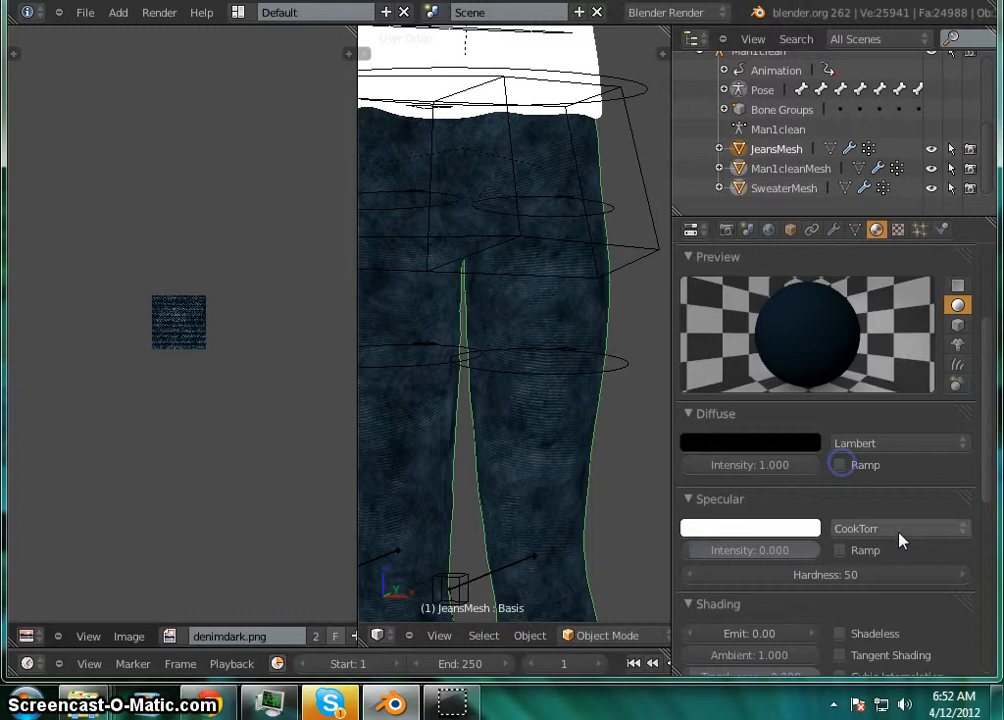
scroll(899, 538, up, 4)
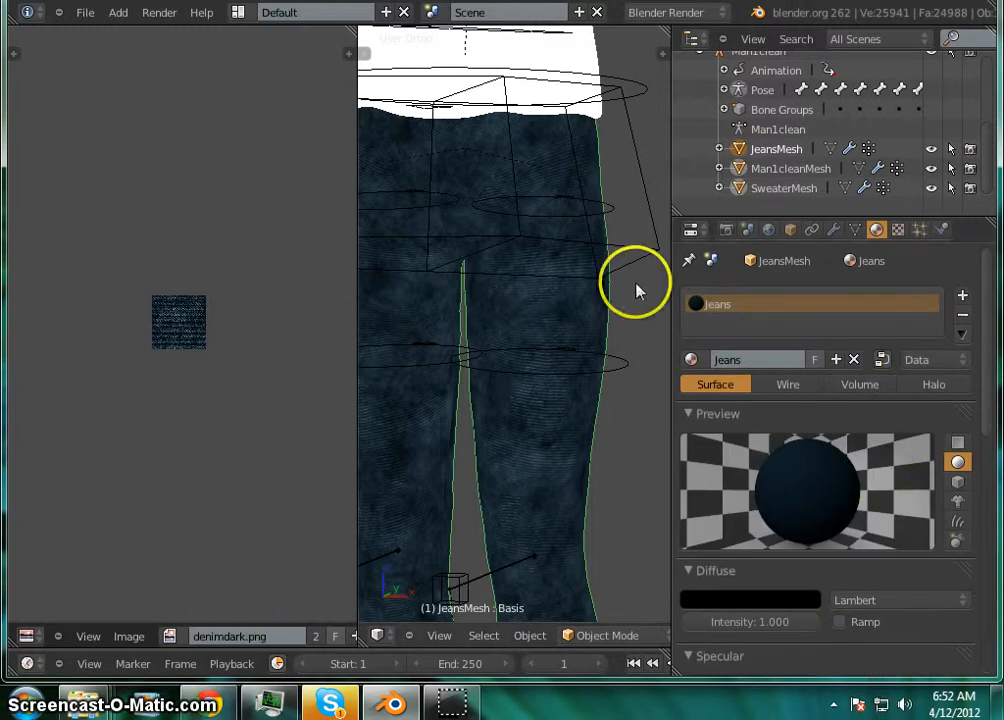
Set the denim texture's mapping back to UV coordinates with Flat projection
click(899, 230)
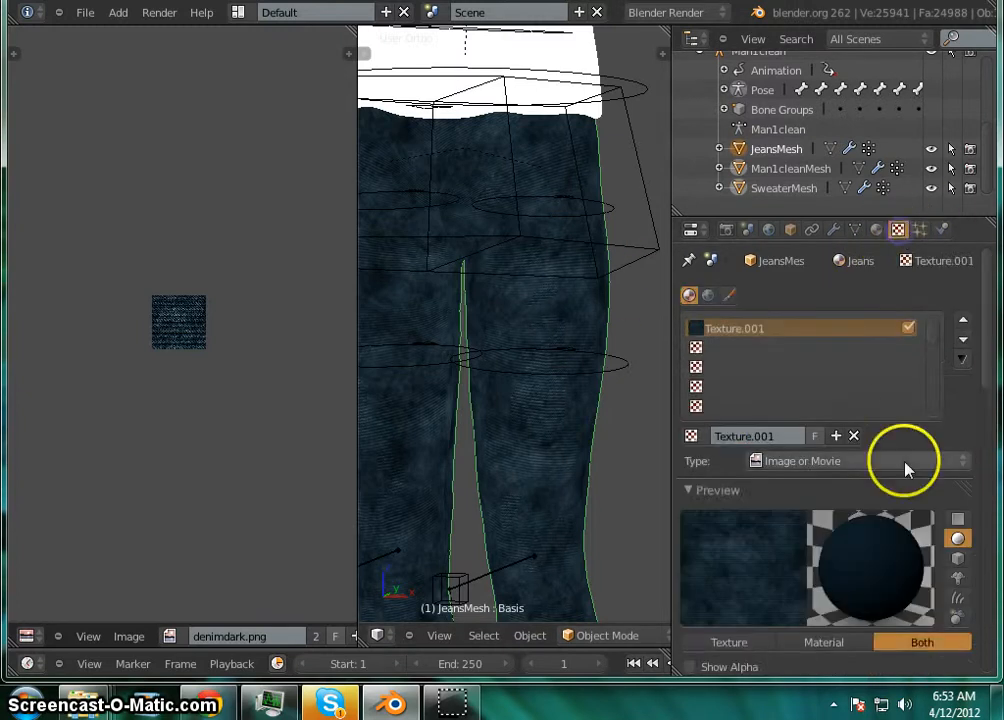
scroll(905, 467, down, 4)
scroll(903, 488, down, 10)
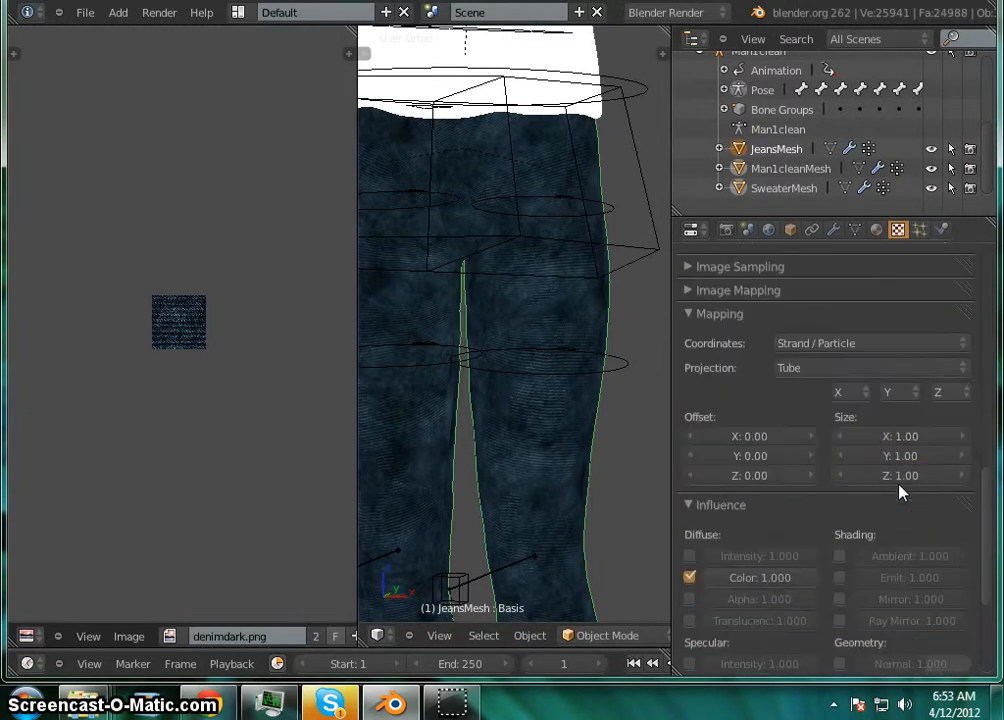
click(896, 347)
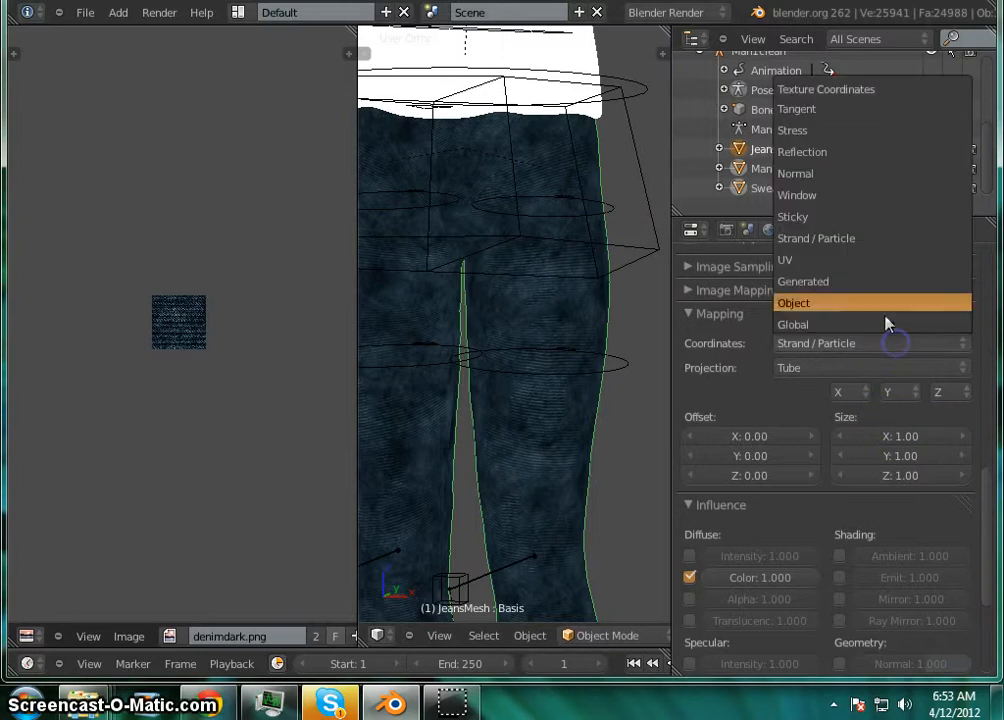
click(863, 260)
click(855, 386)
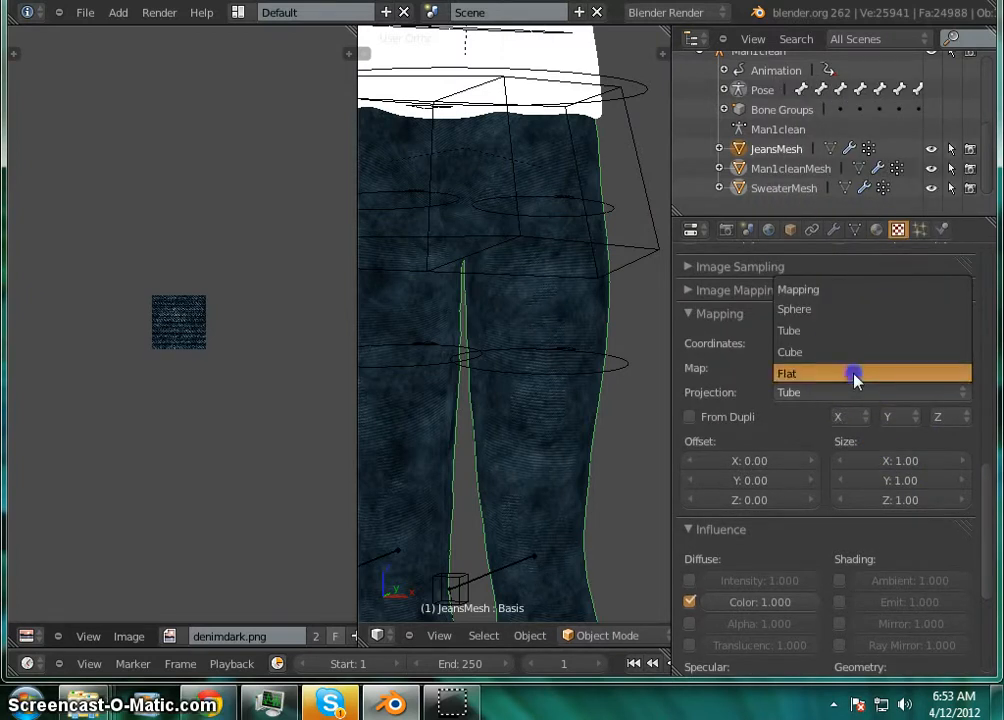
click(855, 375)
Switch the denim texture's preview from the sphere to the monkey head
scroll(825, 464, up, 5)
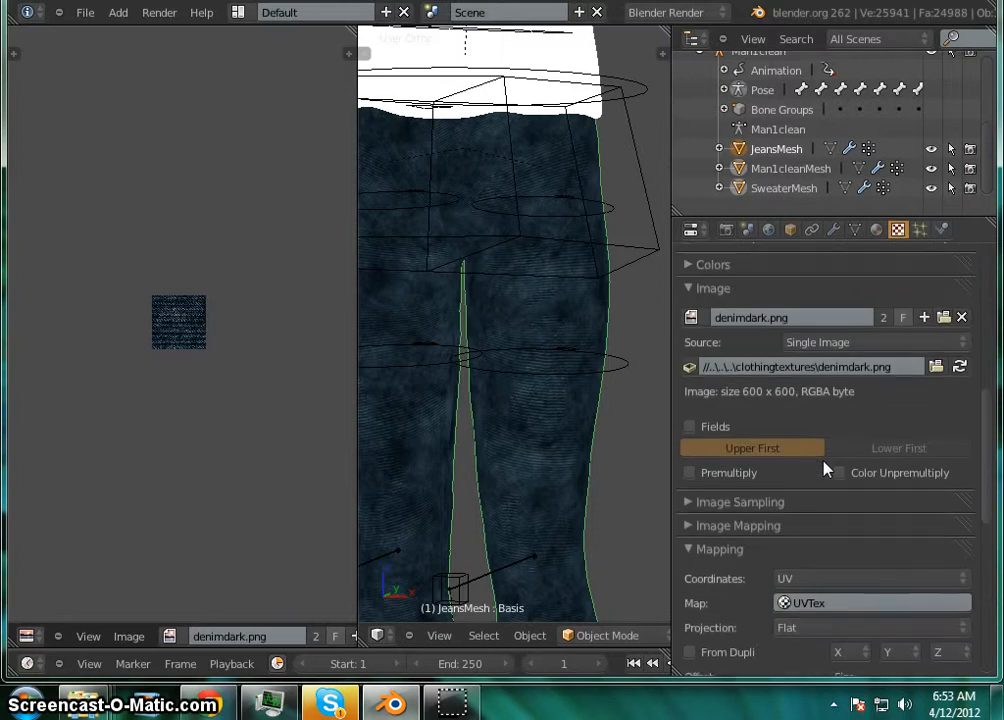
scroll(825, 470, up, 8)
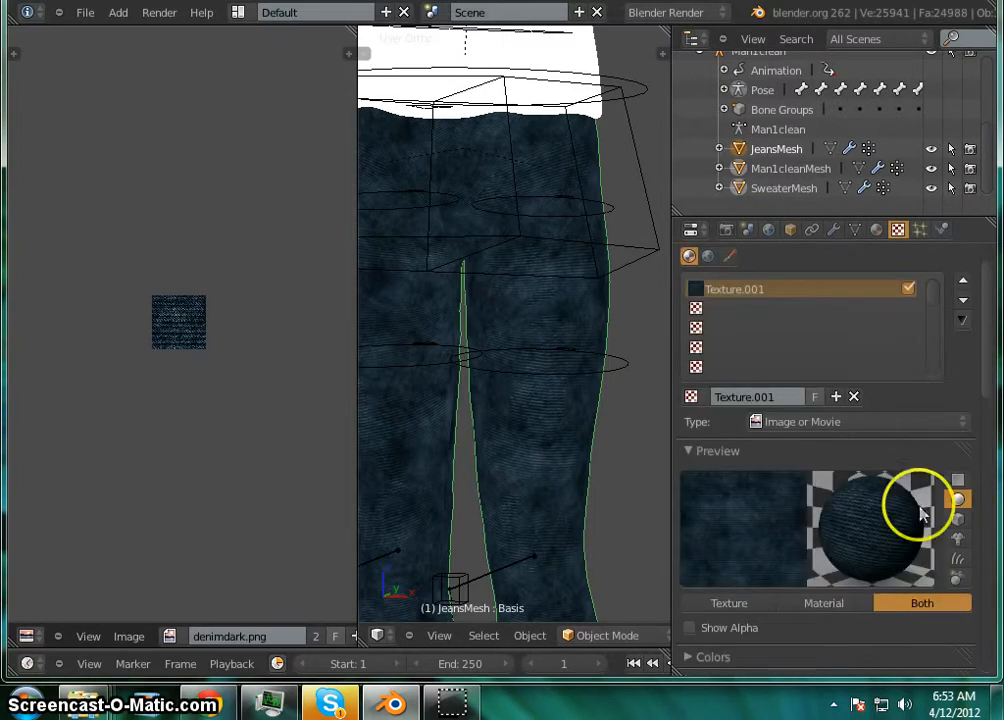
drag(918, 528, 890, 528)
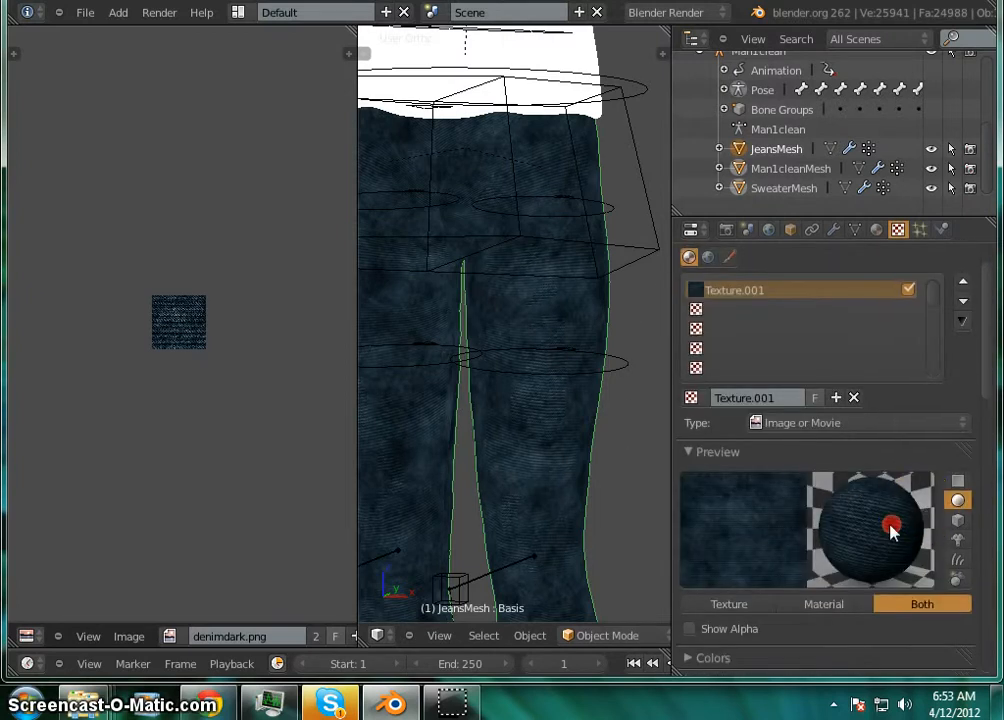
click(960, 540)
scroll(860, 520, up, 2)
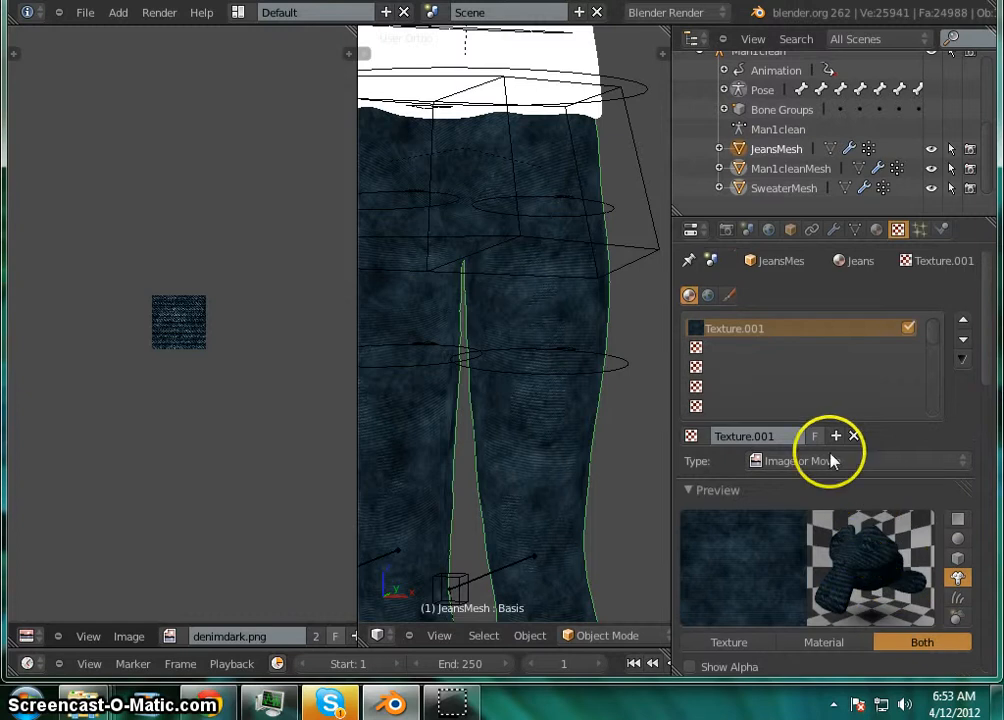
Render the character as a still image and widen the render view on both sides
click(726, 230)
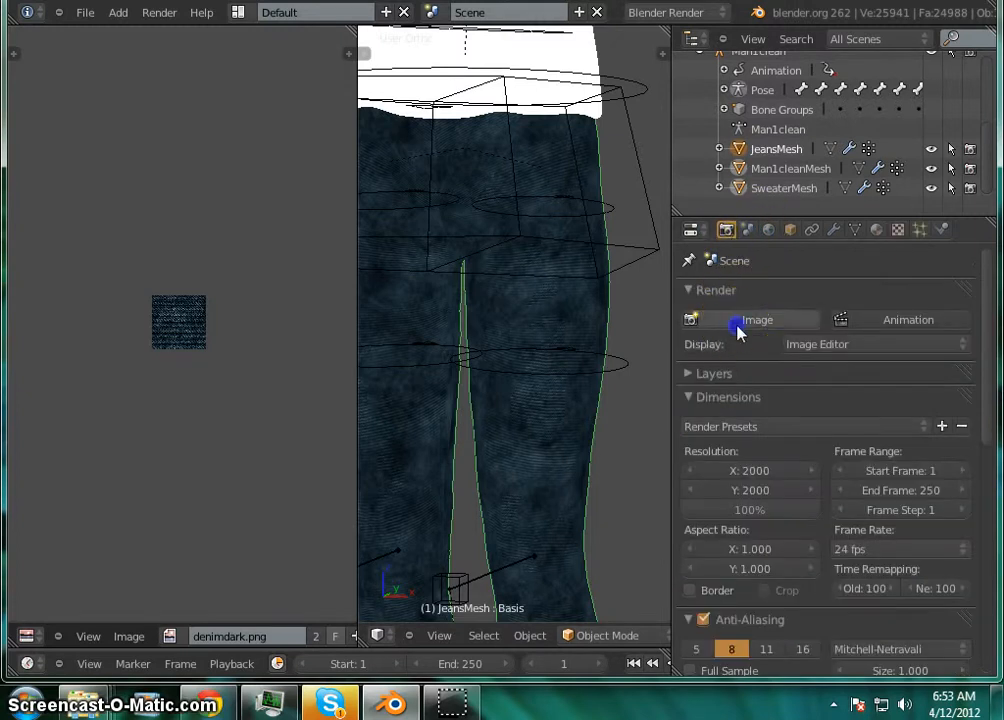
click(738, 321)
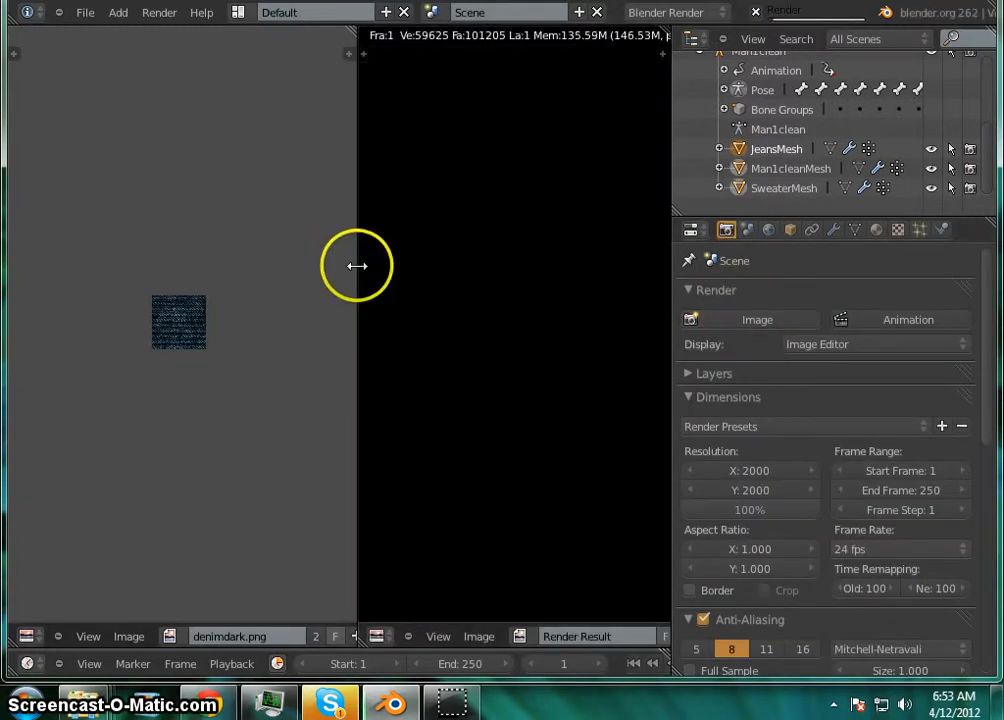
drag(355, 264, 110, 249)
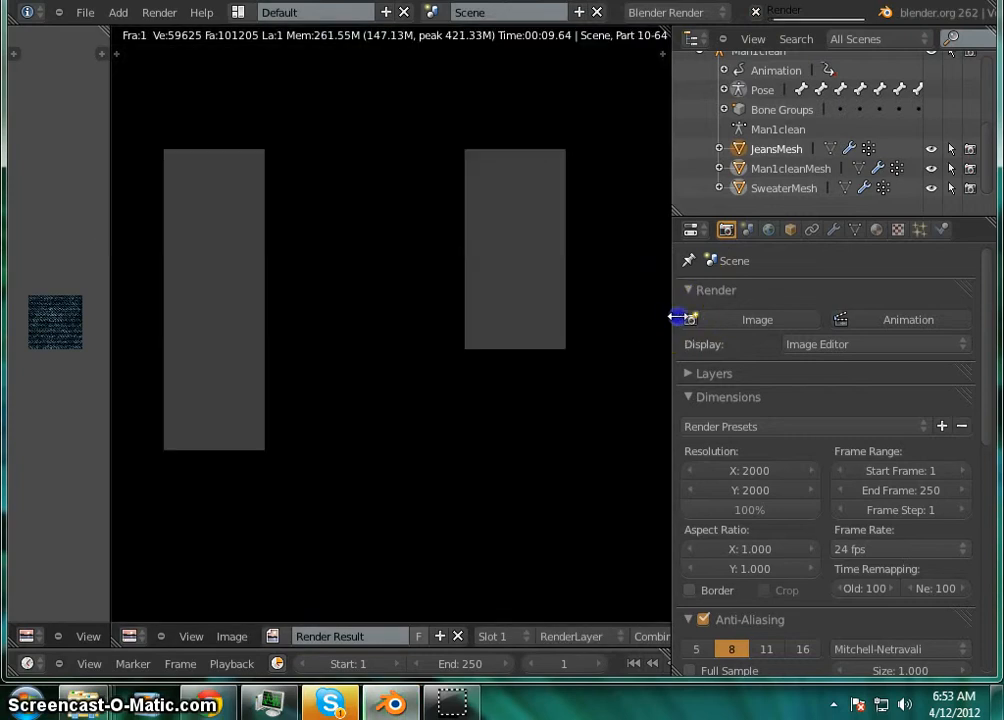
drag(677, 317, 746, 318)
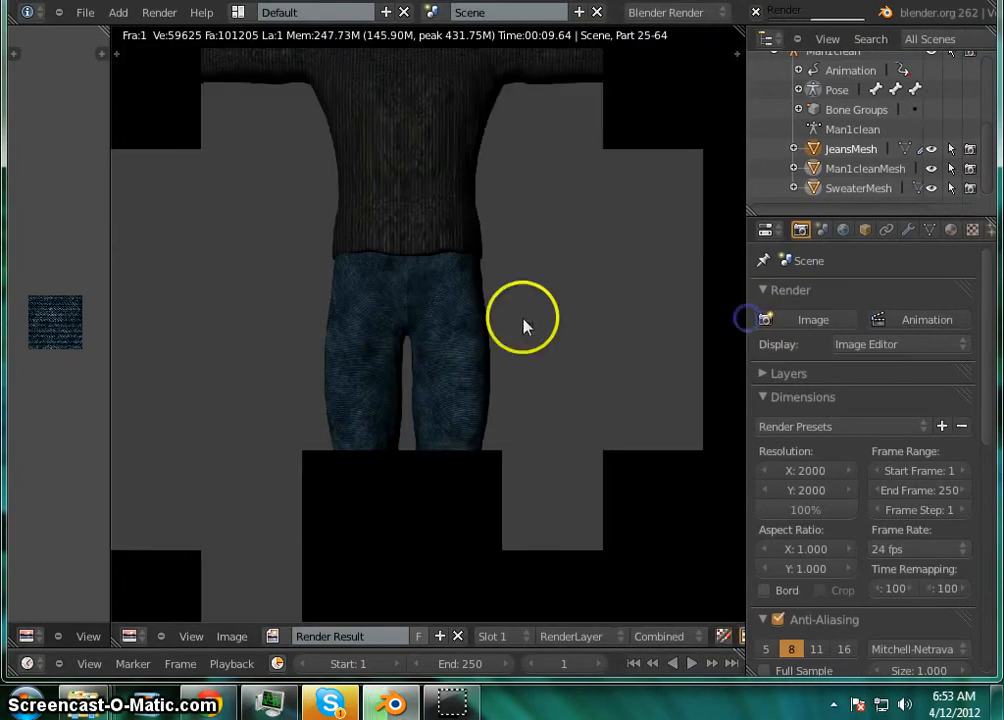
Examine the denim weave in the rendered jeans close up, around the waist, crotch and thighs
scroll(477, 336, down, 3)
scroll(458, 373, up, 3)
scroll(458, 373, up, 7)
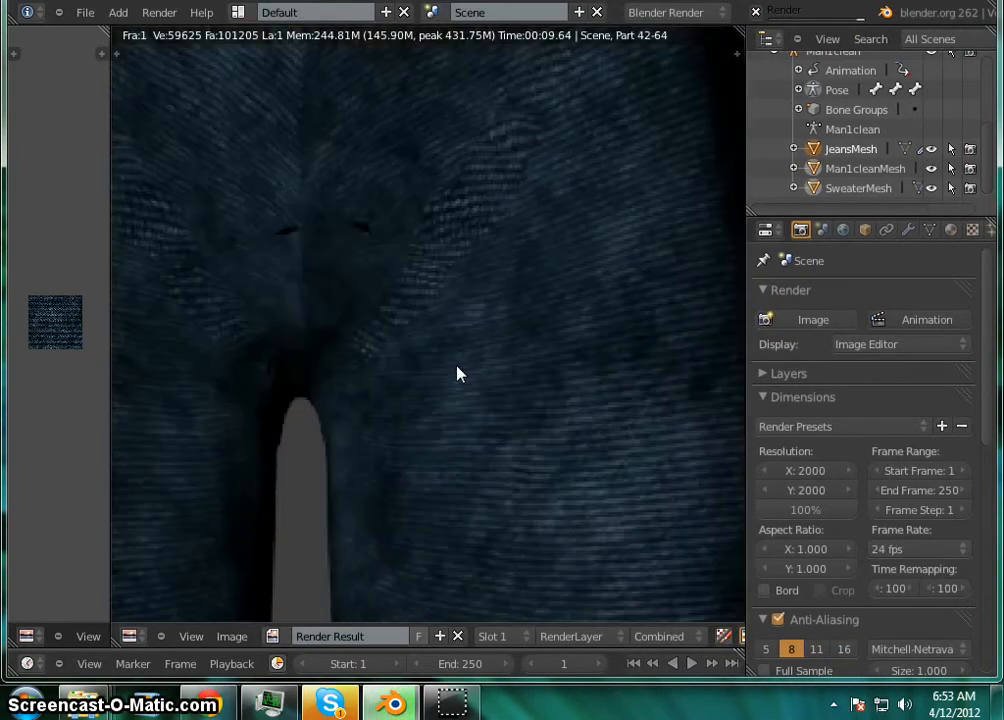
scroll(458, 373, down, 4)
middle_drag(559, 361, 618, 345)
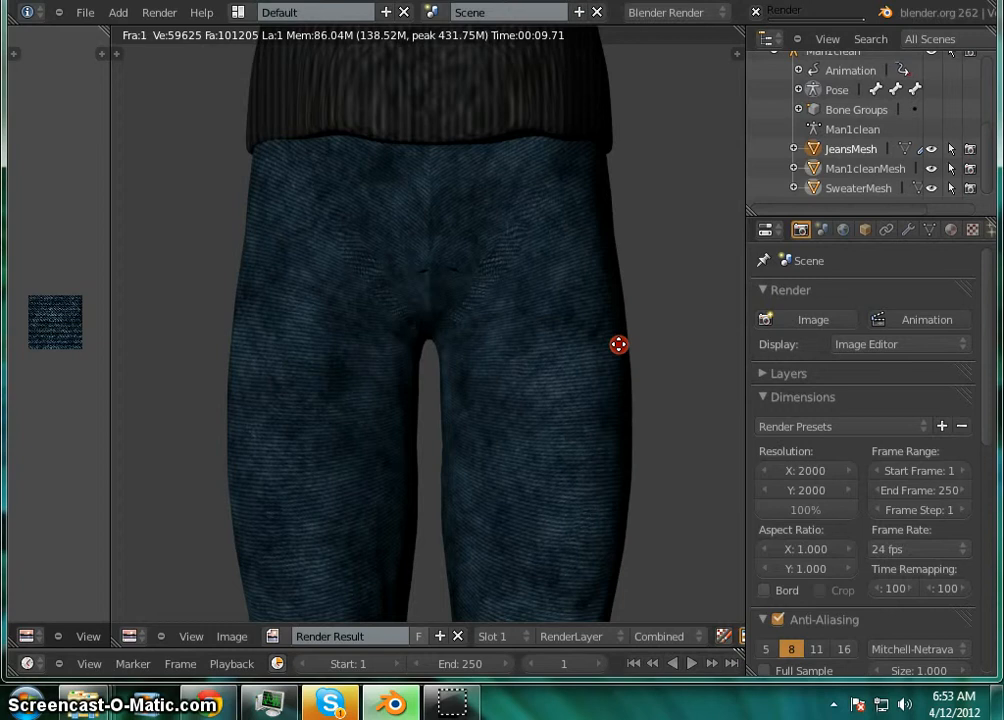
scroll(572, 350, up, 4)
middle_drag(393, 305, 608, 584)
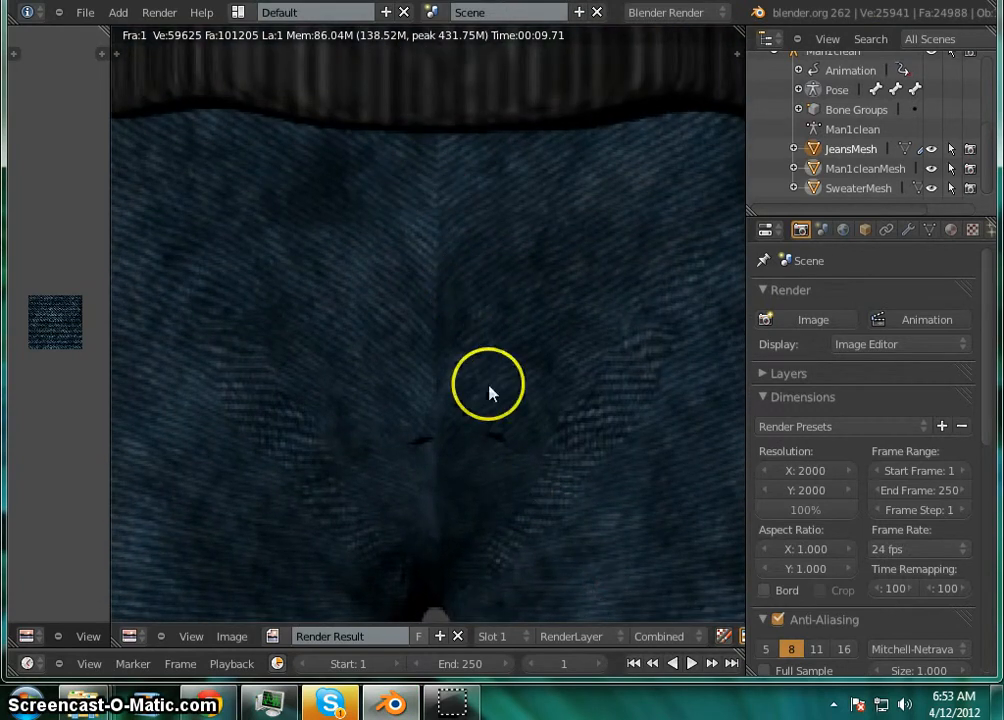
Examine the denim weave down the rendered jeans, from the thighs to the lower legs and hems
middle_drag(545, 541, 480, 128)
scroll(601, 140, up, 4)
scroll(589, 232, down, 6)
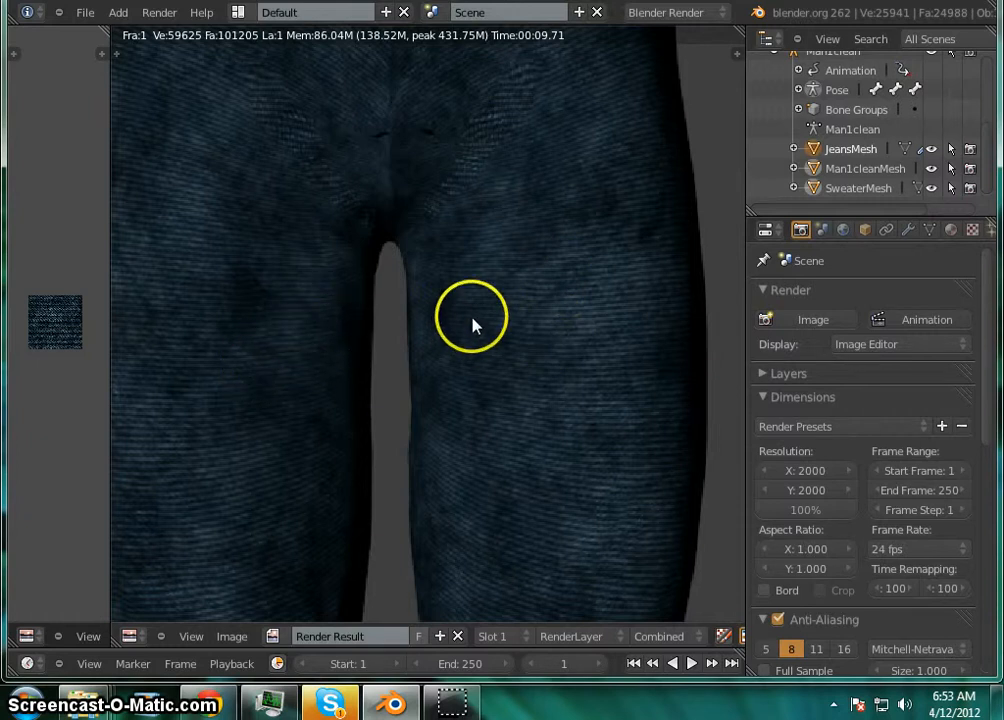
scroll(475, 400, down, 4)
middle_drag(446, 415, 435, 81)
scroll(424, 336, up, 5)
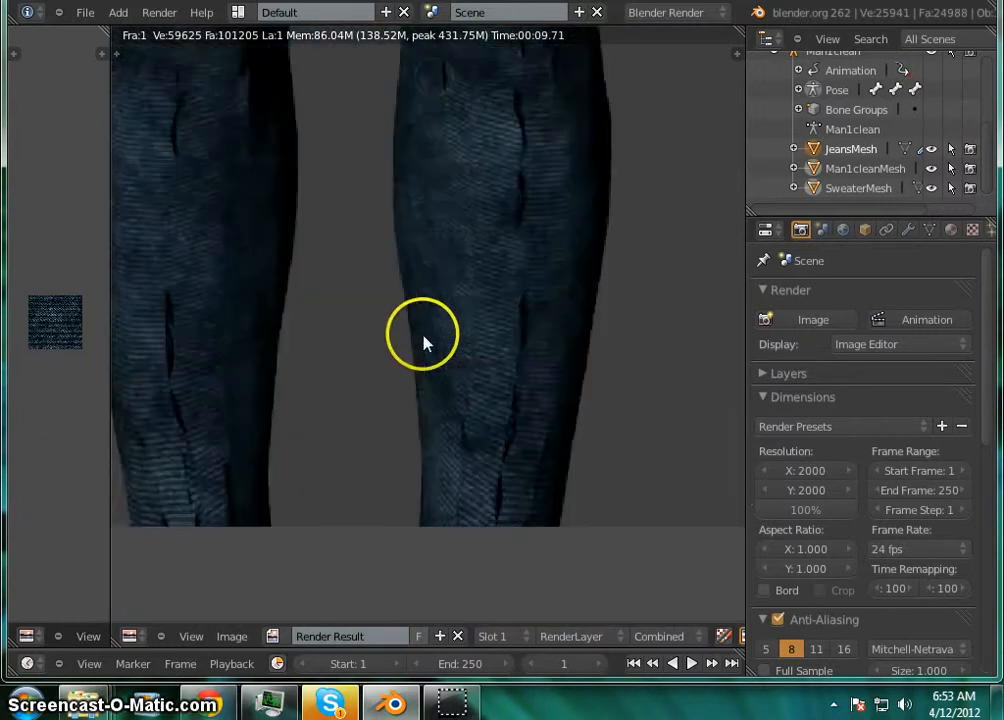
scroll(424, 342, down, 1)
middle_drag(424, 342, 566, 343)
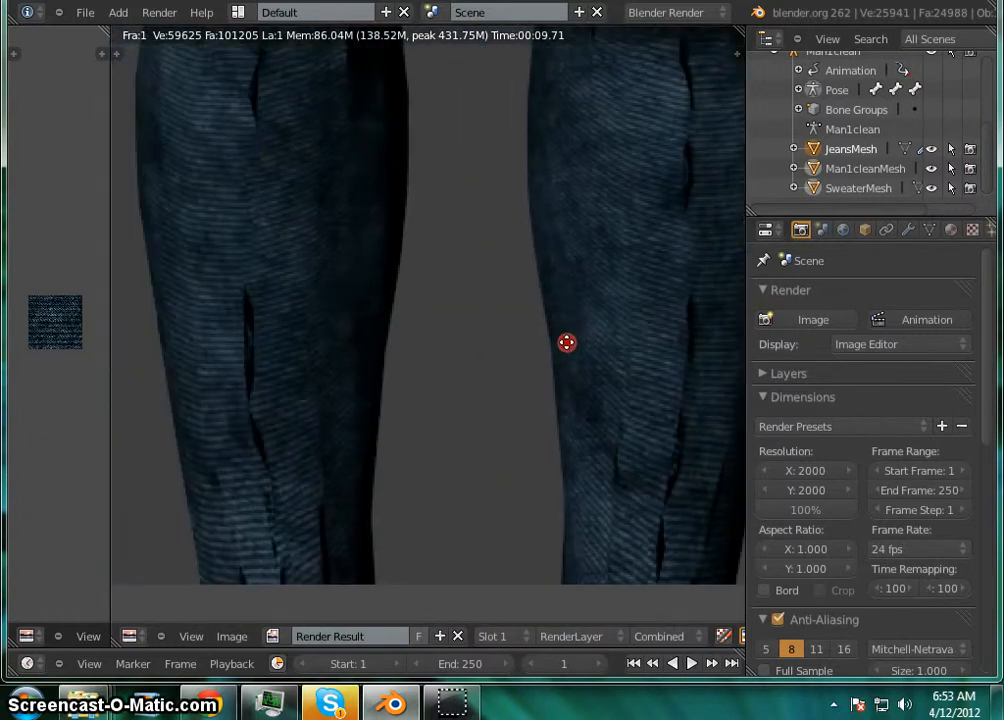
scroll(315, 360, up, 2)
scroll(314, 356, down, 2)
scroll(262, 378, up, 2)
scroll(262, 377, down, 2)
Inspect the rendered denim back up the legs, over the knees and crotch to the waist
middle_drag(545, 405, 491, 513)
middle_drag(520, 341, 563, 536)
middle_drag(509, 258, 533, 474)
middle_drag(533, 175, 489, 471)
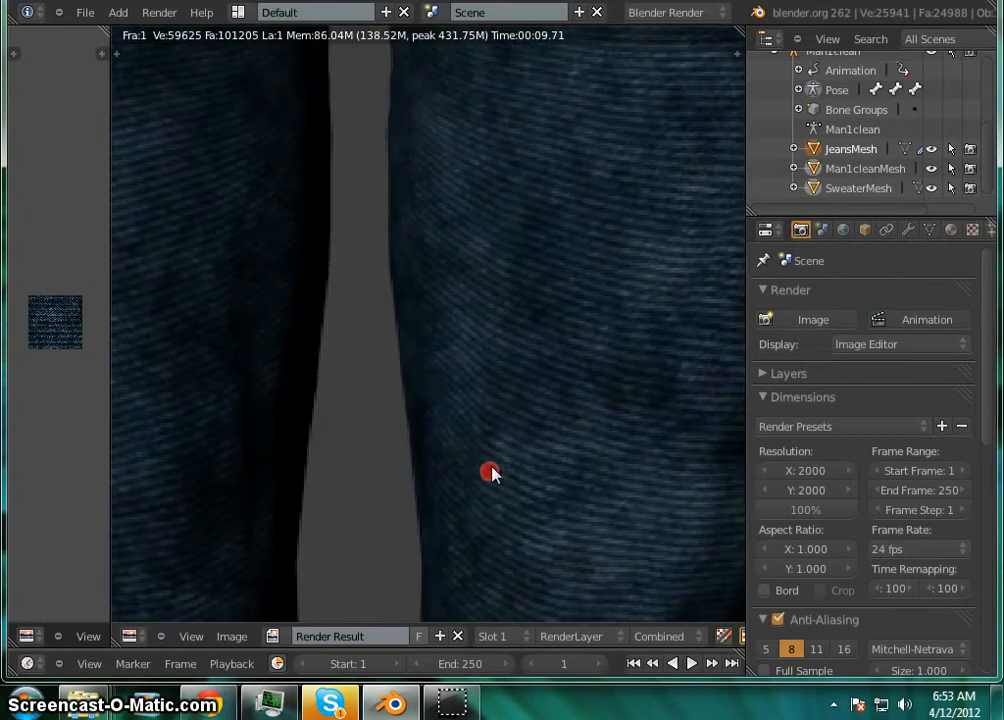
middle_drag(509, 209, 546, 516)
middle_drag(530, 228, 536, 500)
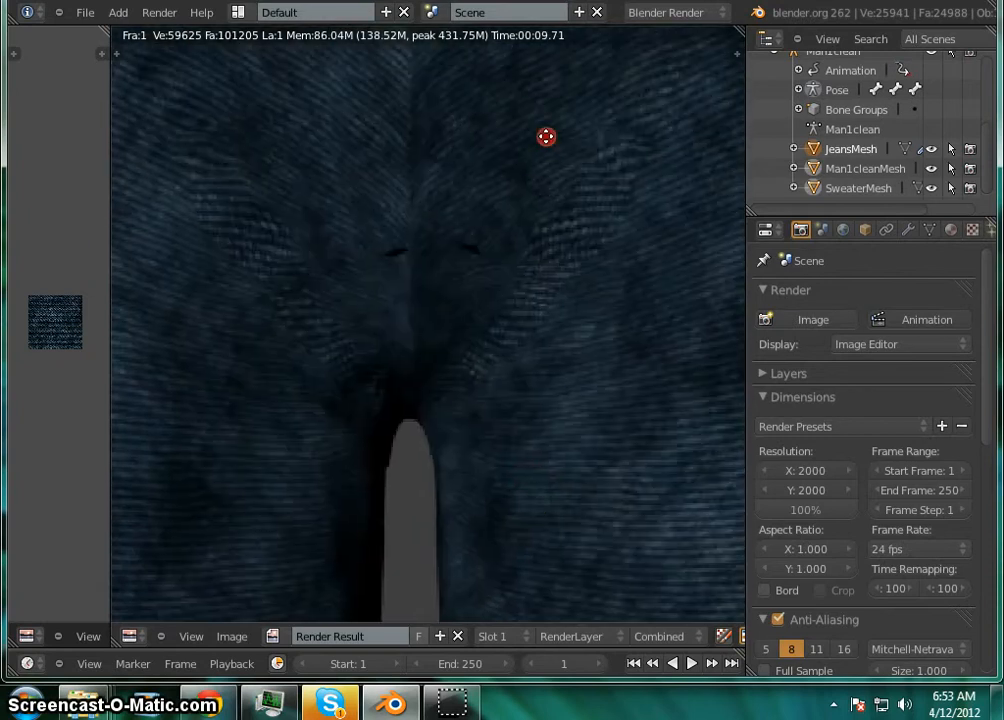
middle_drag(545, 137, 534, 402)
scroll(560, 262, down, 3)
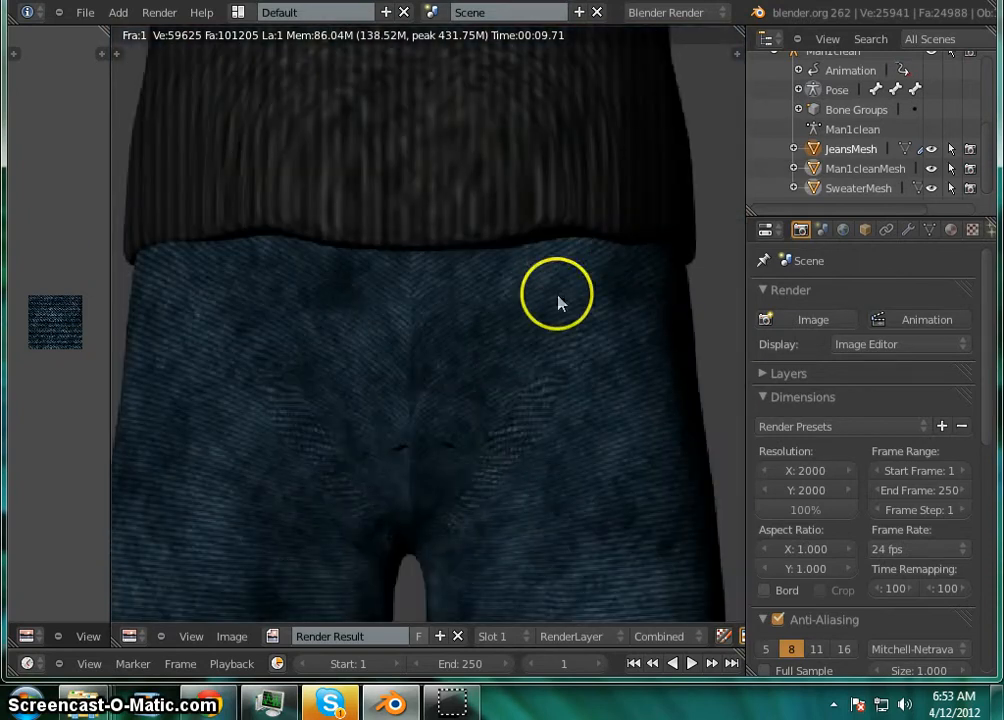
middle_drag(560, 298, 561, 326)
scroll(563, 300, down, 3)
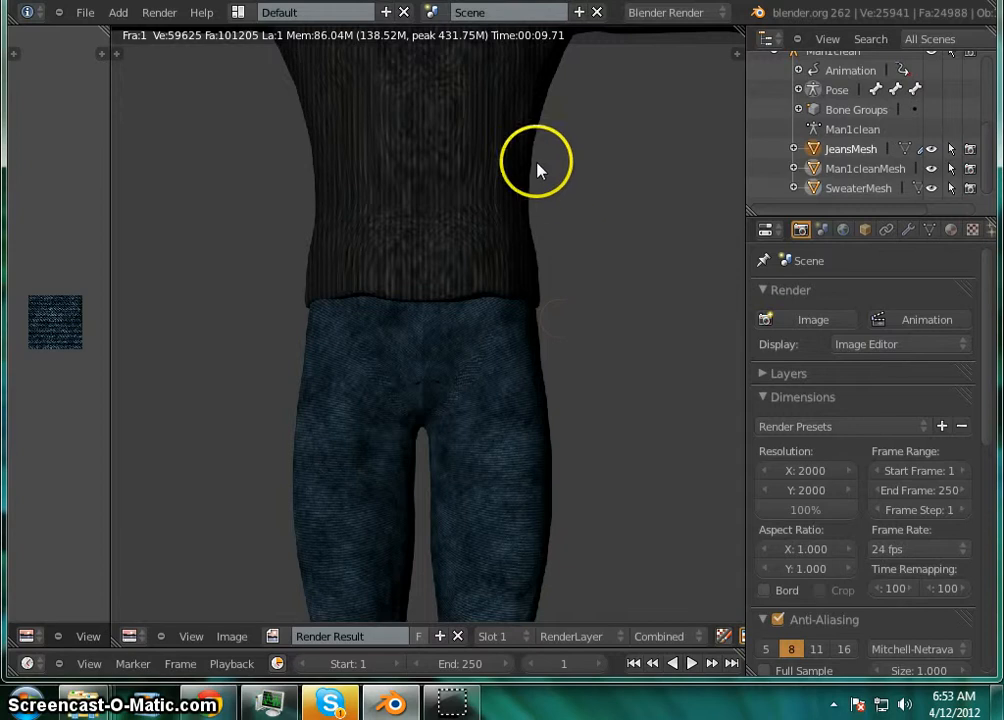
Examine the knit texture of the rendered sweater close up, and the whole character from a distance
middle_drag(537, 164, 551, 410)
scroll(522, 178, down, 3)
scroll(518, 296, up, 4)
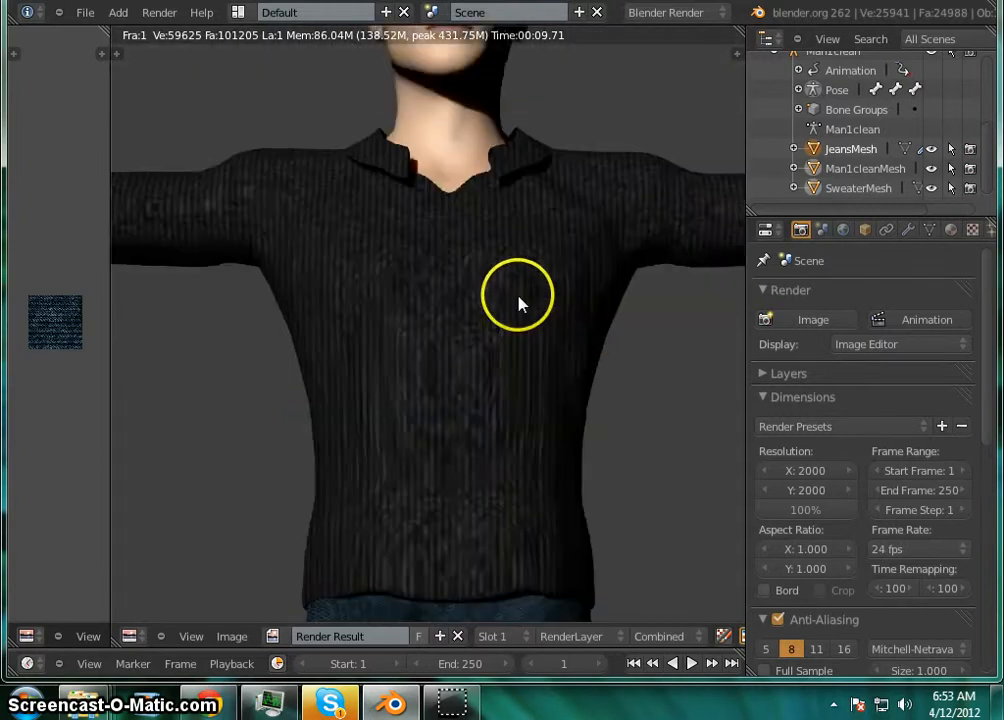
scroll(519, 304, up, 1)
middle_drag(567, 341, 475, 262)
scroll(437, 294, down, 2)
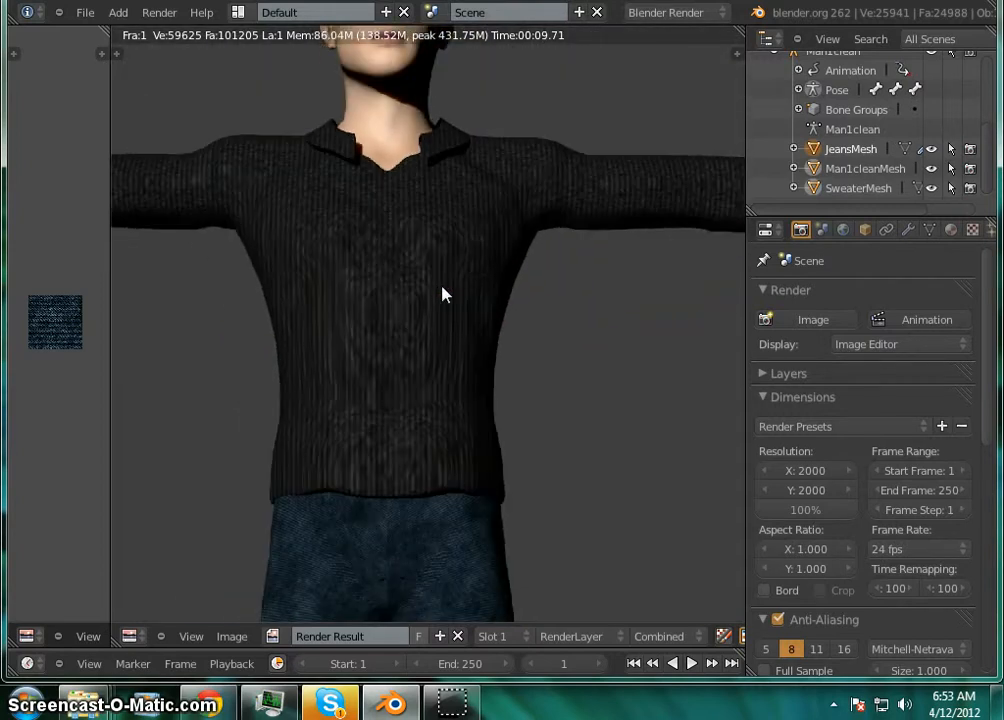
scroll(443, 287, down, 3)
scroll(443, 287, up, 2)
scroll(443, 287, down, 2)
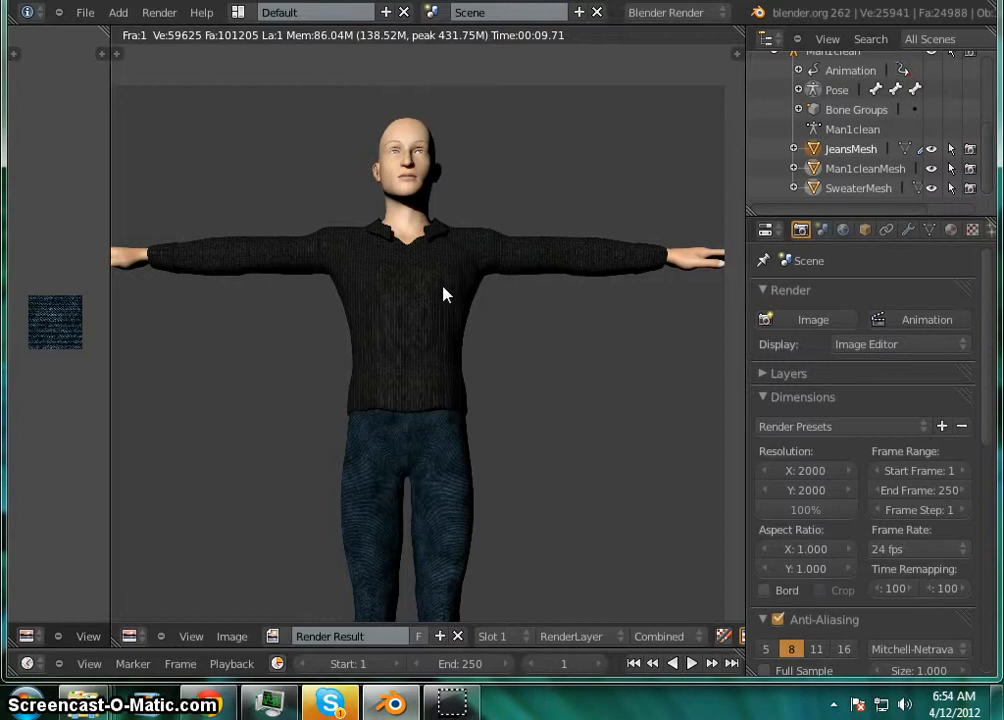
Switch the render view back to the 3D View and widen the UV/Image Editor beside it
click(132, 636)
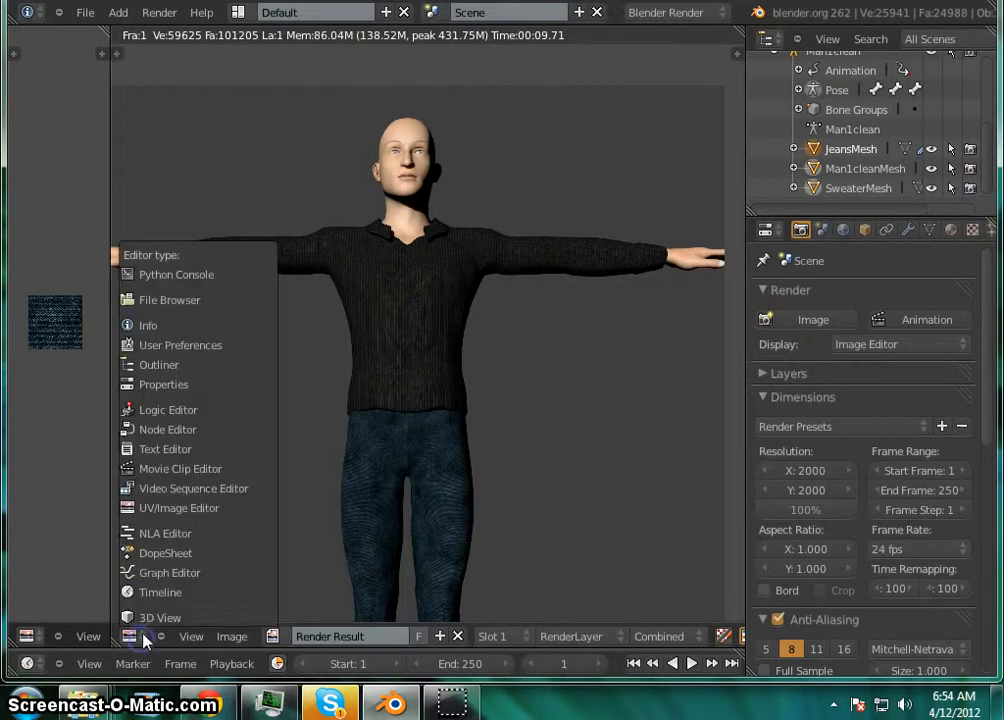
click(150, 612)
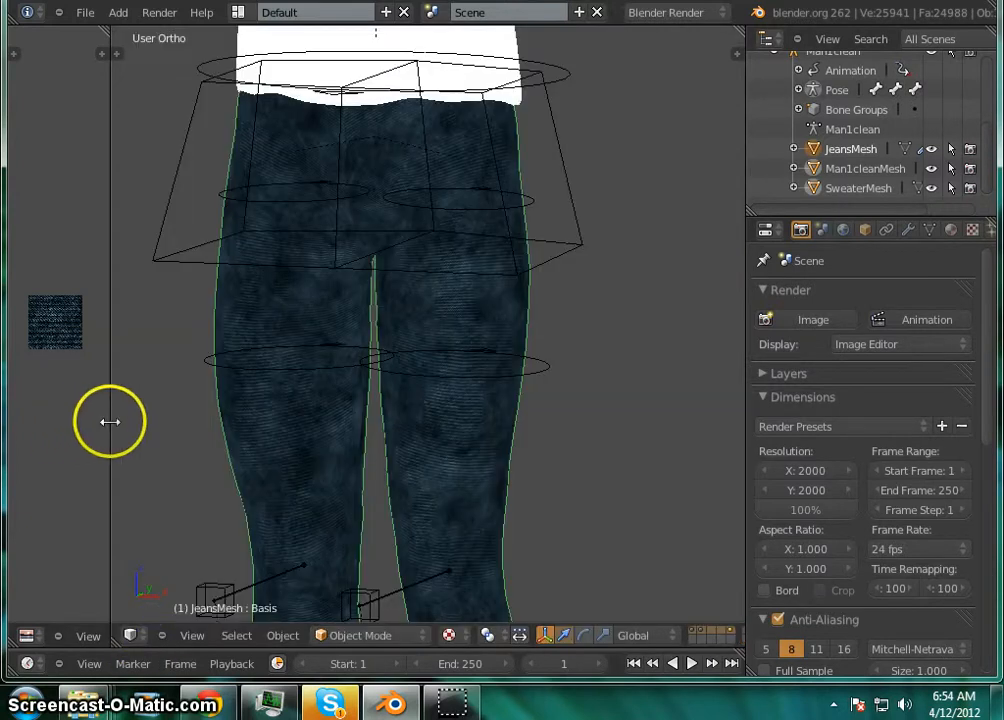
drag(109, 422, 368, 442)
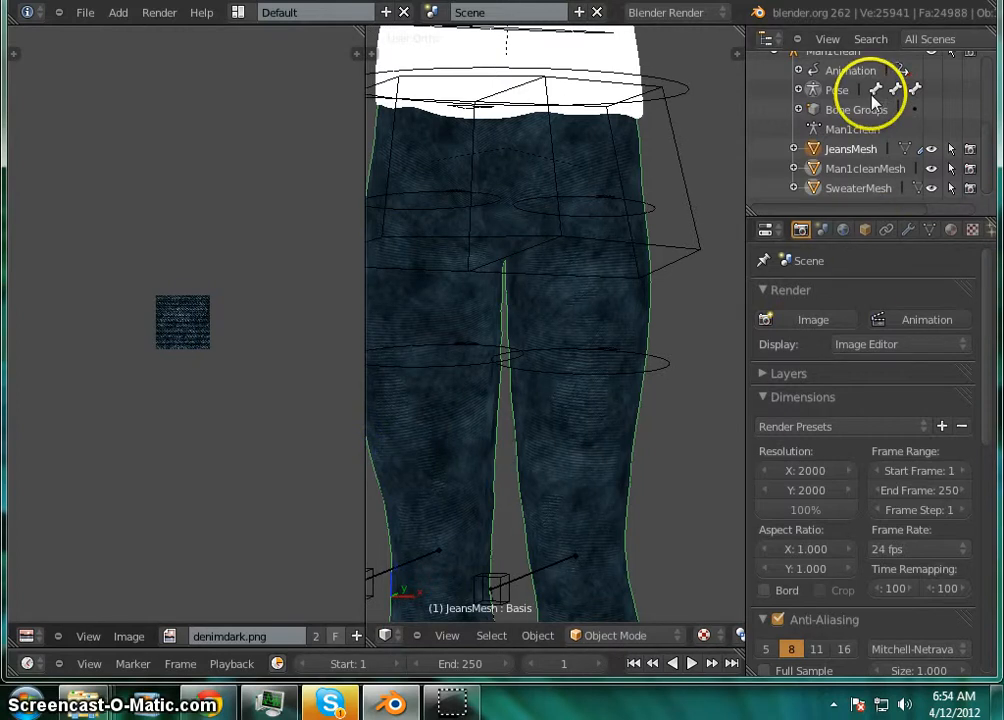
Open SweaterMesh in Edit Mode and select its whole mesh to display the UV layout
click(882, 192)
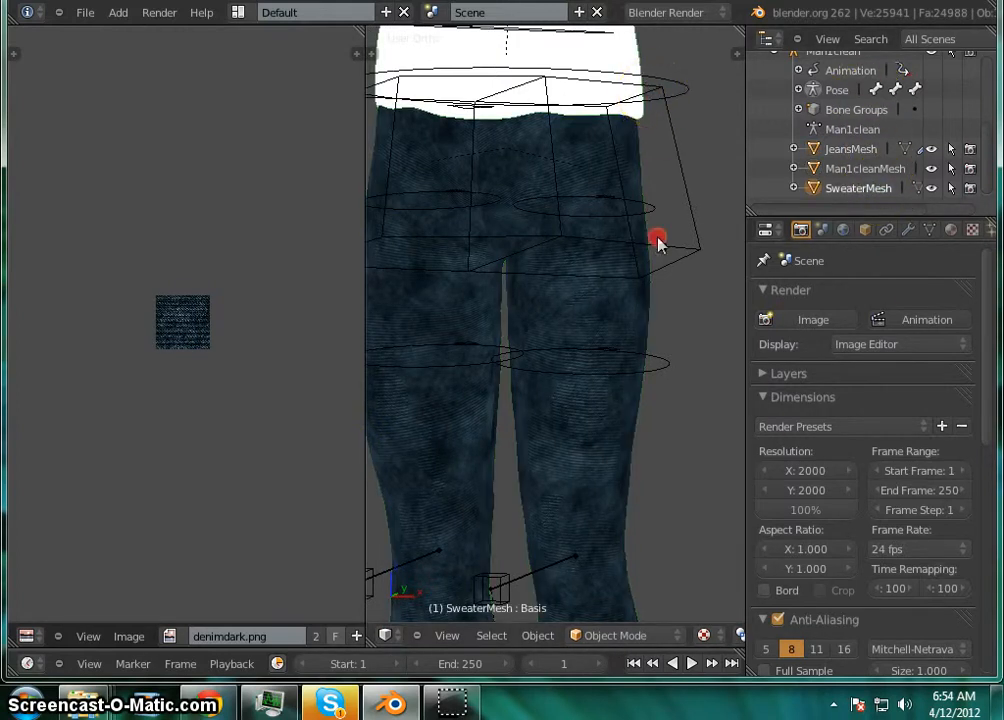
shift+middle_drag(657, 238, 682, 638)
scroll(573, 252, down, 1)
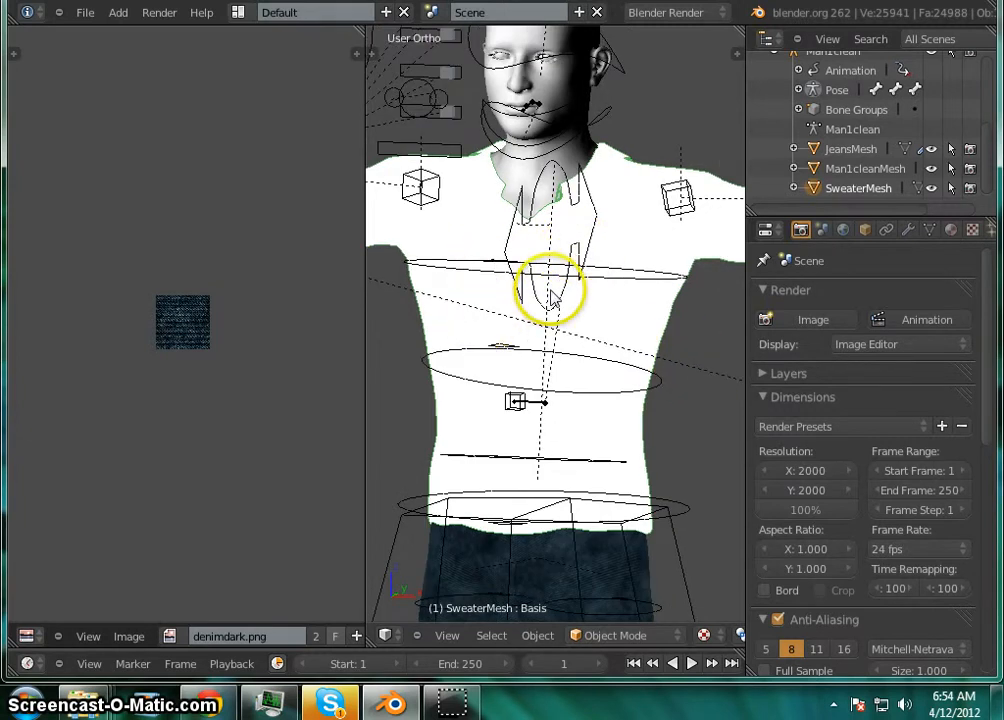
key(Tab)
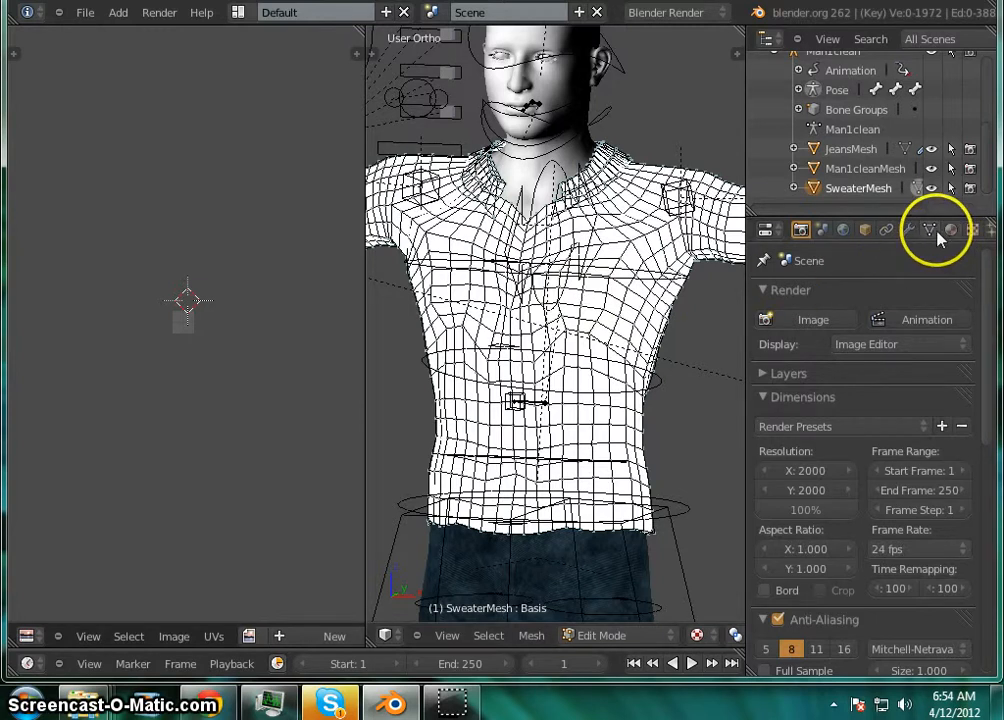
scroll(137, 361, up, 8)
scroll(137, 361, down, 2)
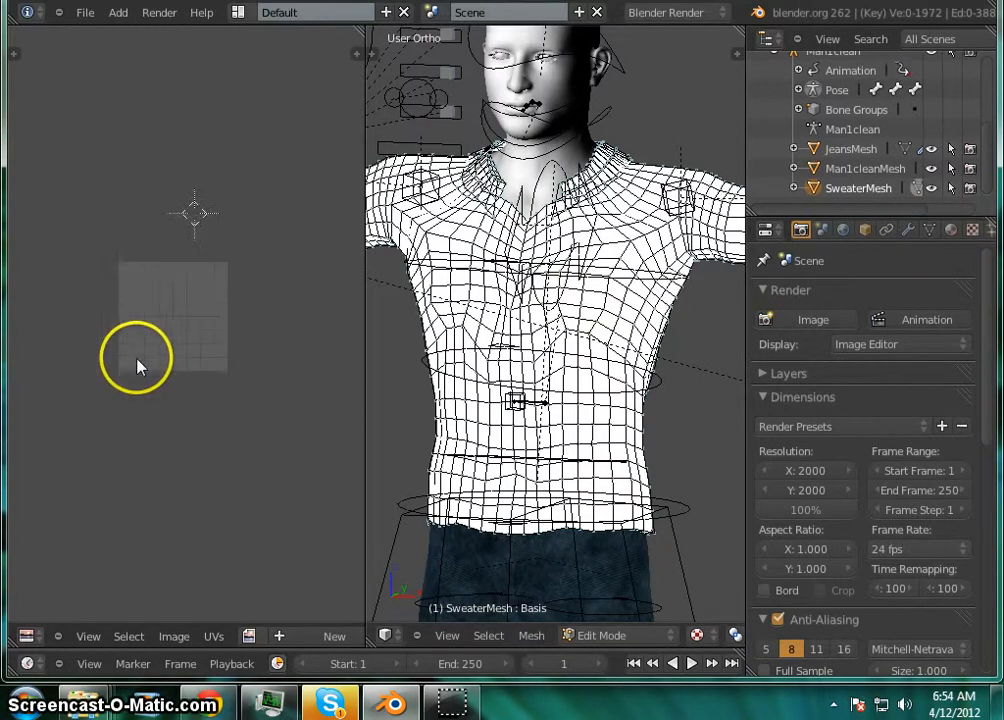
scroll(160, 360, up, 2)
scroll(168, 352, down, 1)
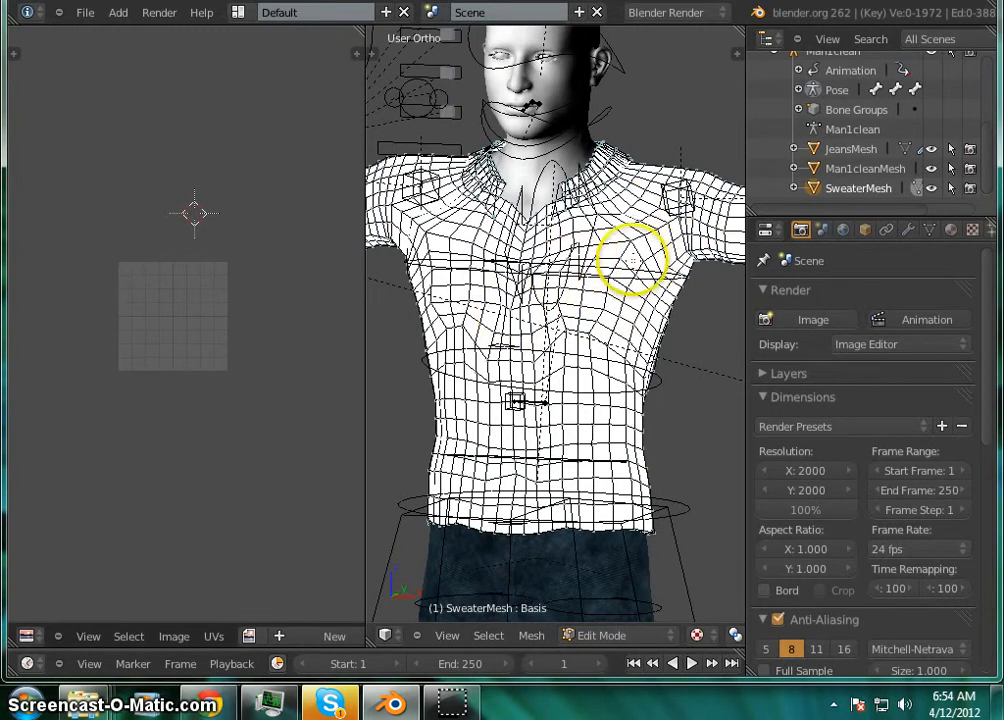
key(a)
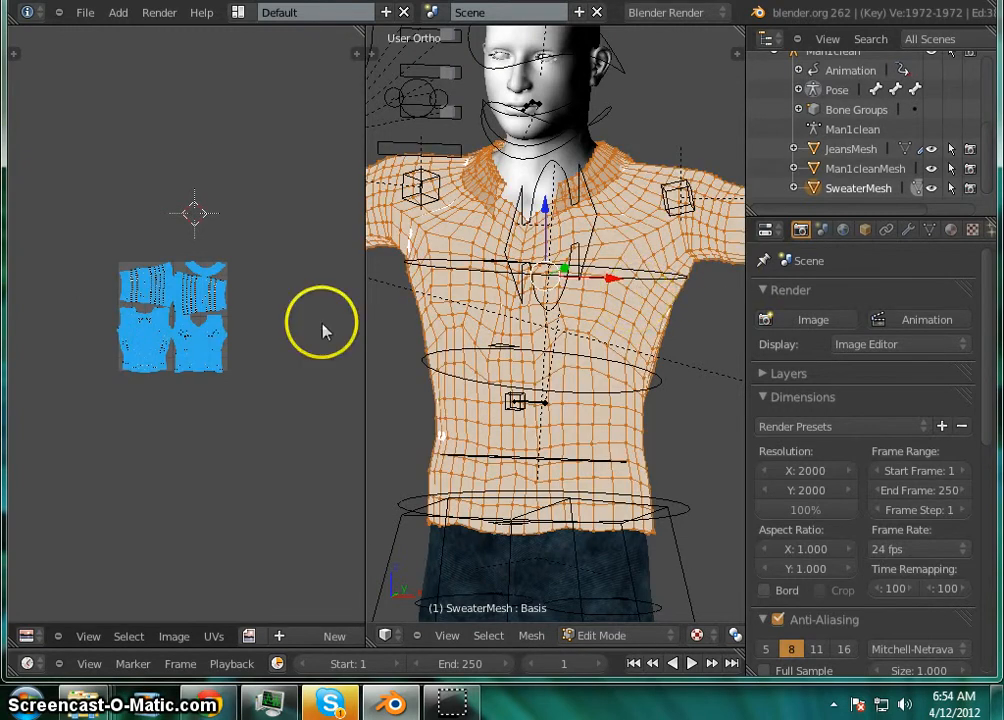
Examine the sweater's UV layout as a whole, then its sleeve and collar islands close up
scroll(108, 322, up, 5)
scroll(112, 314, down, 3)
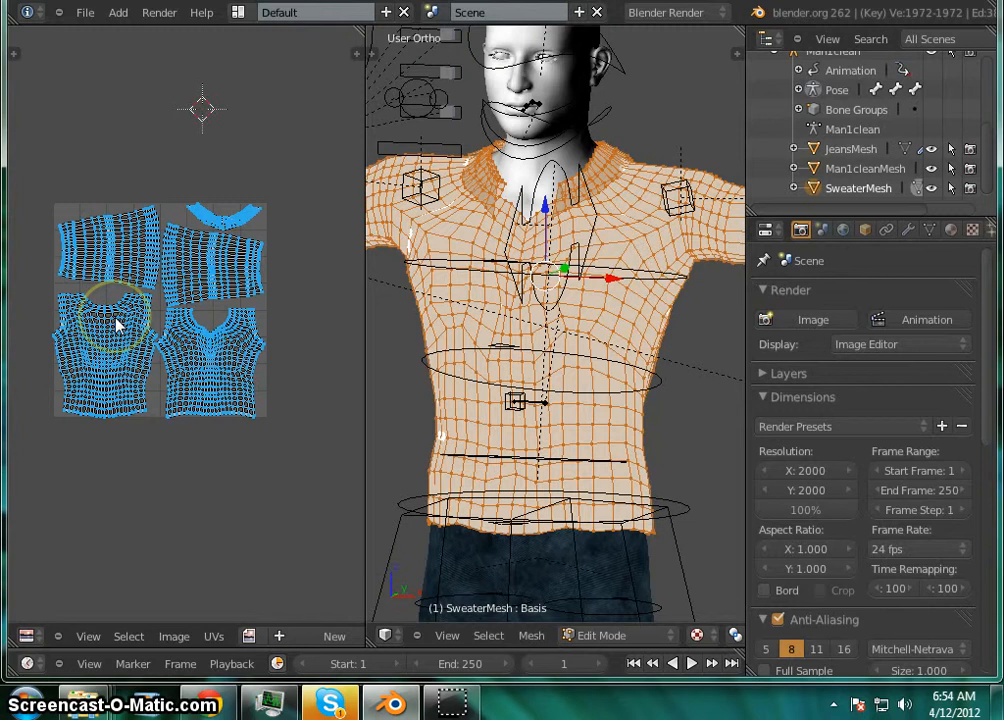
scroll(128, 325, up, 3)
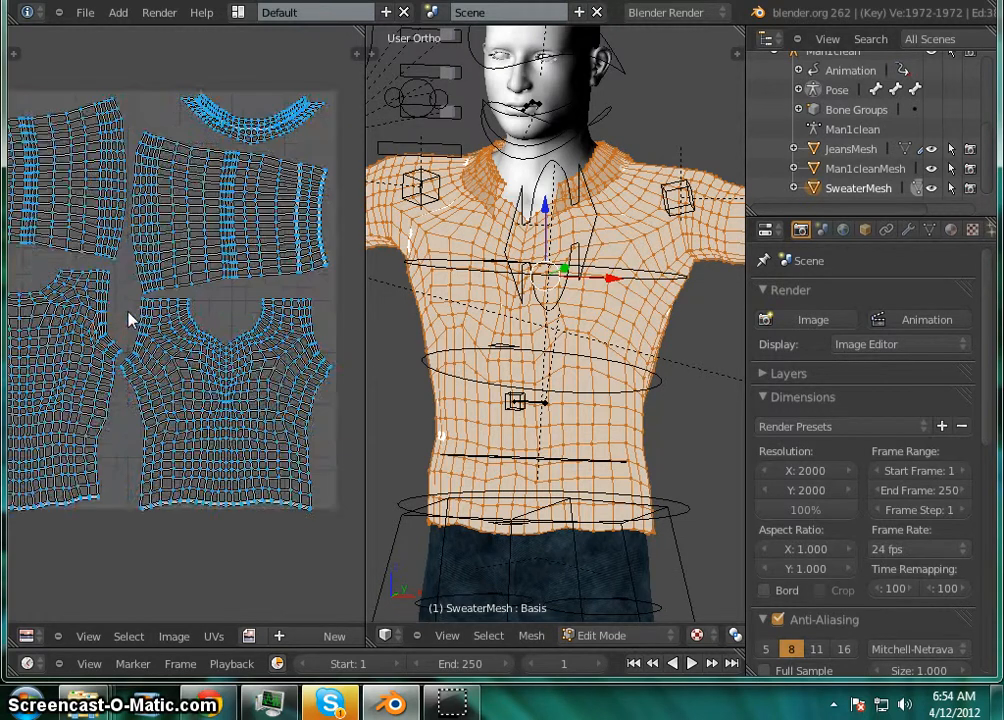
scroll(128, 318, down, 2)
scroll(135, 336, up, 3)
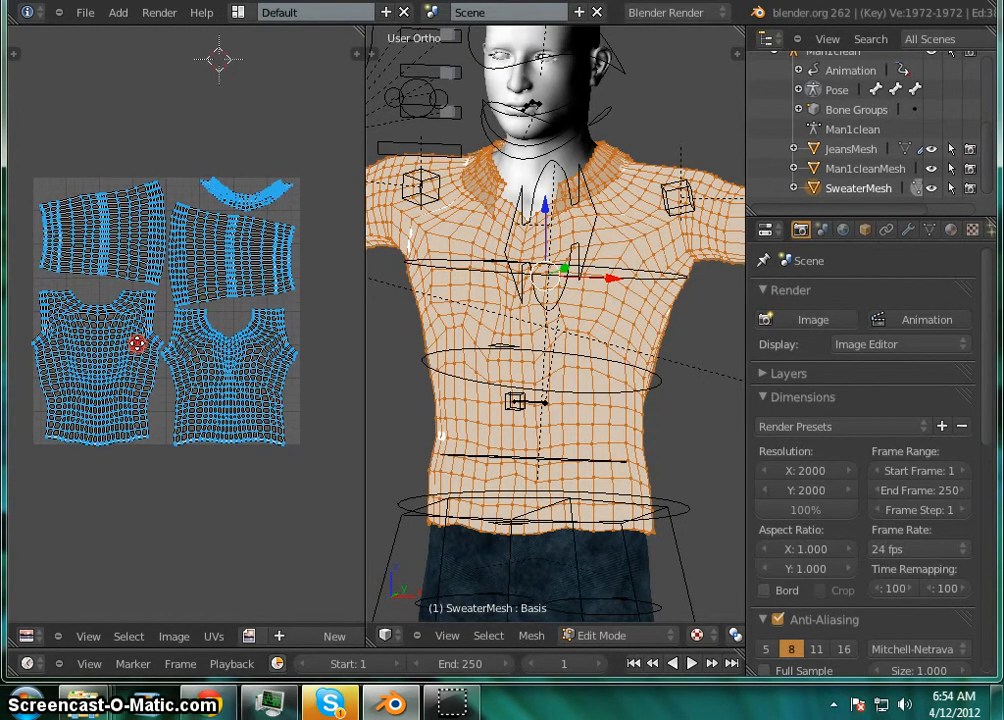
scroll(139, 350, down, 1)
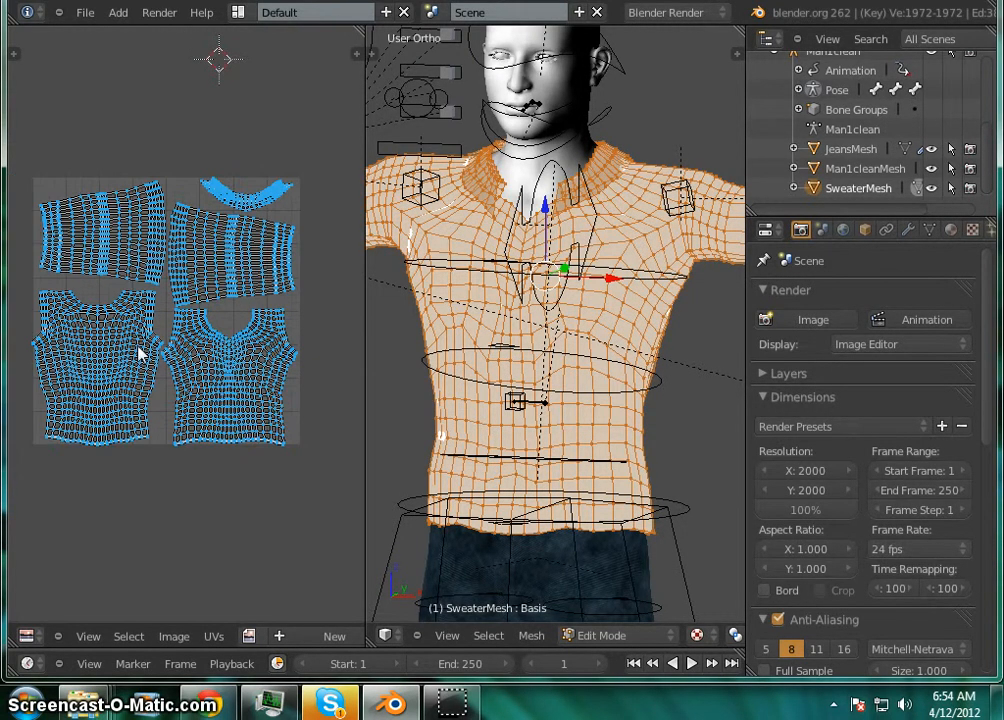
middle_drag(137, 346, 140, 347)
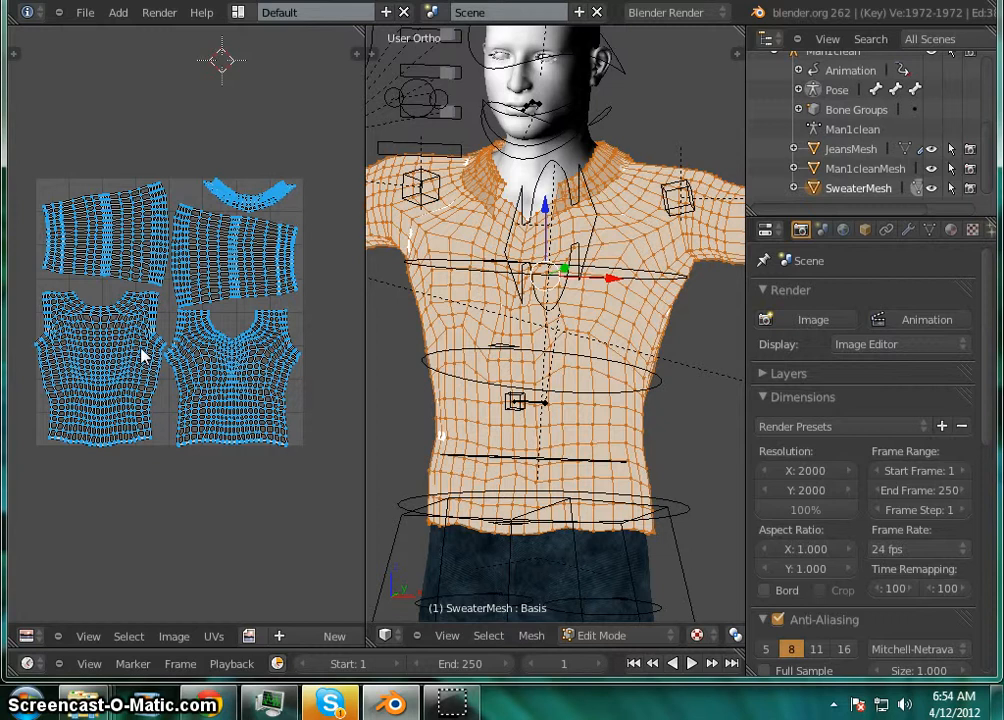
scroll(141, 355, up, 1)
scroll(141, 355, up, 2)
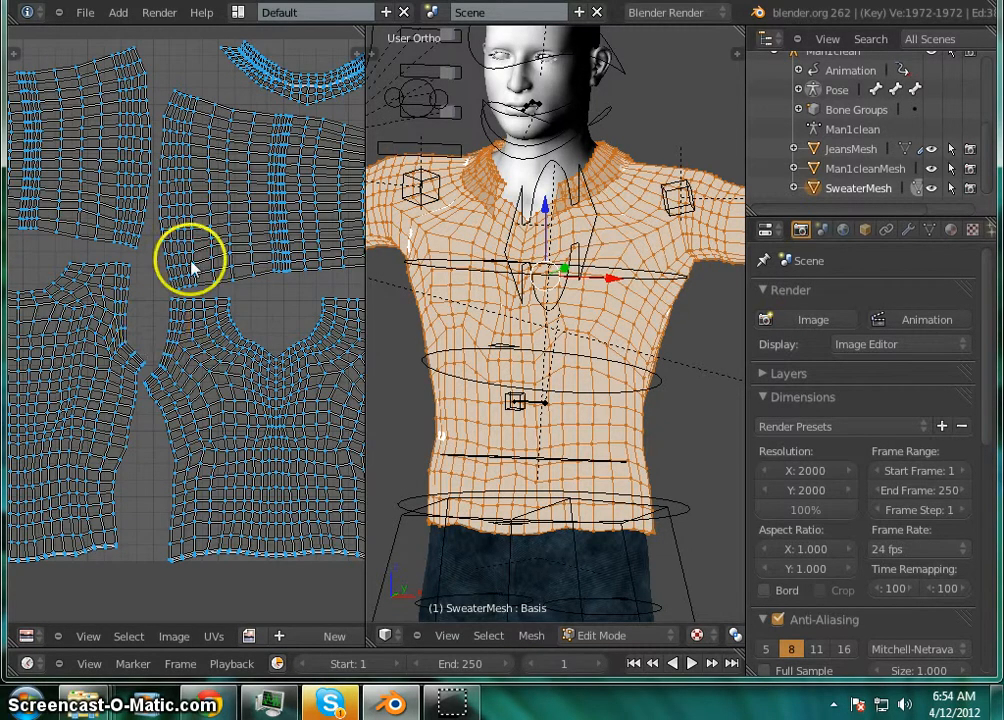
middle_drag(218, 228, 50, 423)
scroll(168, 215, up, 2)
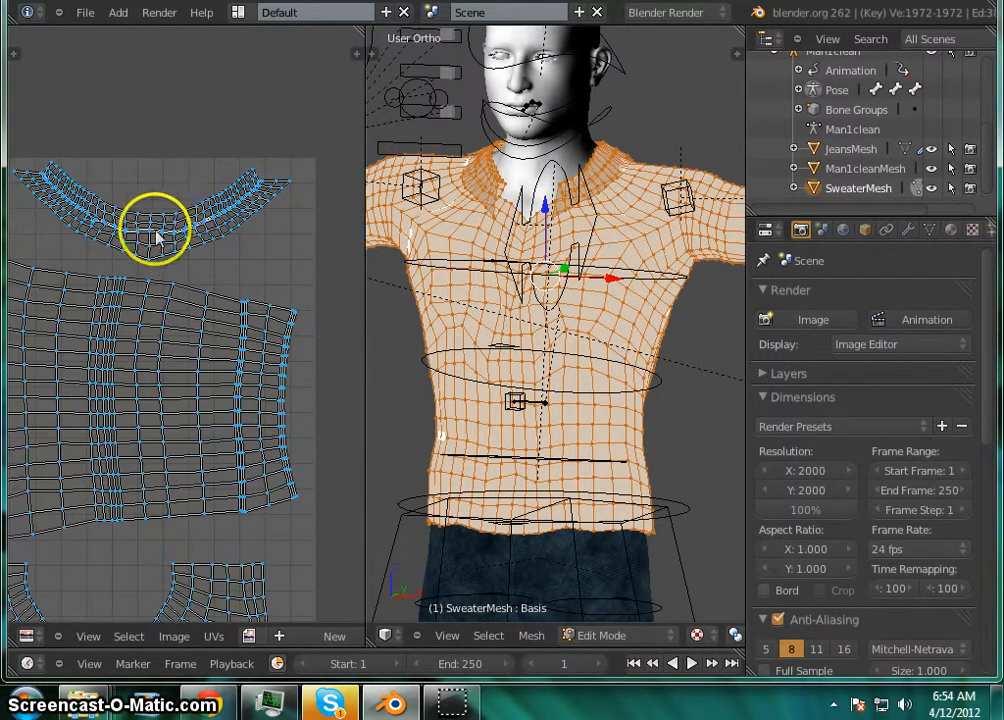
middle_drag(157, 237, 267, 186)
scroll(187, 227, down, 3)
scroll(187, 227, down, 2)
middle_drag(146, 417, 224, 190)
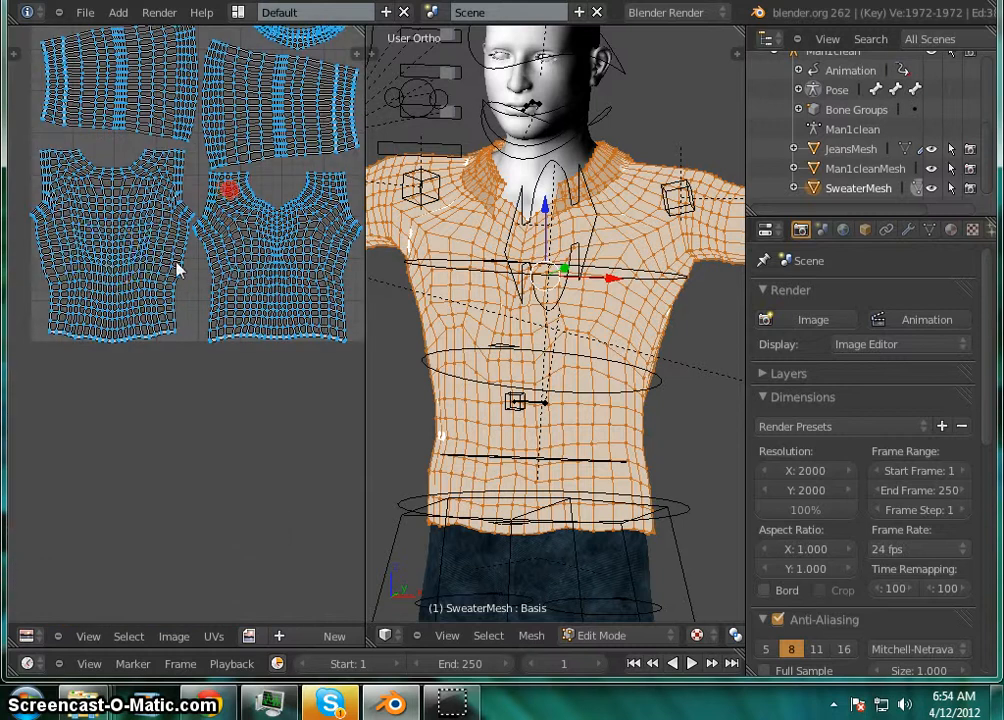
Examine the front and back torso islands of the sweater's UV layout close up
scroll(204, 251, up, 3)
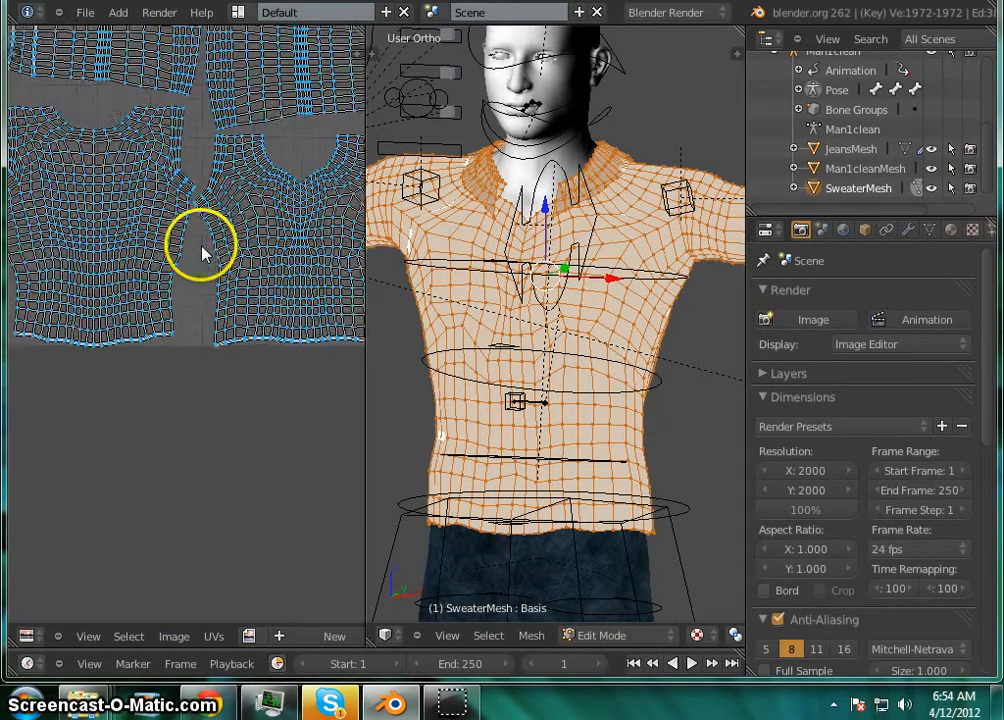
middle_drag(204, 251, 244, 266)
middle_drag(160, 208, 69, 285)
scroll(184, 295, up, 2)
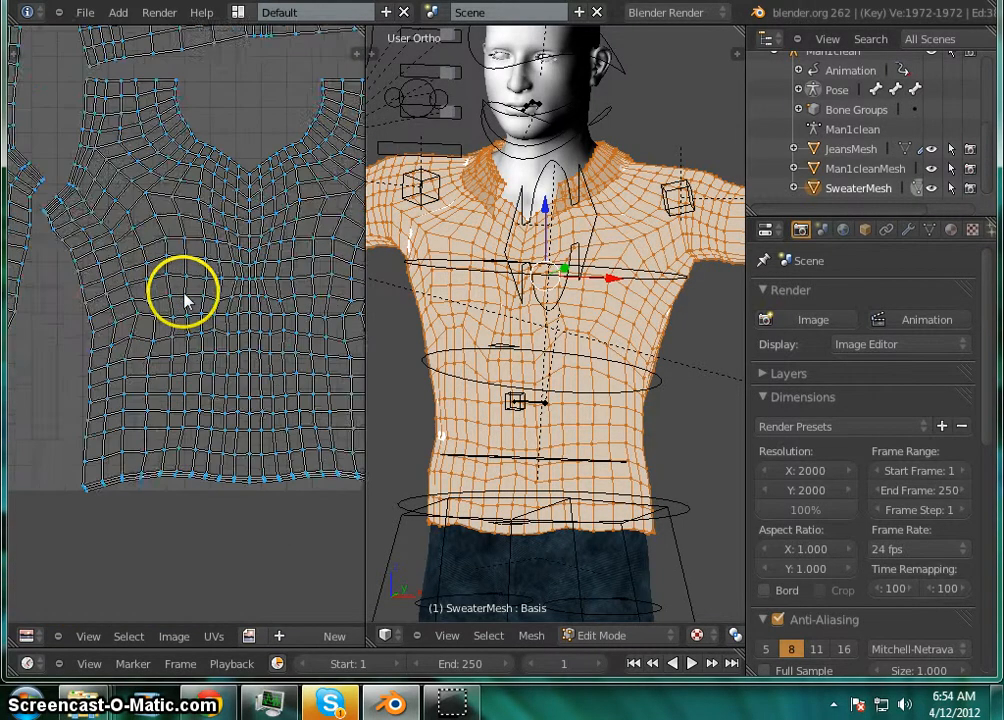
middle_drag(217, 284, 192, 299)
scroll(141, 287, down, 2)
scroll(172, 290, down, 4)
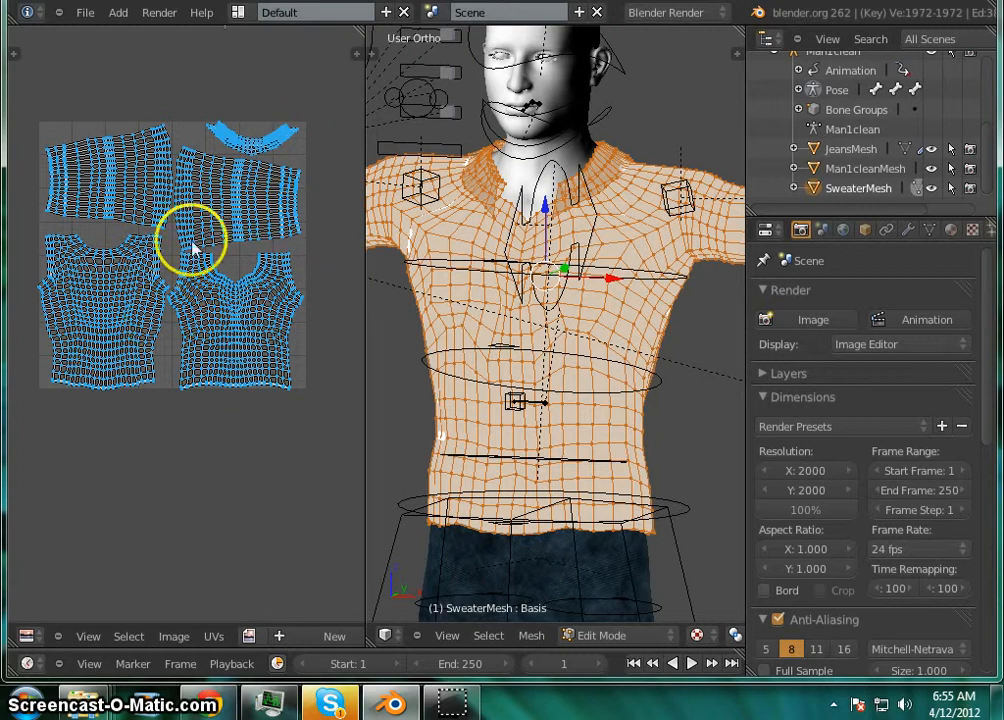
scroll(185, 246, up, 2)
scroll(177, 250, down, 4)
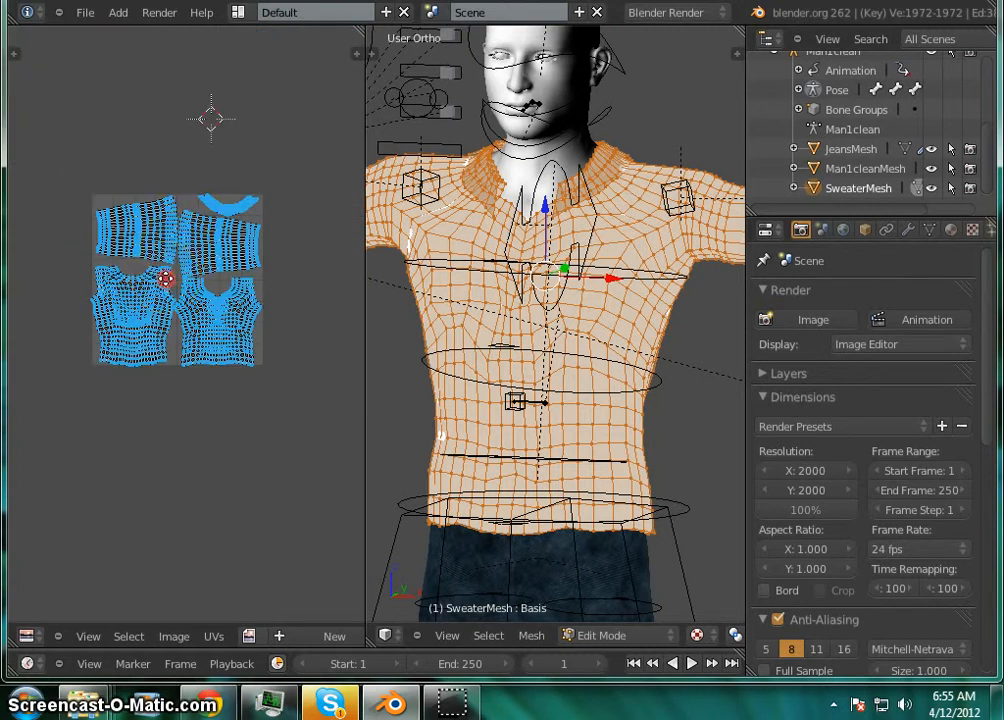
scroll(161, 290, up, 3)
scroll(150, 310, down, 1)
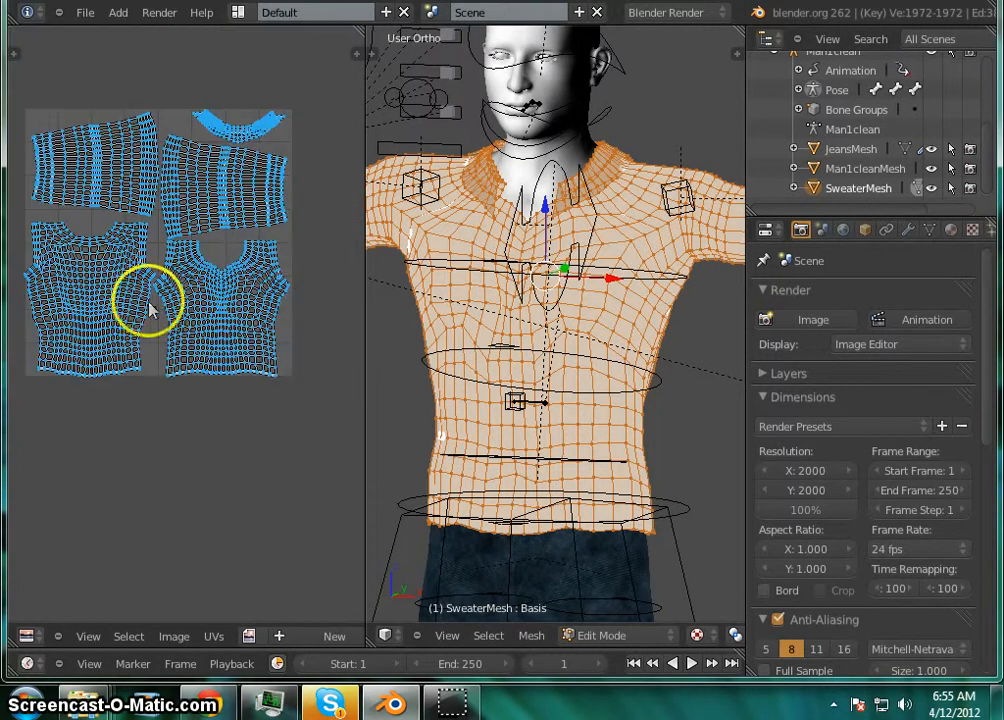
mouse_move(149, 305)
middle_down()
mouse_move(182, 300)
mouse_move(188, 287)
mouse_move(141, 308)
middle_up()
scroll(197, 296, up, 3)
scroll(186, 335, down, 3)
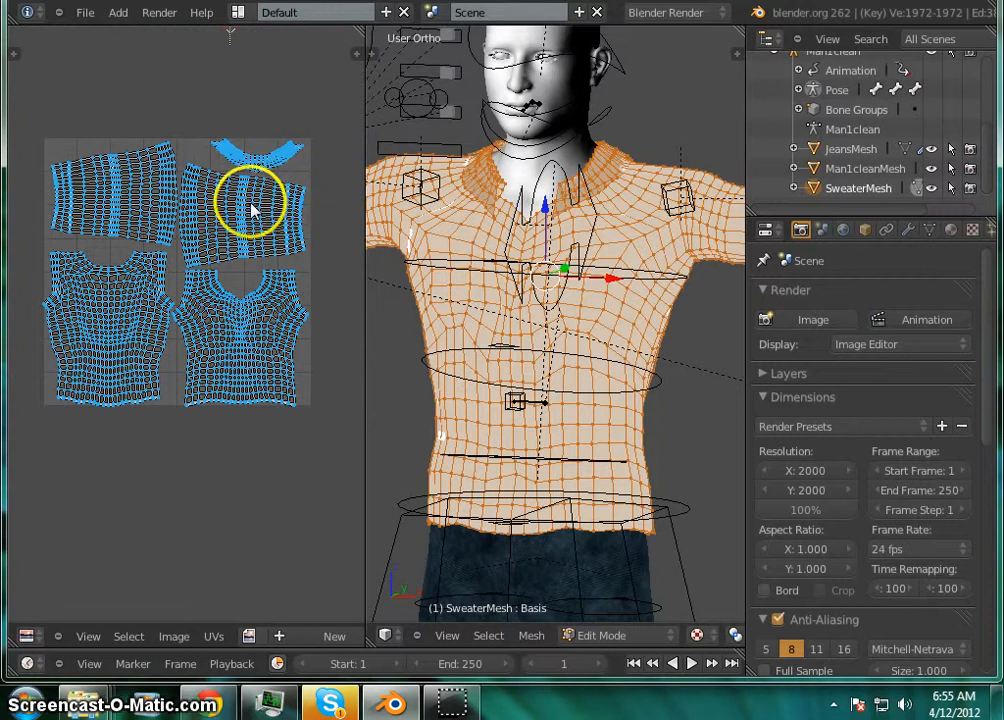
Inspect the sweater's sleeve UV island beneath the collar island close up
scroll(251, 204, up, 4)
scroll(251, 202, down, 1)
middle_drag(258, 150, 241, 208)
middle_drag(227, 267, 145, 313)
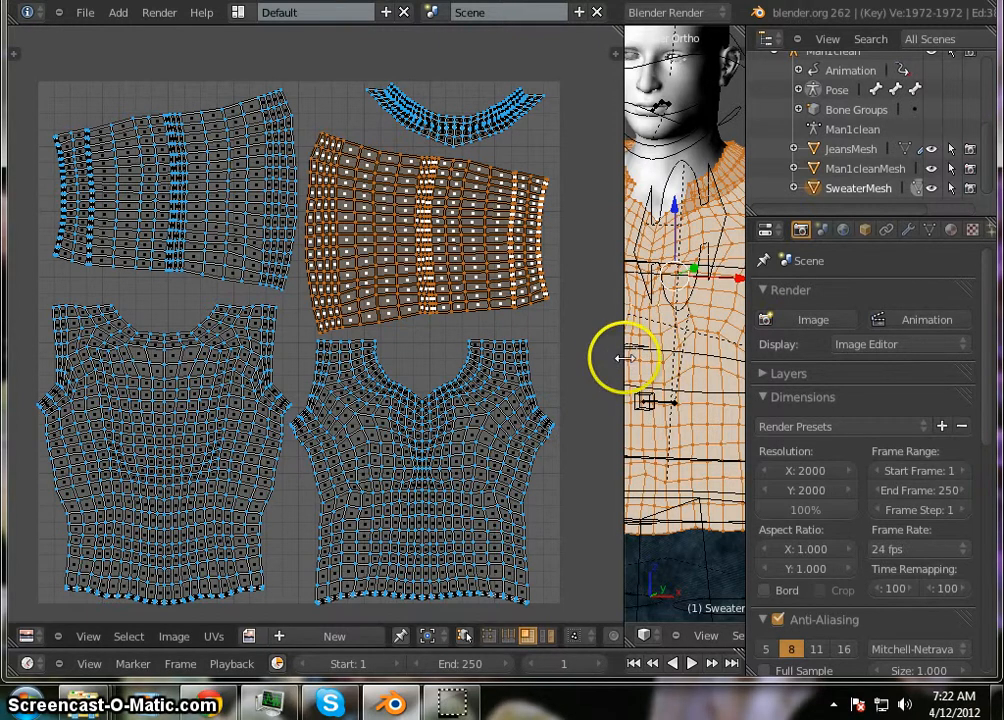
scroll(443, 232, up, 2)
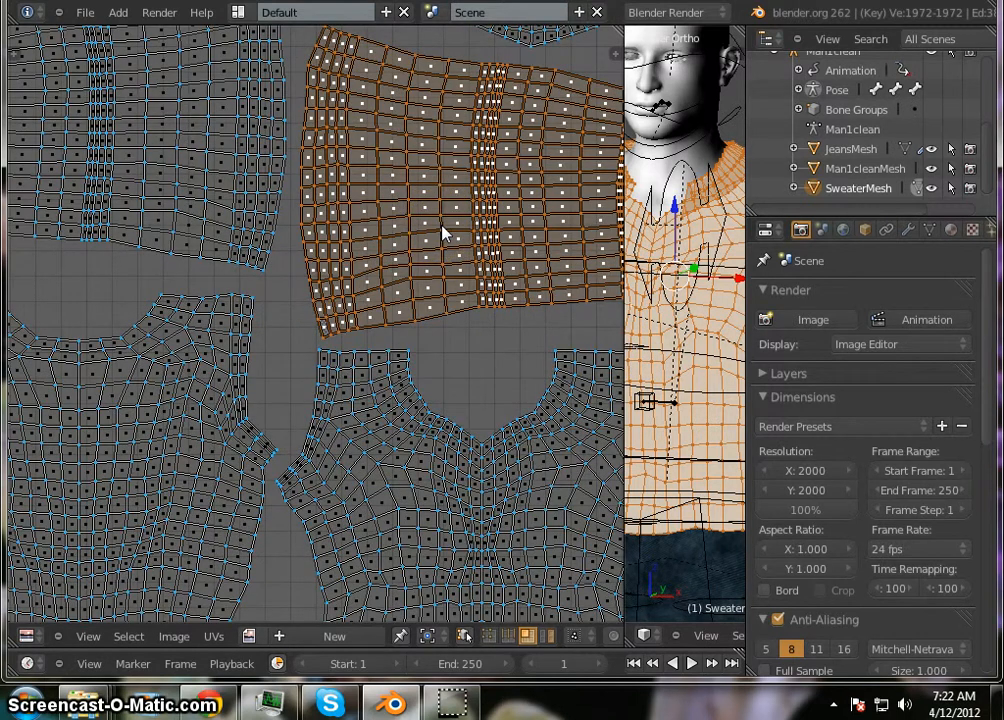
Compare the sweater's 3D mesh with its UV layout, resizing the viewports and leaving the UV layout the larger area
scroll(448, 228, down, 1)
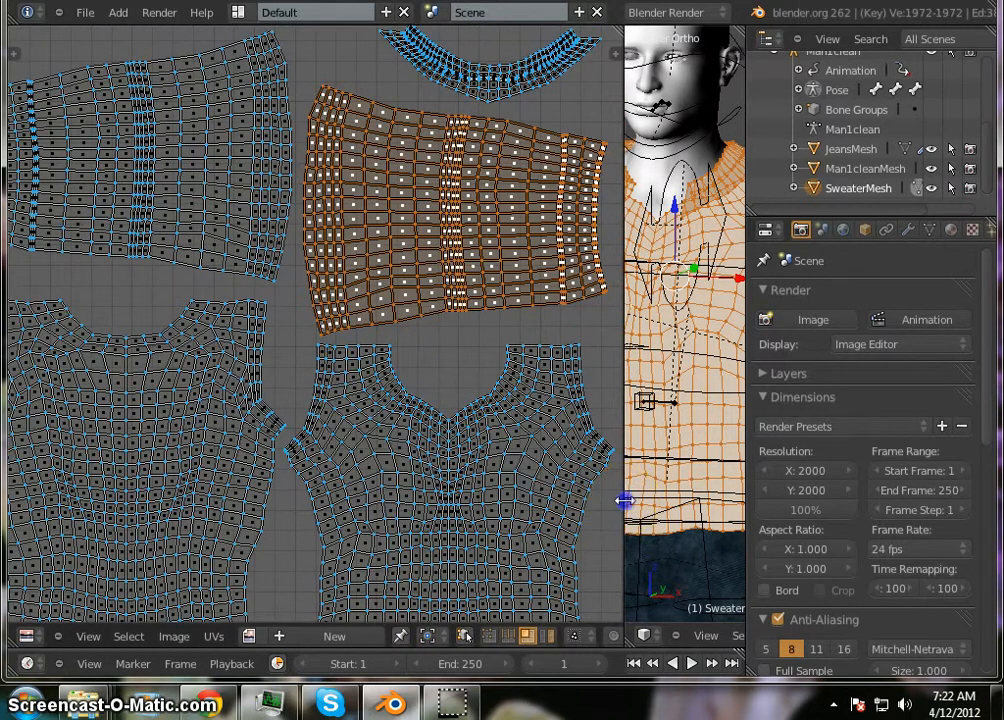
drag(622, 500, 709, 510)
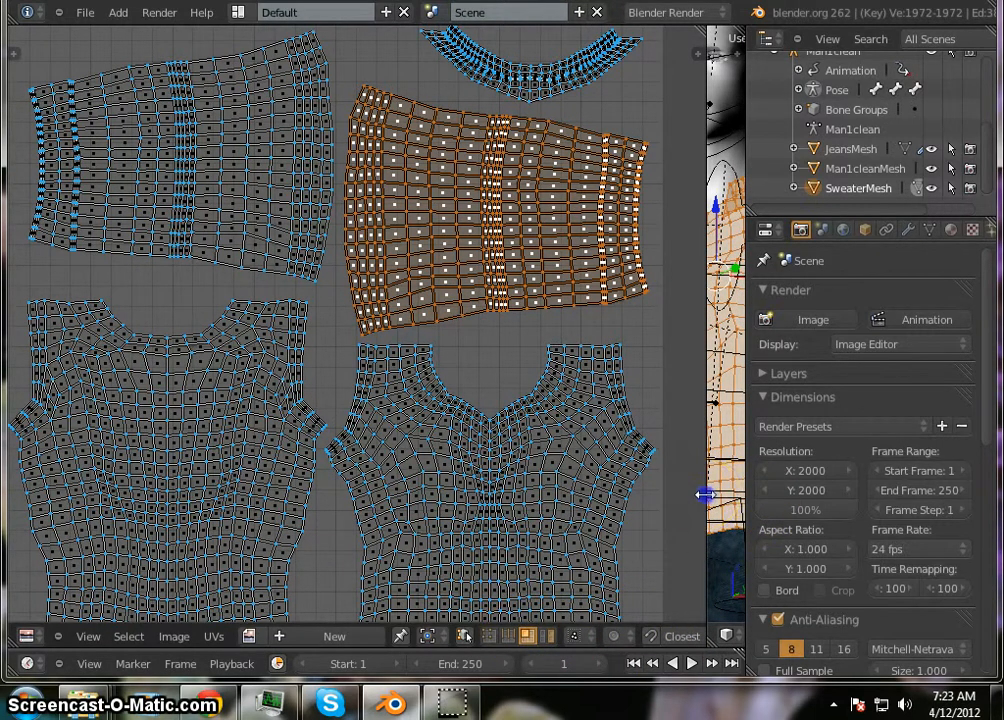
drag(703, 490, 459, 478)
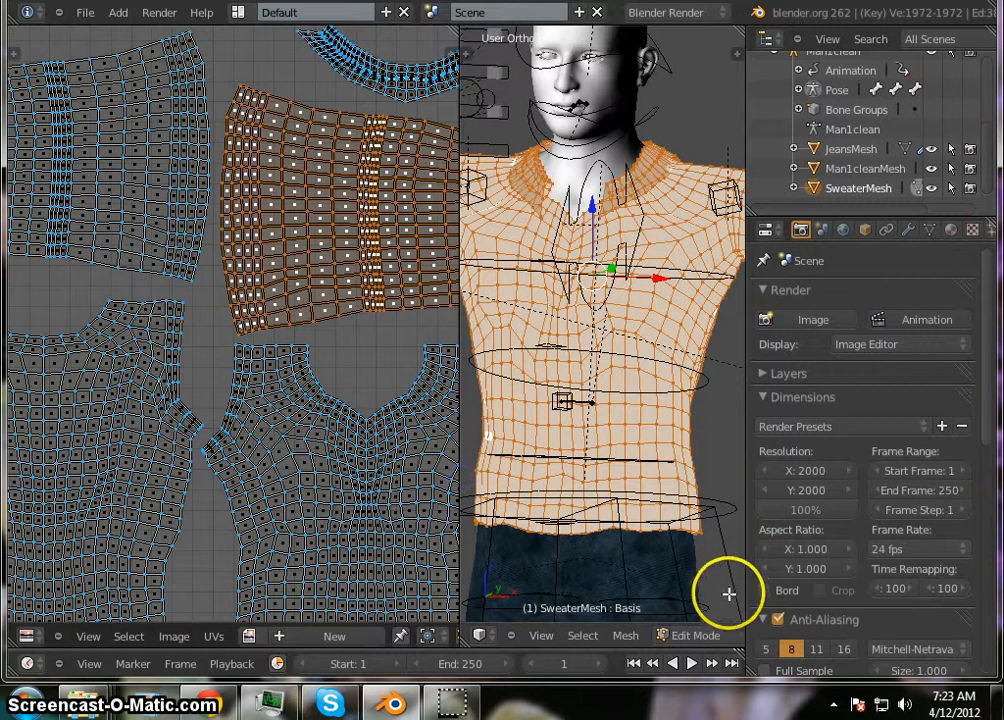
drag(746, 580, 906, 573)
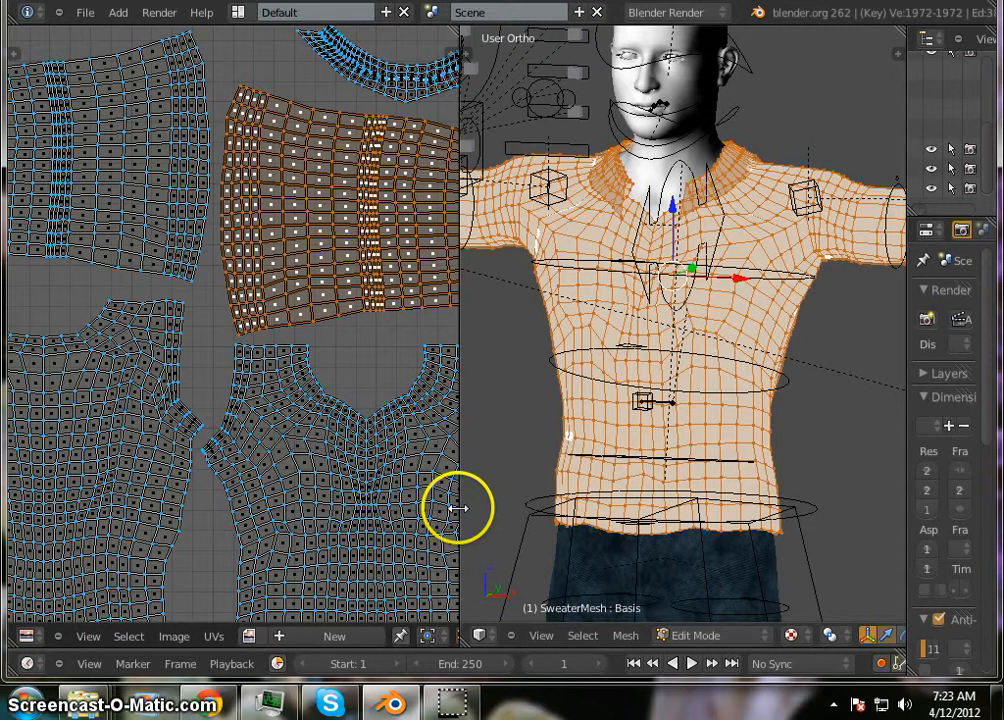
drag(457, 511, 228, 491)
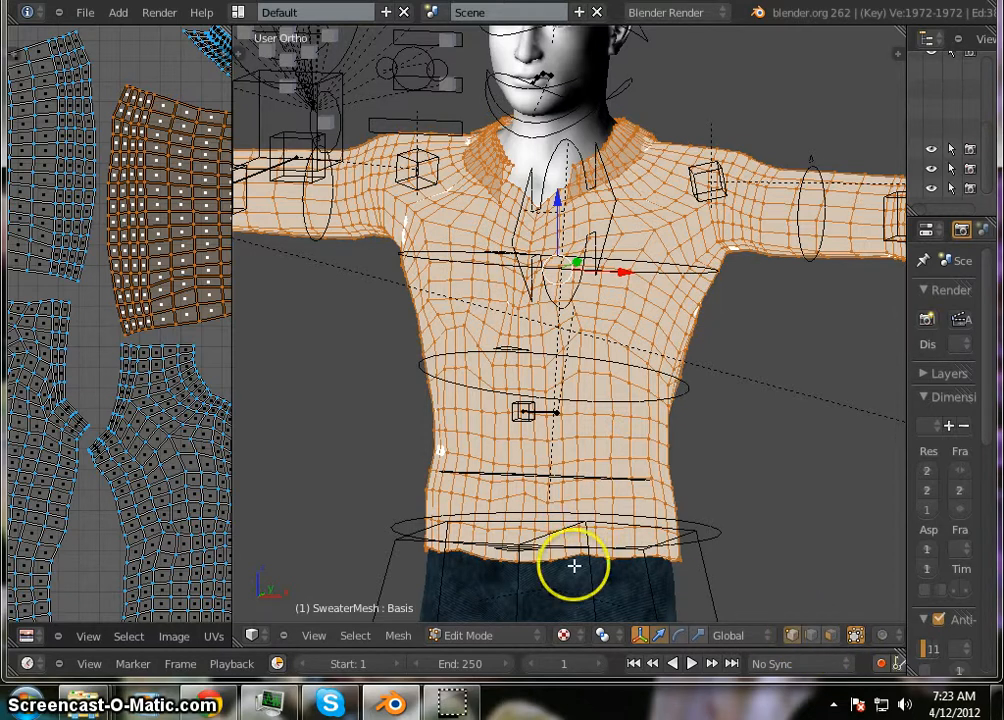
drag(231, 473, 494, 507)
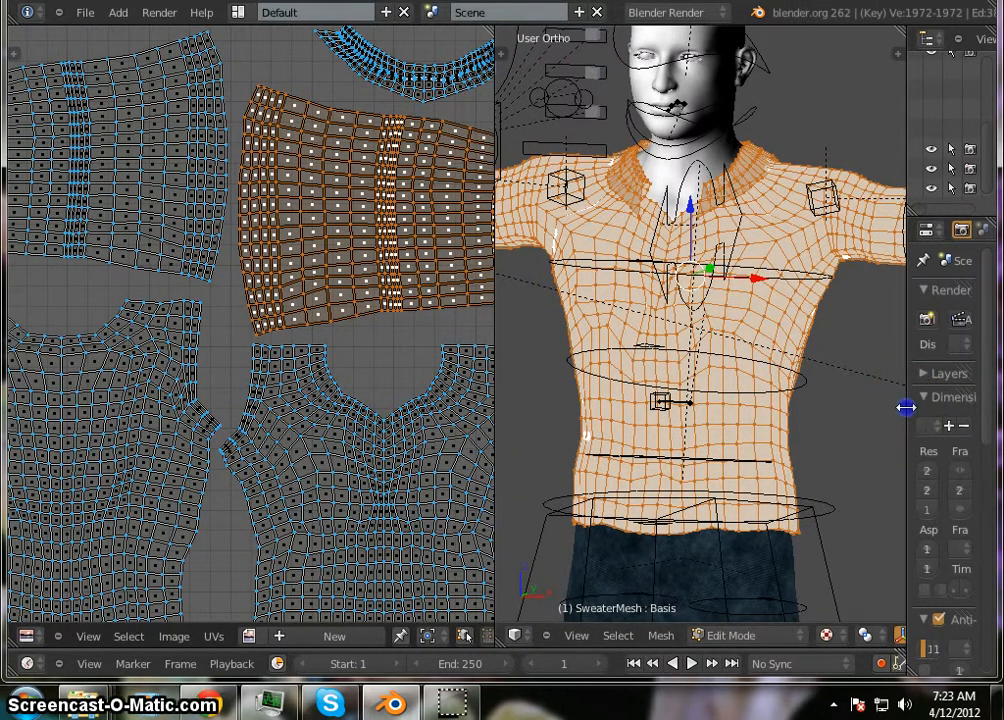
drag(905, 407, 829, 410)
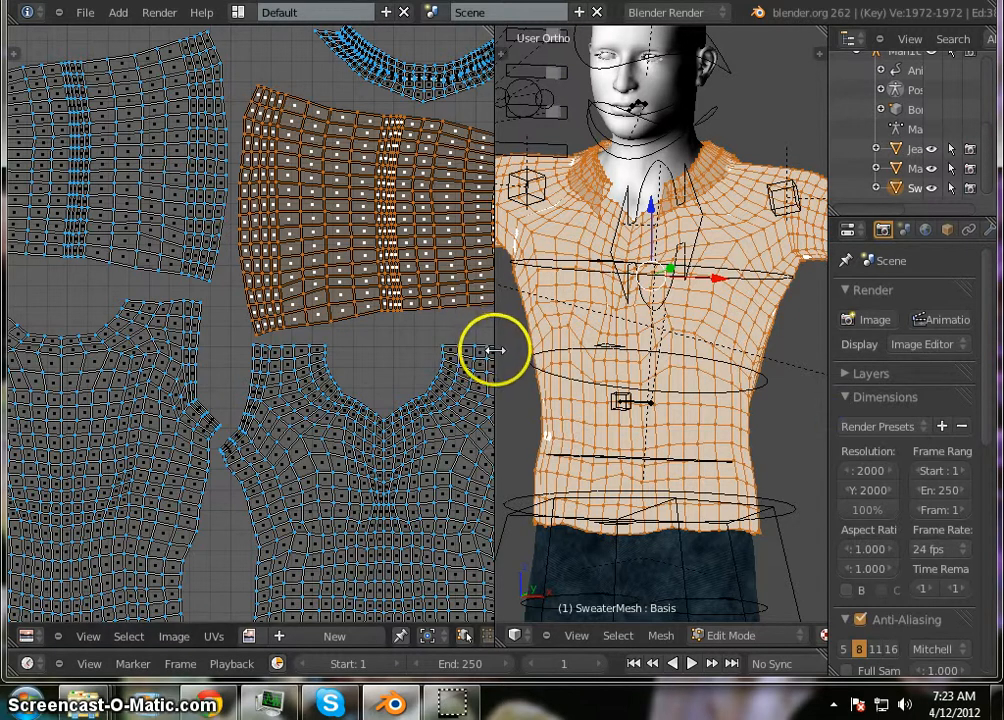
drag(493, 348, 697, 365)
Examine the orientation of the selected sleeve island against the torso islands in the sweater's UV layout
scroll(314, 291, down, 2)
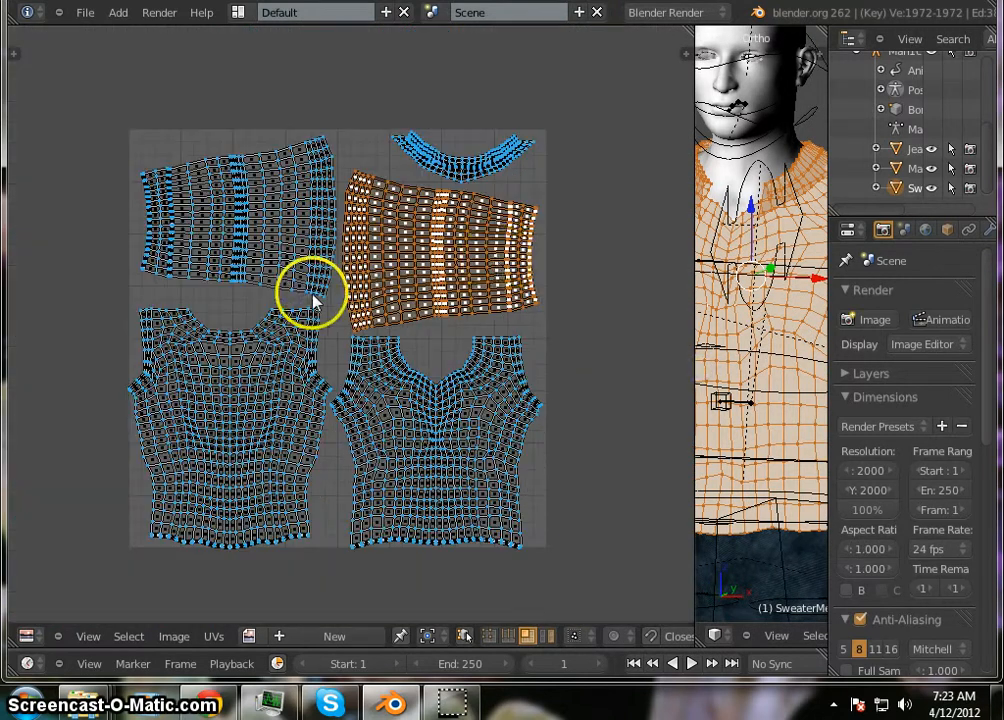
scroll(400, 250, up, 4)
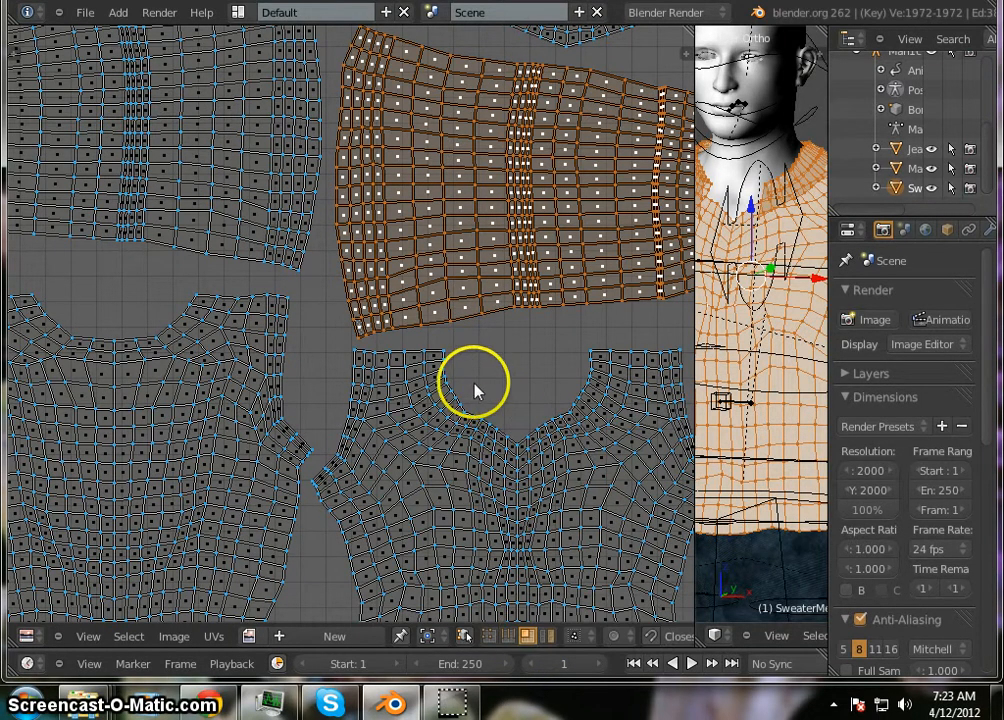
scroll(475, 388, down, 3)
scroll(459, 224, up, 5)
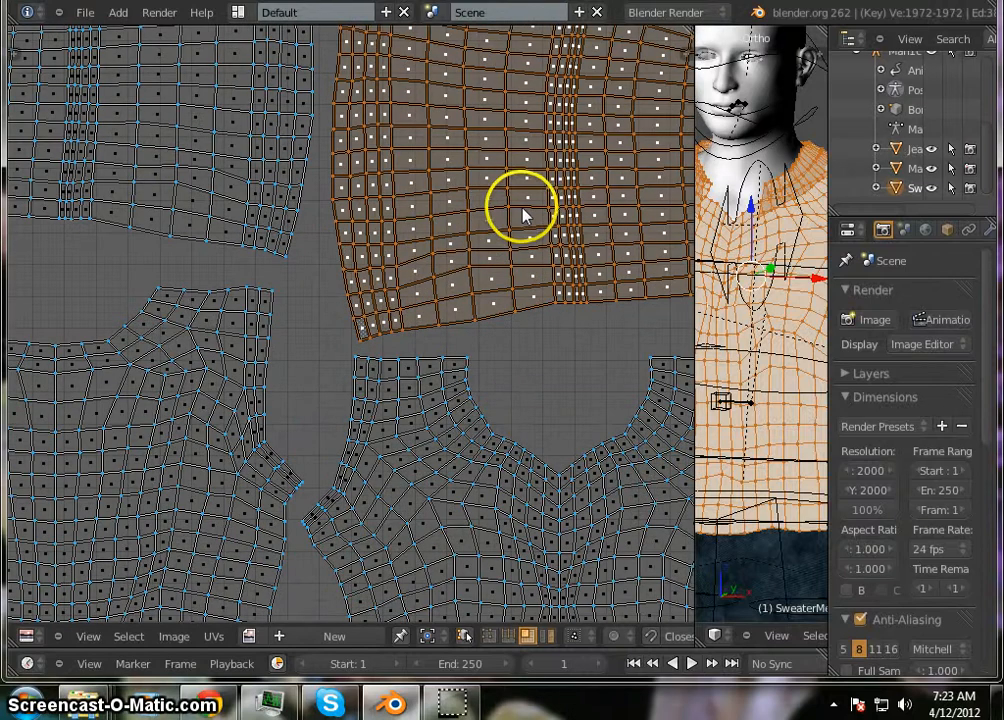
scroll(520, 212, down, 2)
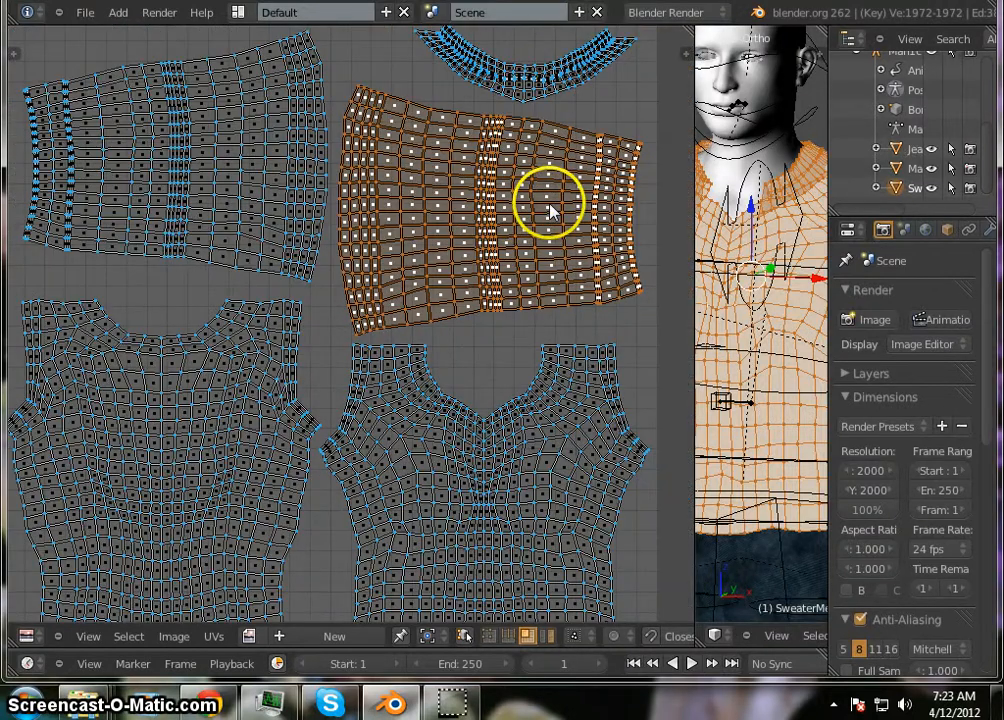
scroll(553, 152, down, 2)
scroll(548, 178, up, 4)
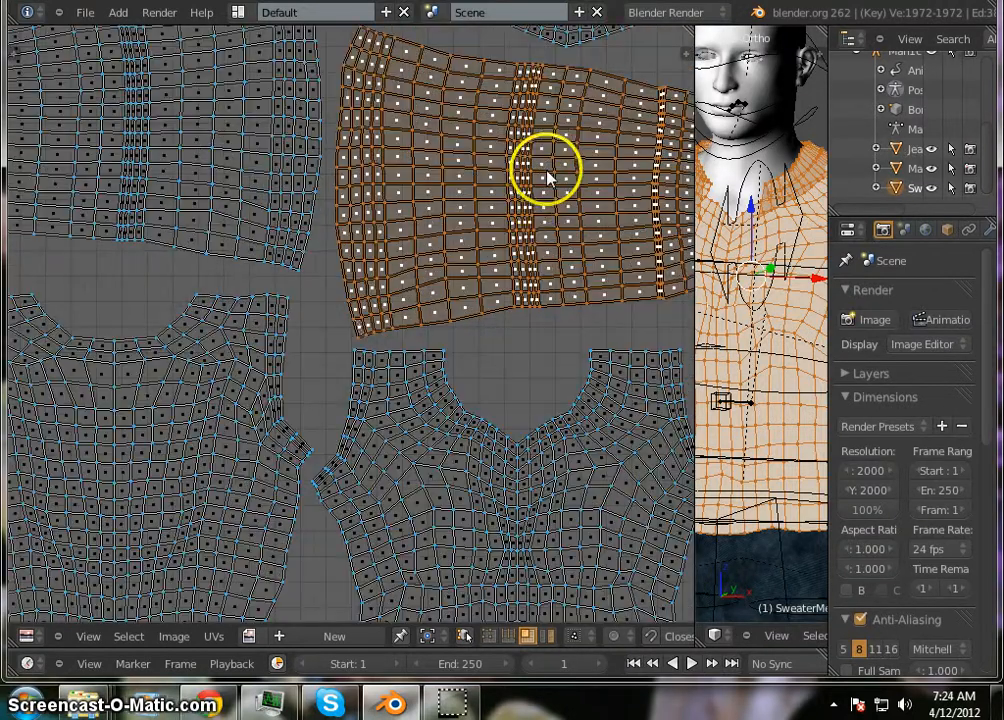
scroll(538, 173, down, 3)
scroll(533, 202, up, 1)
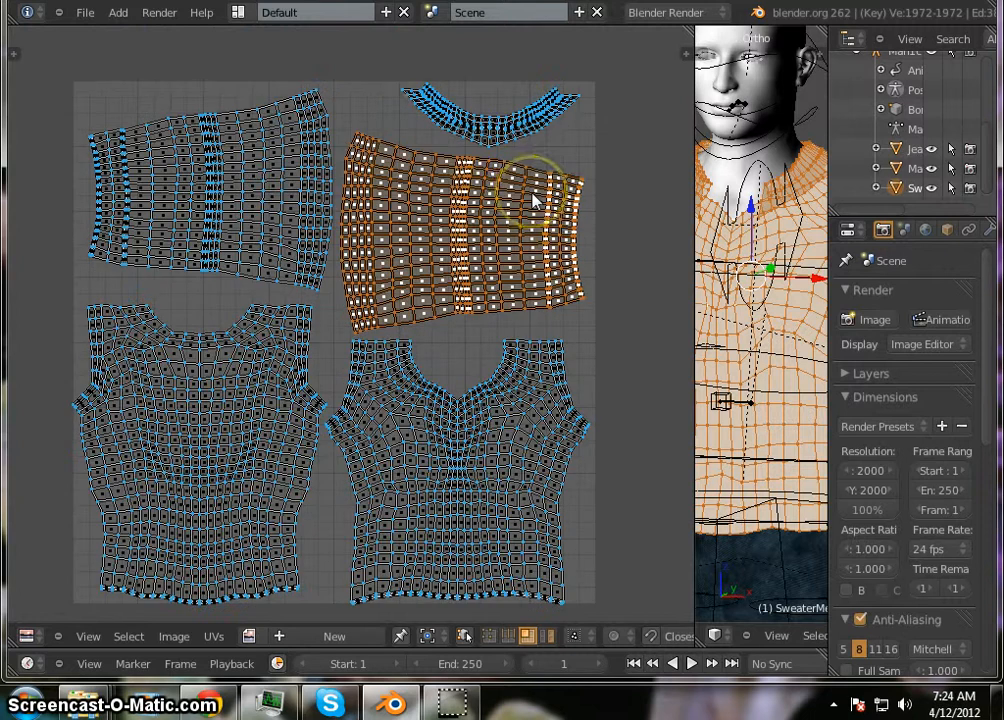
scroll(533, 202, up, 1)
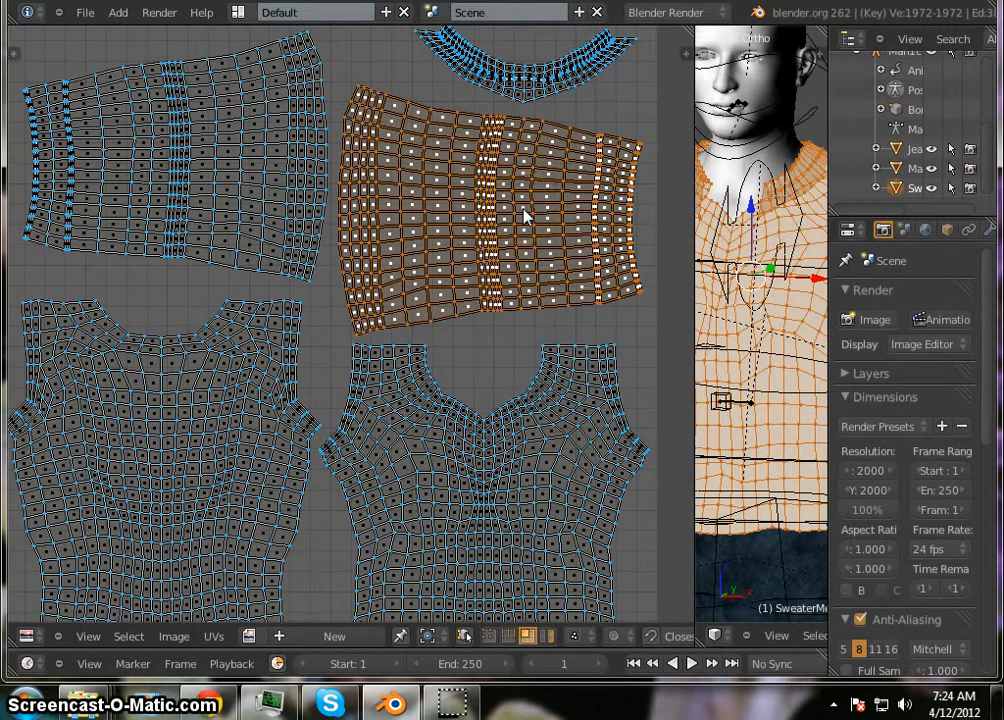
scroll(414, 197, down, 1)
scroll(385, 170, up, 1)
scroll(388, 179, down, 2)
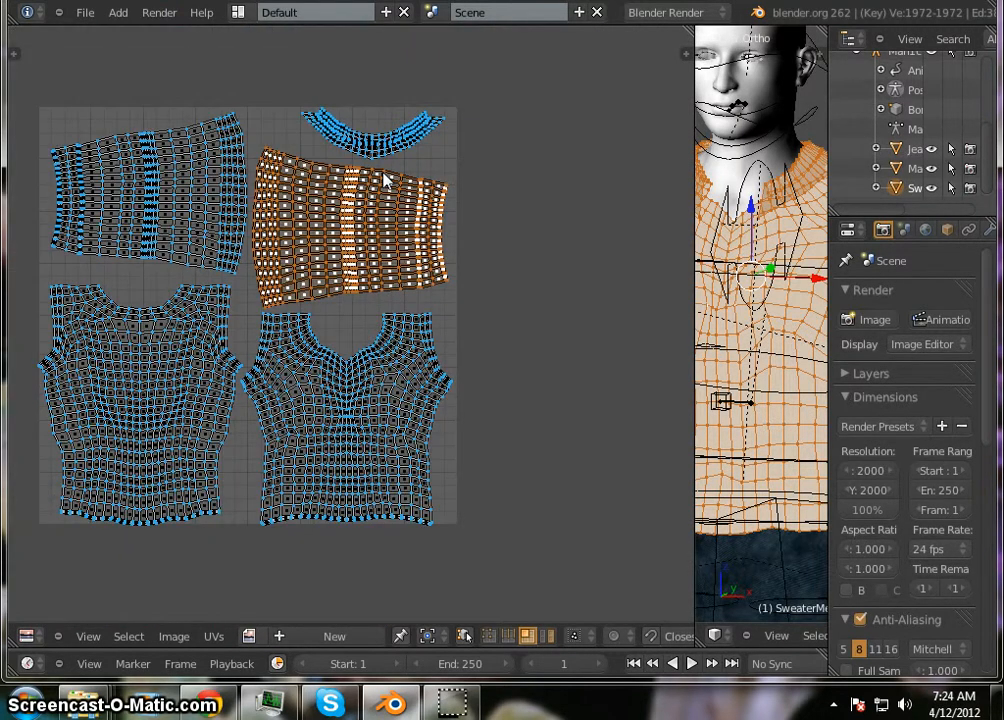
scroll(395, 198, up, 1)
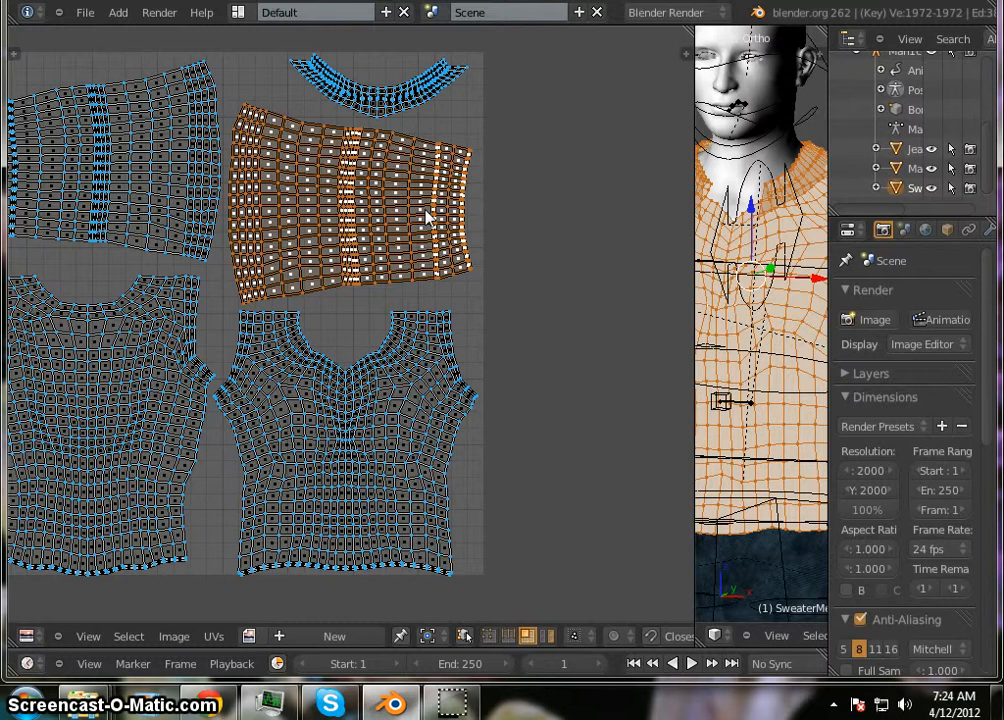
Rotate the selected sleeve UV island by 90 degrees and move it clear of the collar and front torso islands
key(r)
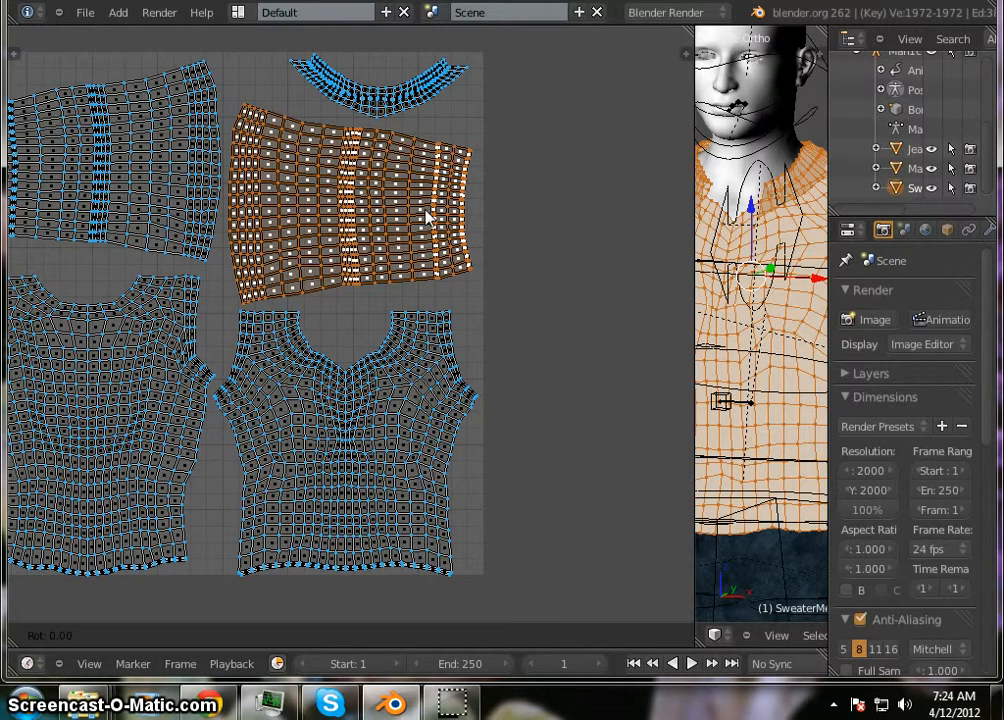
text(90)
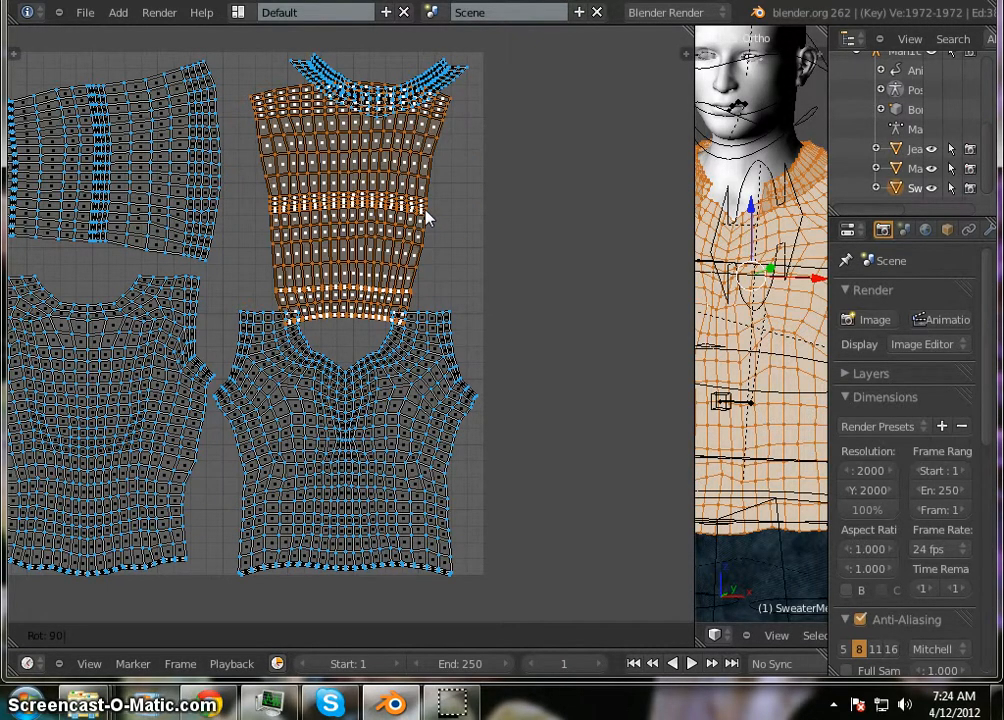
click(431, 210)
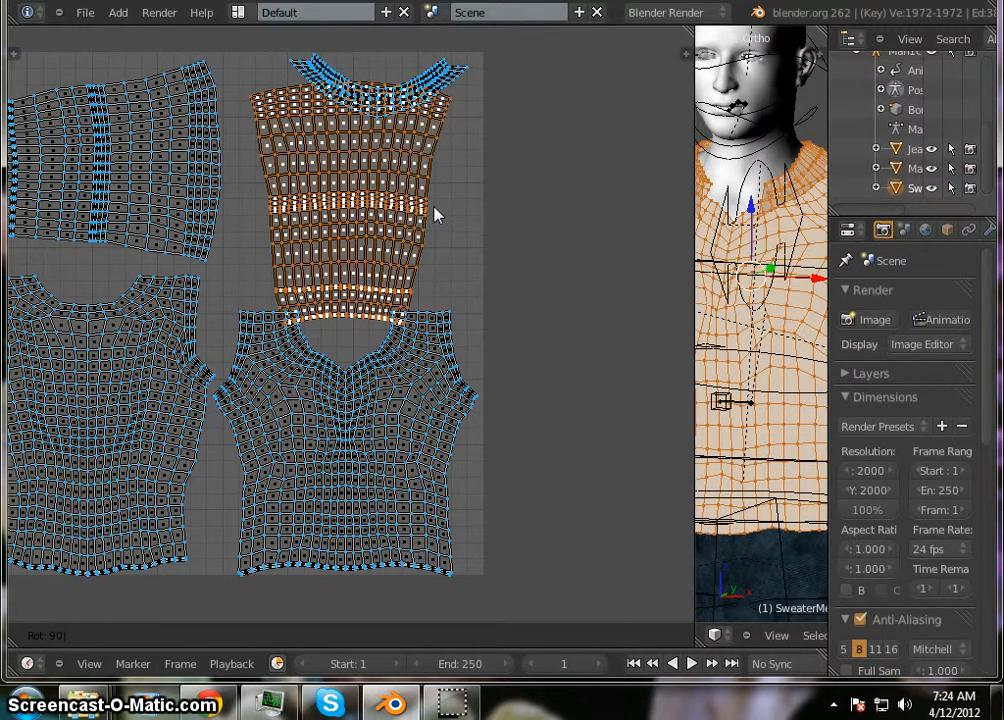
click(434, 213)
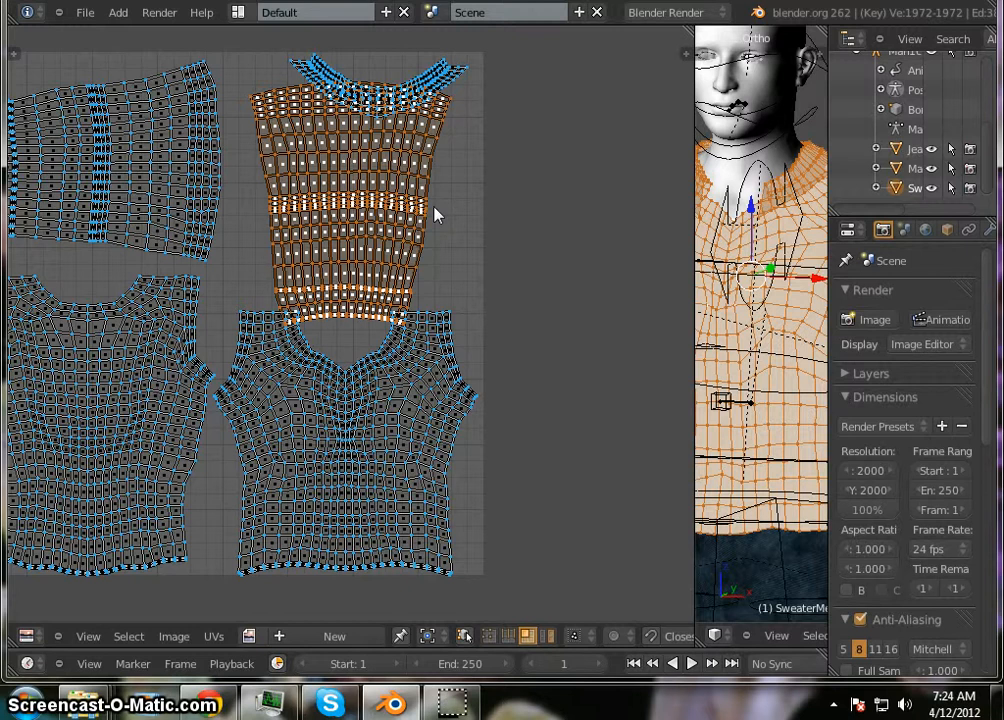
right_drag(435, 213, 627, 243)
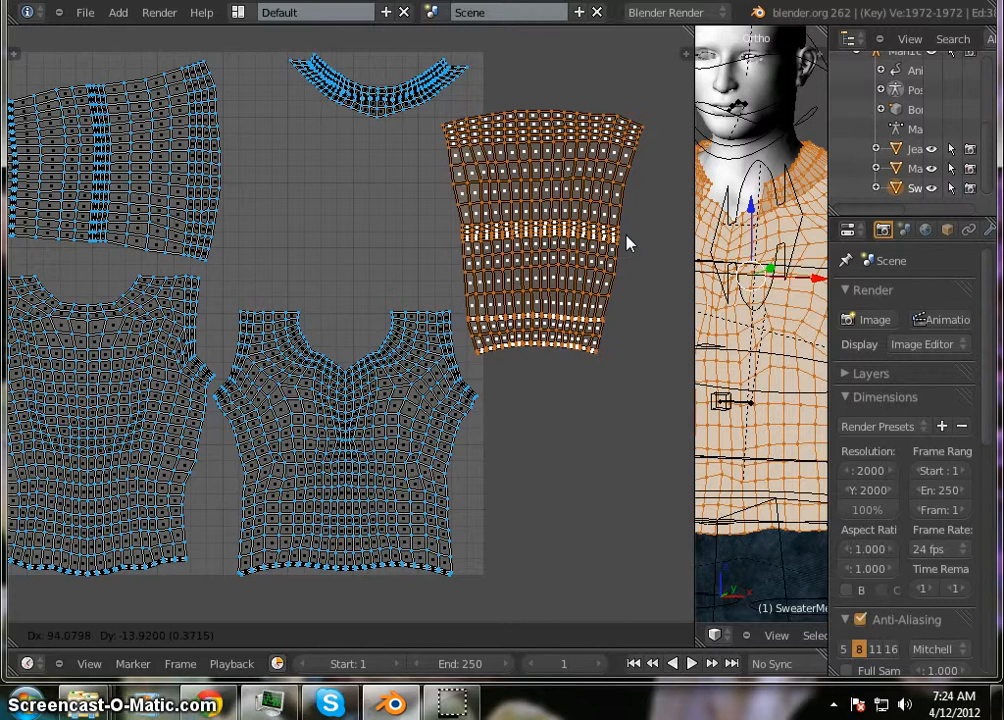
click(627, 236)
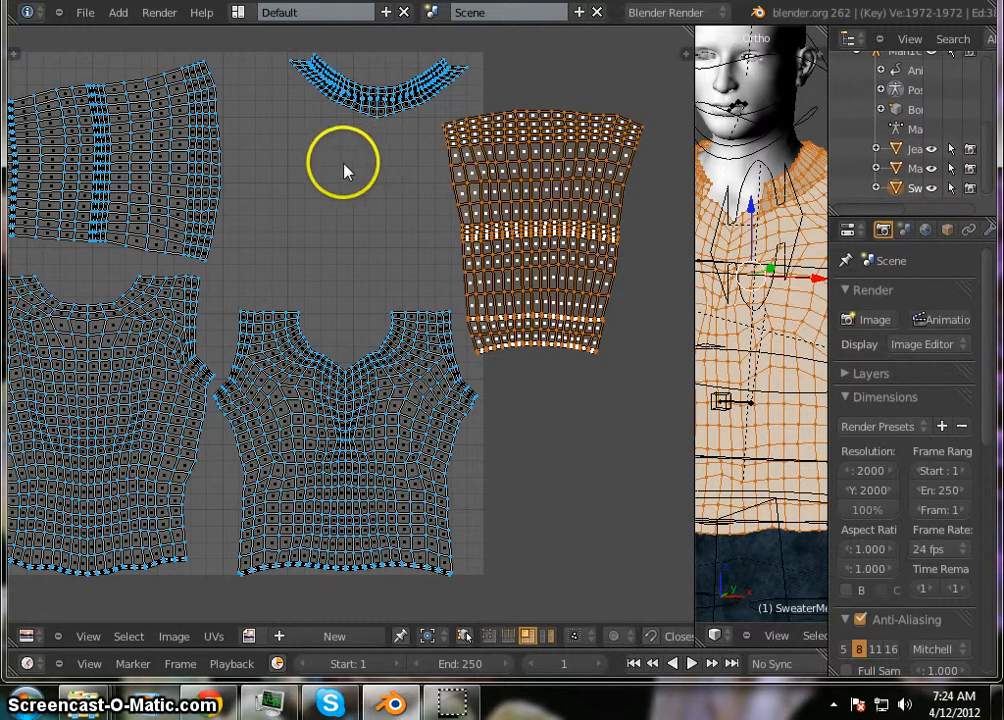
Select the other sleeve island's faces three columns deep along its wide end, from the lower corner to about mid-height
middle_drag(288, 182, 418, 197)
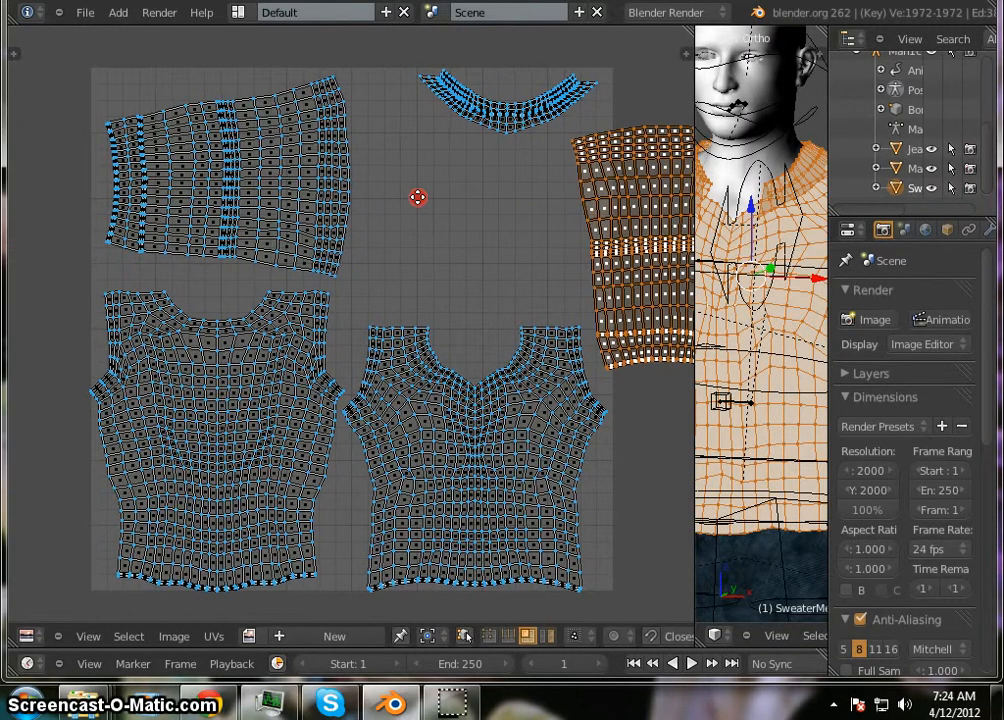
right_click(334, 270)
scroll(303, 242, up, 5)
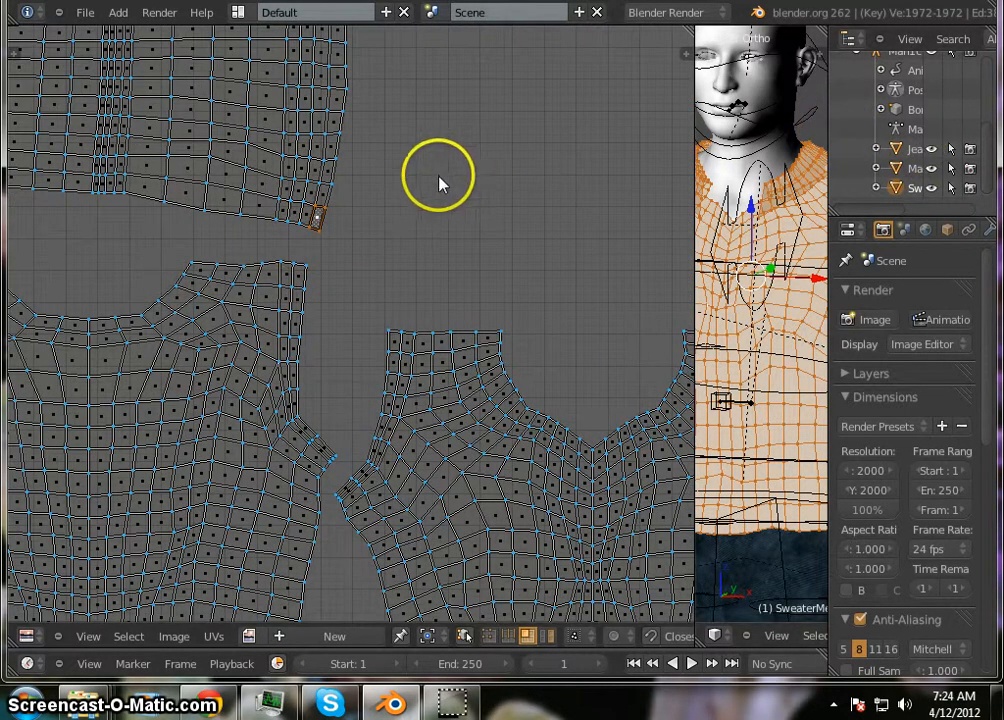
middle_drag(421, 186, 478, 238)
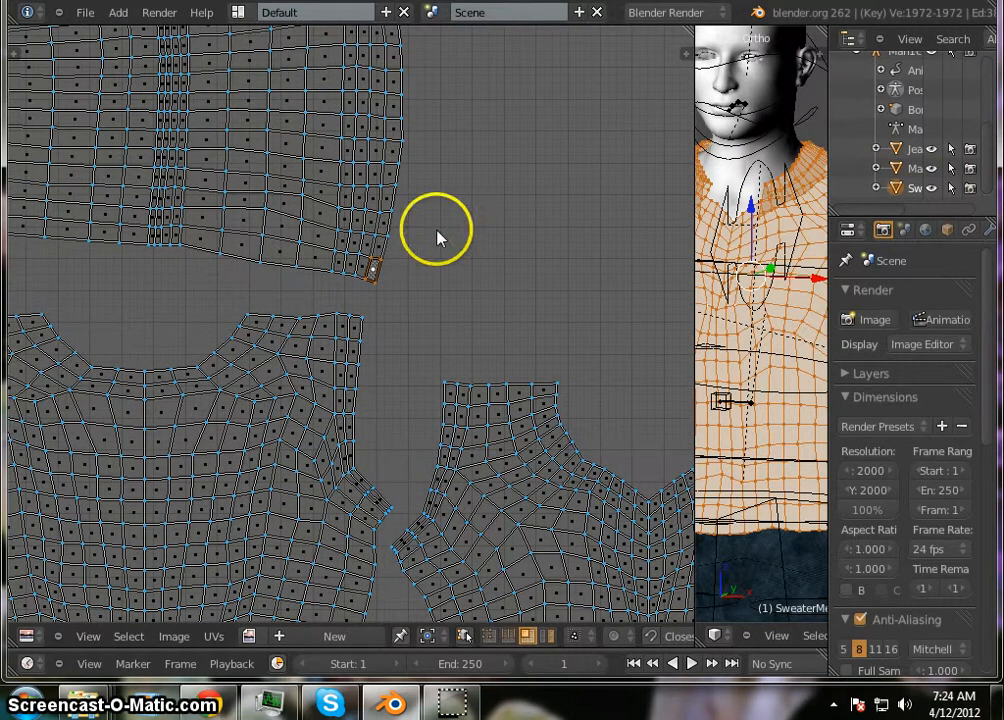
click(384, 216)
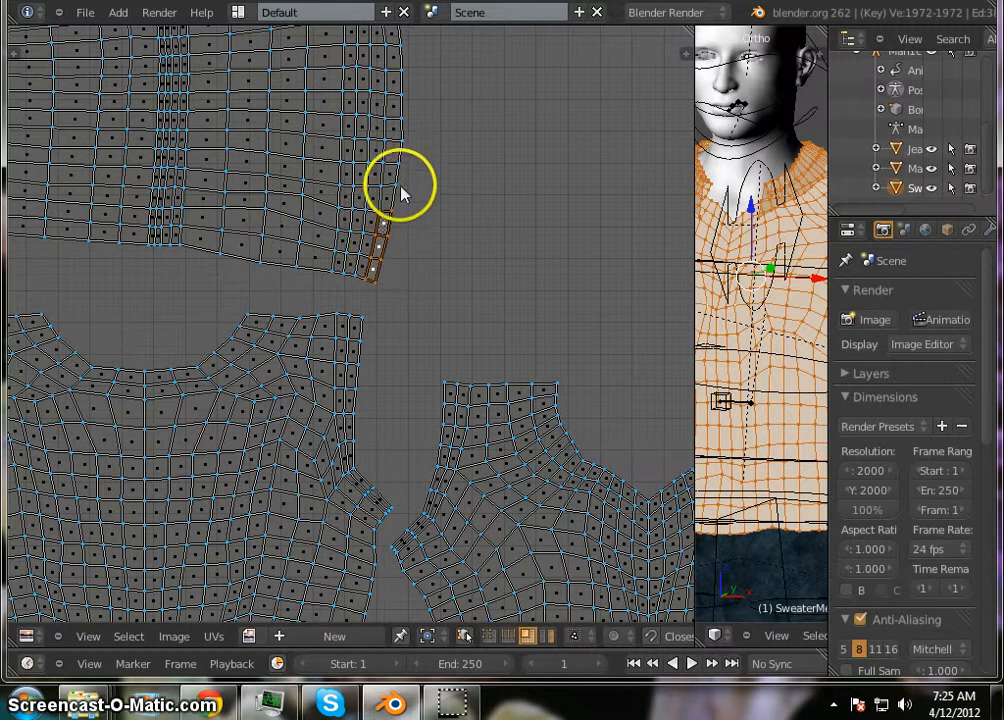
shift+right_click(352, 268)
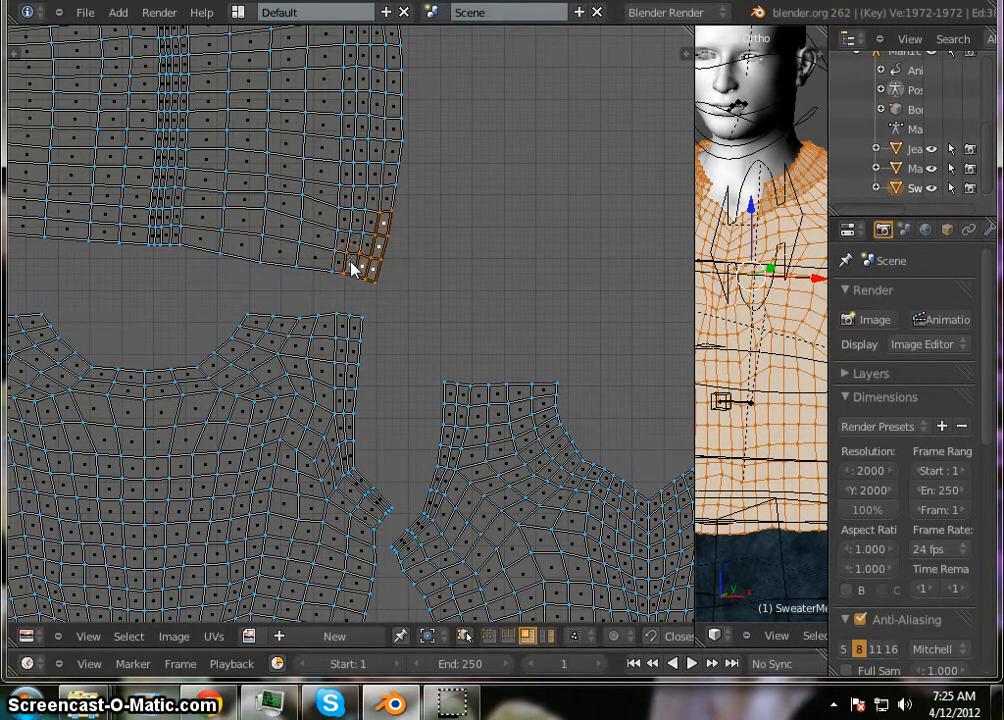
click(354, 266)
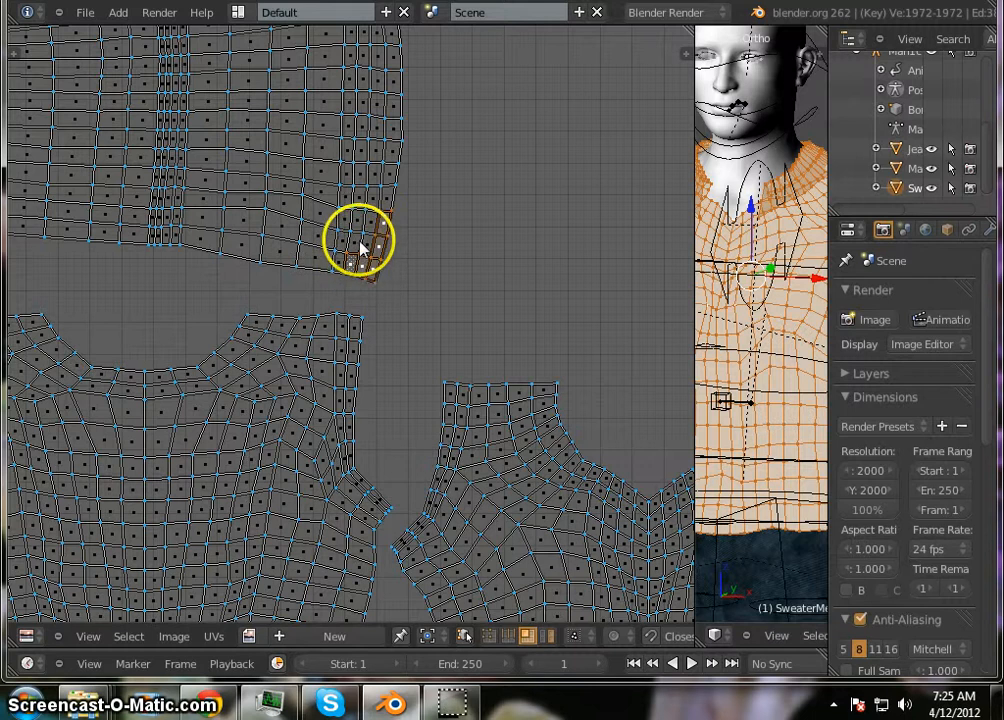
click(361, 228)
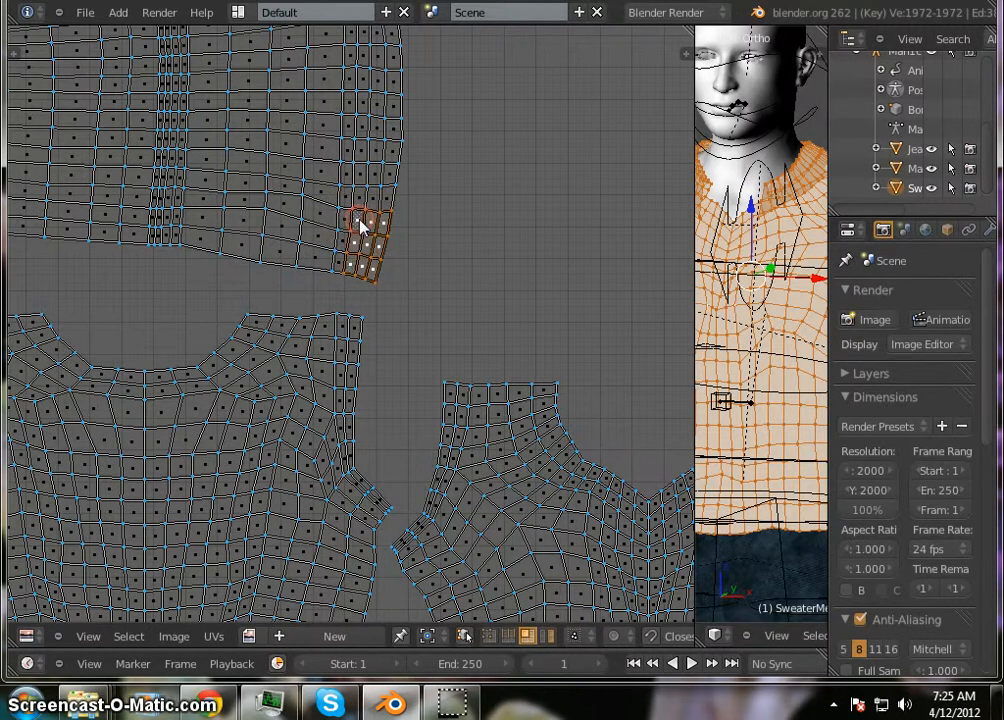
shift+right_click(360, 174)
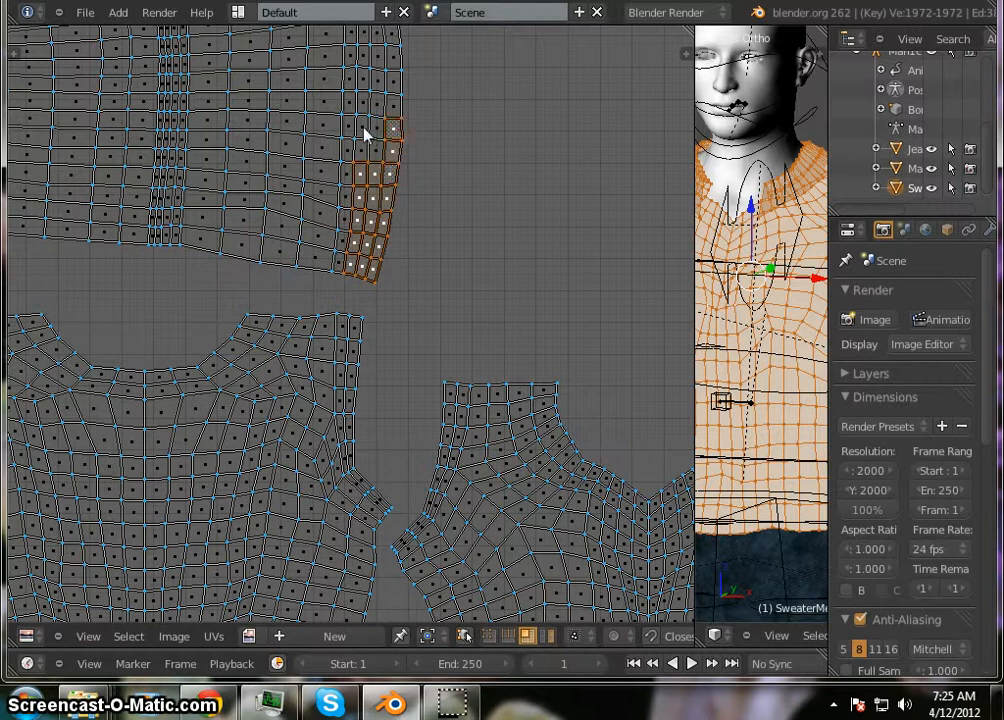
shift+right_click(393, 82)
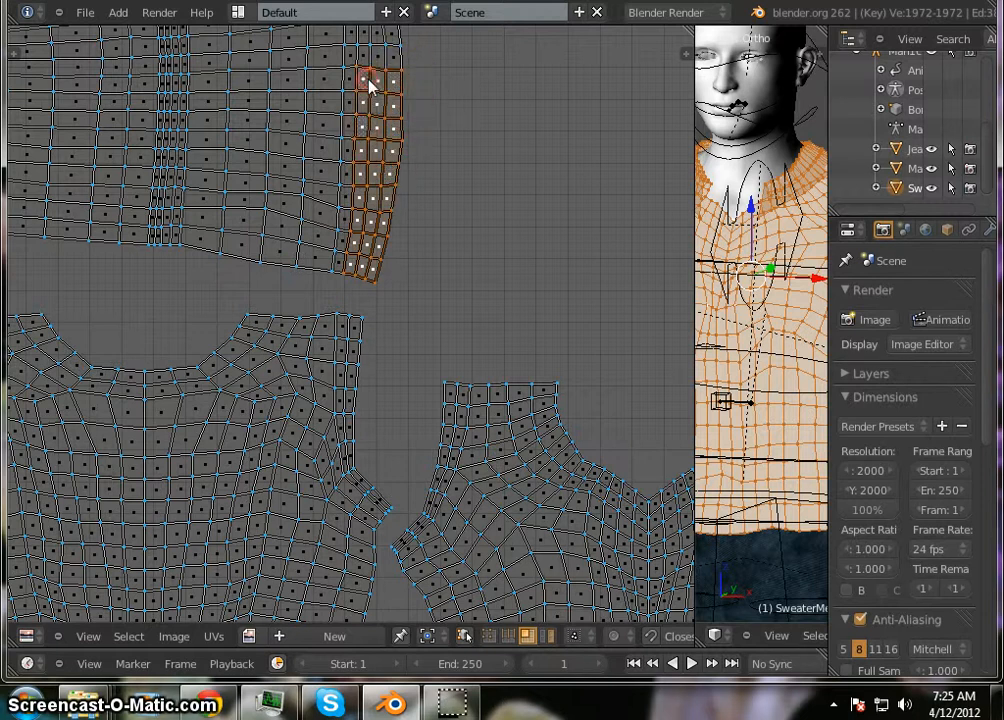
Extend the three-column face selection along the sleeve island's wide end up to its upper corner
middle_drag(455, 83, 604, 254)
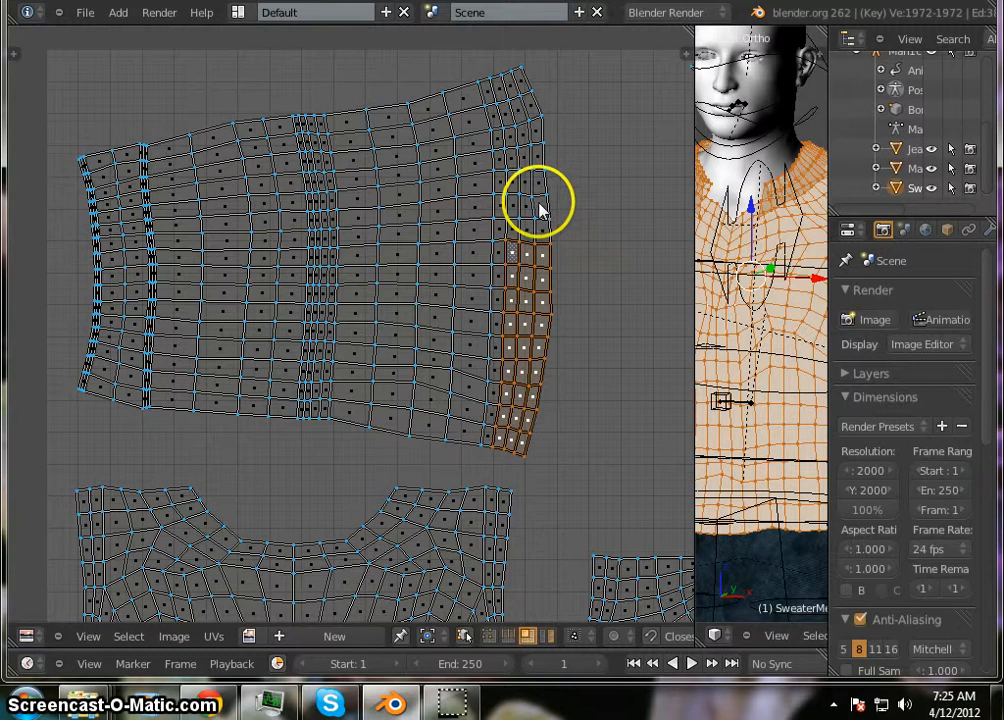
shift+right_click(540, 208)
shift+right_click(536, 158)
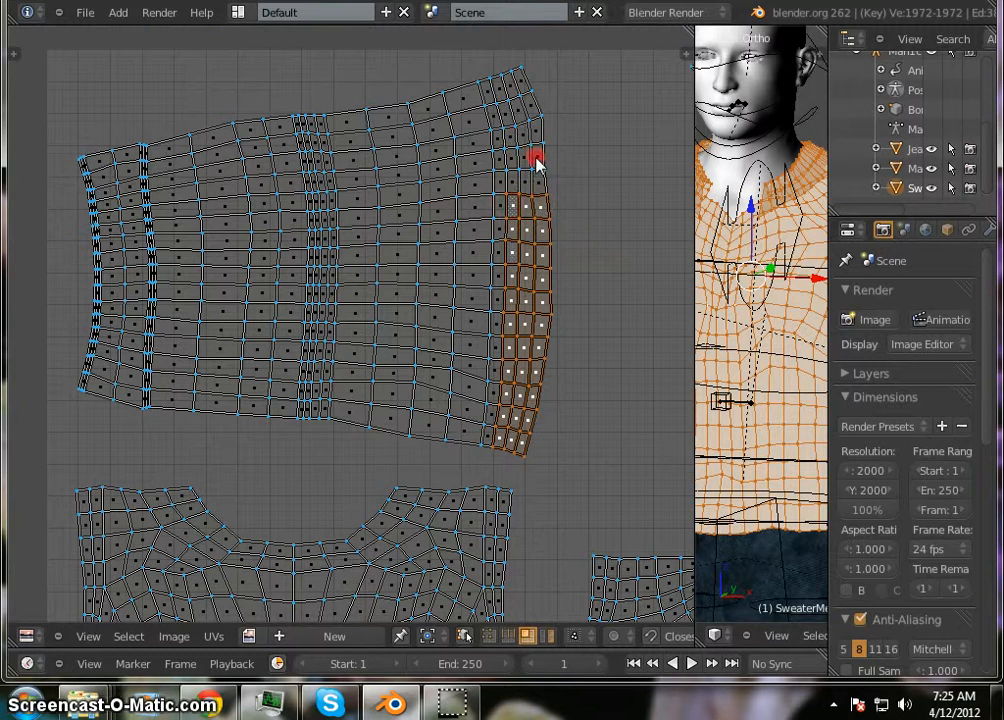
shift+right_click(514, 157)
shift+right_click(538, 101)
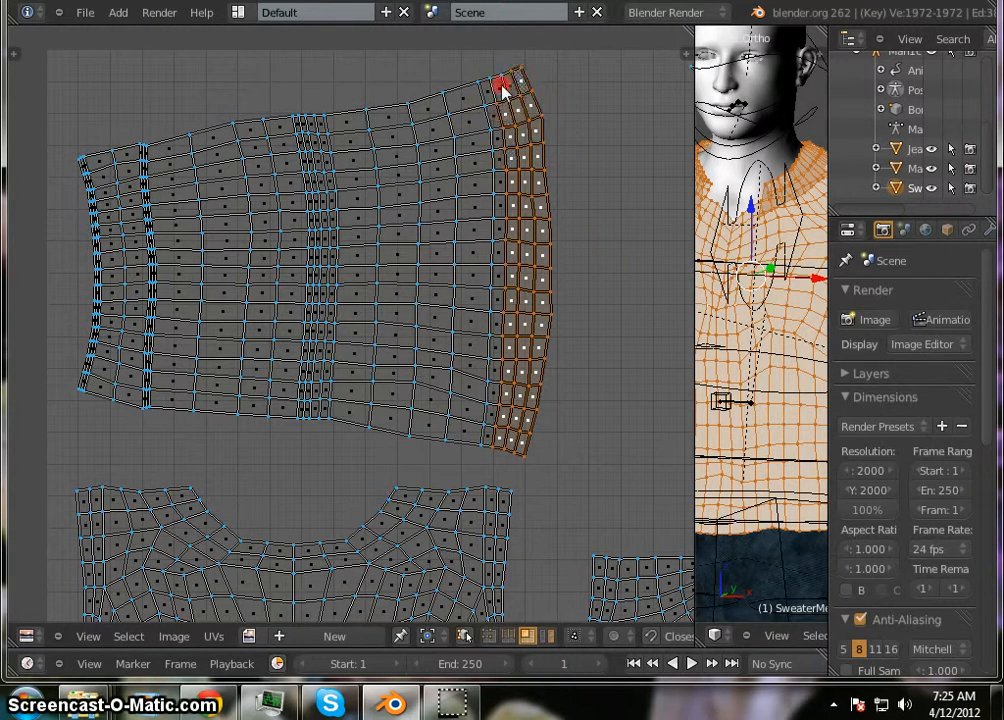
Add the fourth narrow column and the adjoining wide column of sleeve faces to the selection, from upper to lower edge
shift+right_click(473, 98)
shift+right_click(468, 129)
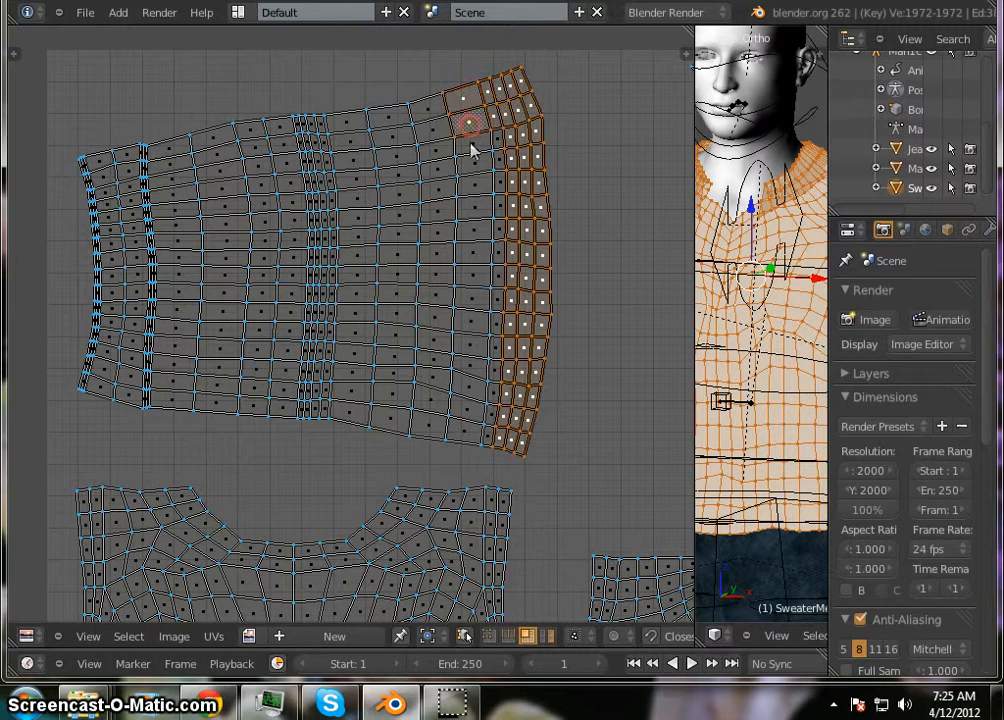
shift+right_click(467, 162)
shift+right_click(464, 216)
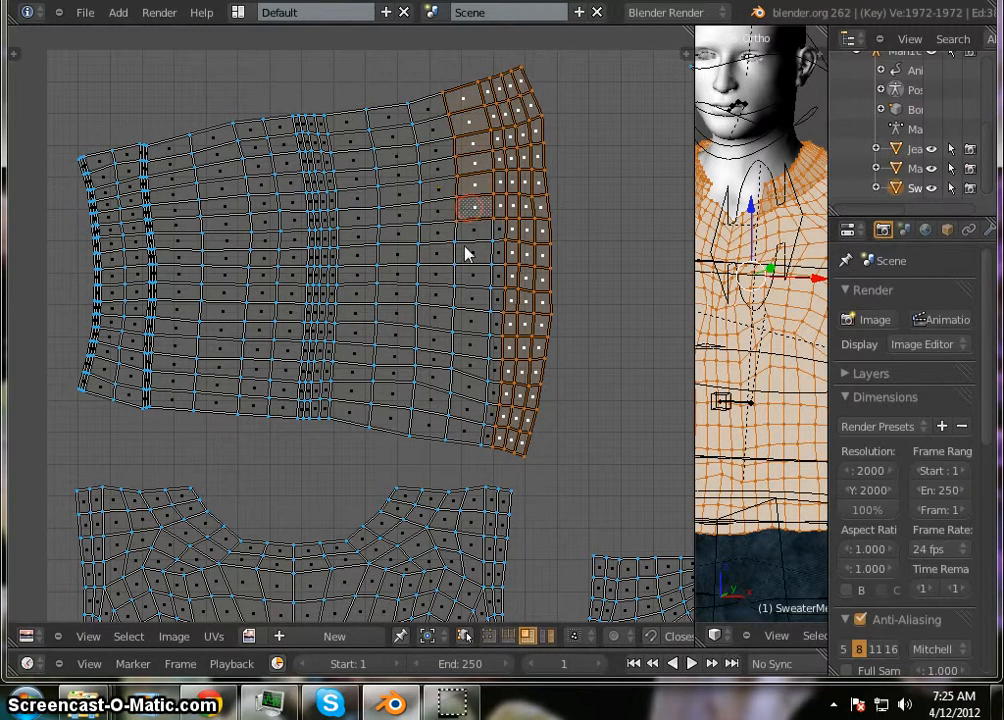
shift+right_click(464, 259)
shift+right_click(466, 296)
shift+right_click(466, 341)
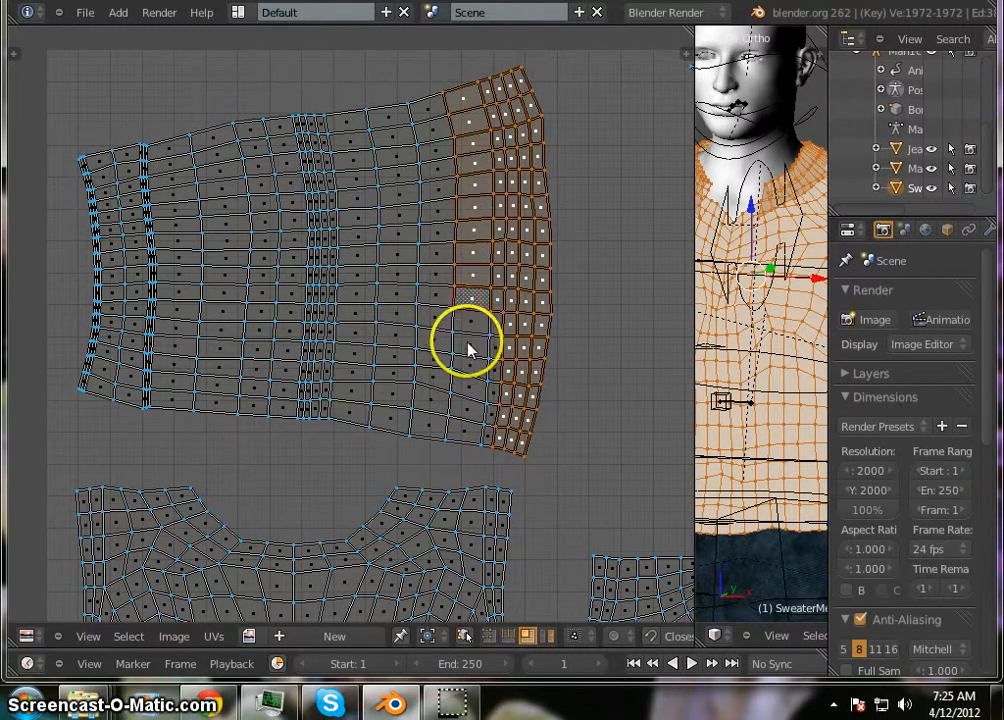
shift+right_click(467, 385)
shift+right_click(458, 433)
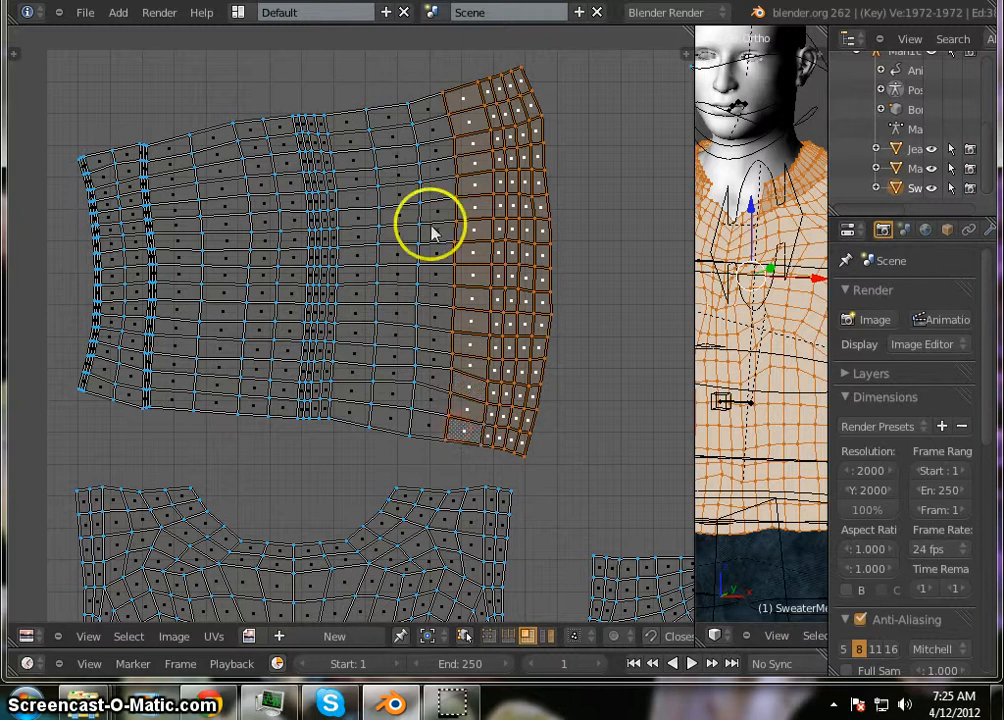
Add the next two wide columns of sleeve faces to the selection, working from the upper to the lower edge
shift+right_click(396, 112)
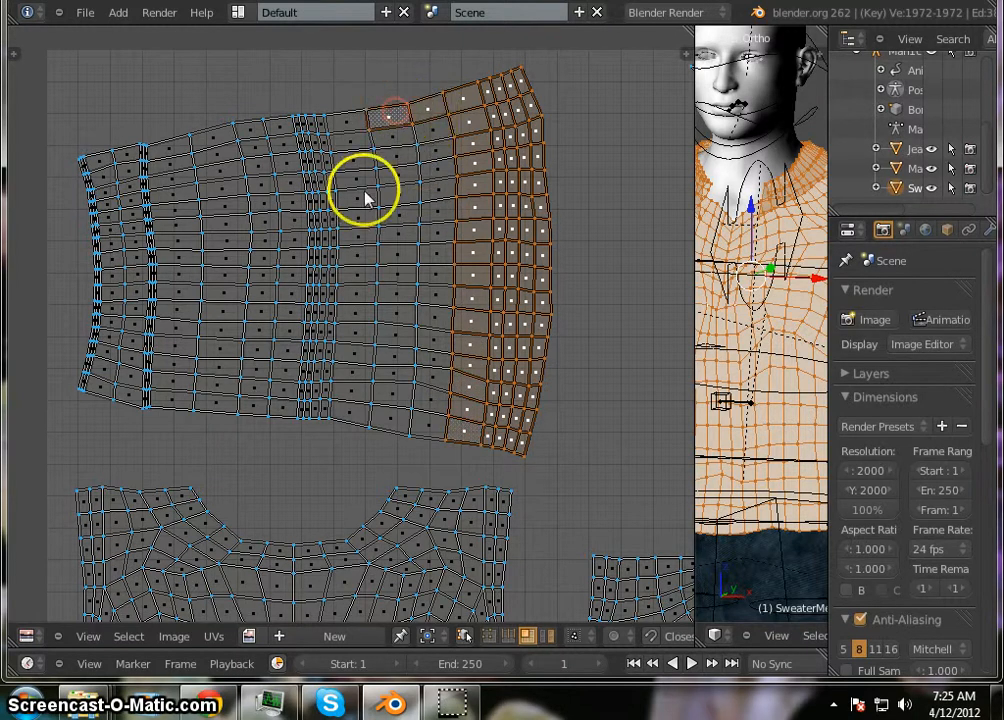
shift+right_click(396, 154)
shift+right_click(394, 193)
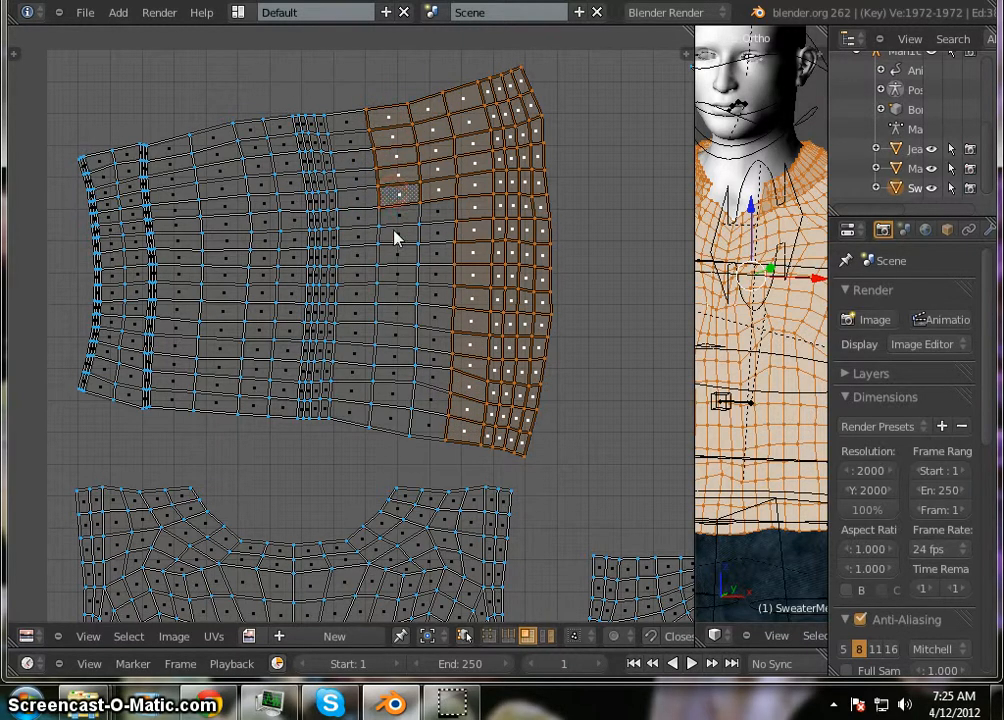
shift+right_click(395, 234)
shift+right_click(393, 275)
shift+right_click(393, 312)
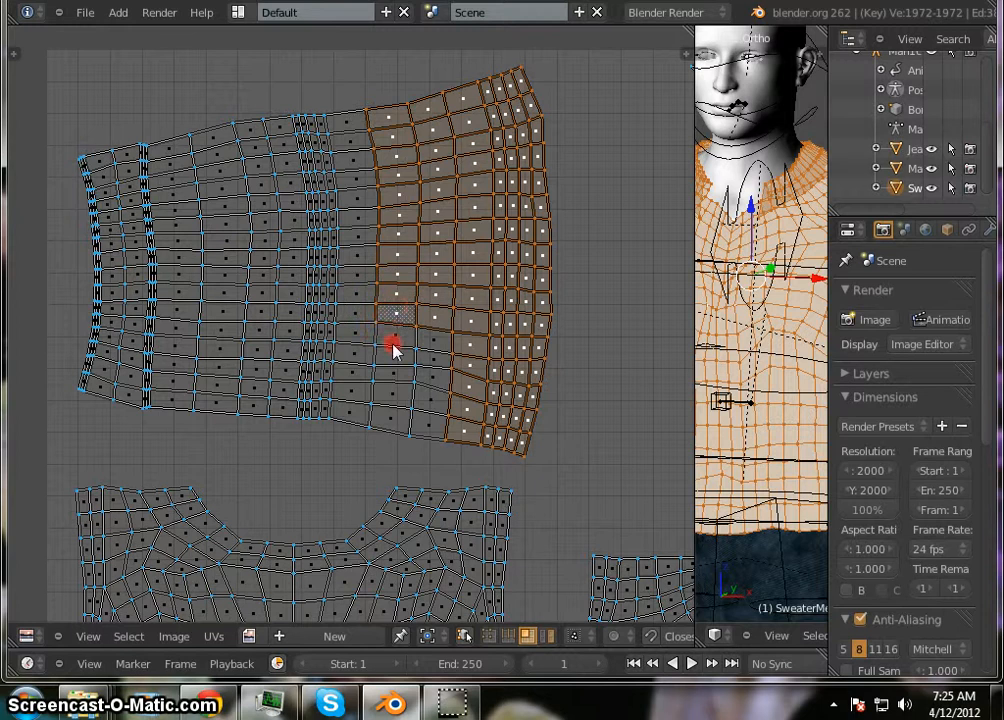
shift+right_click(393, 345)
shift+right_click(392, 366)
shift+right_click(384, 403)
shift+right_click(378, 412)
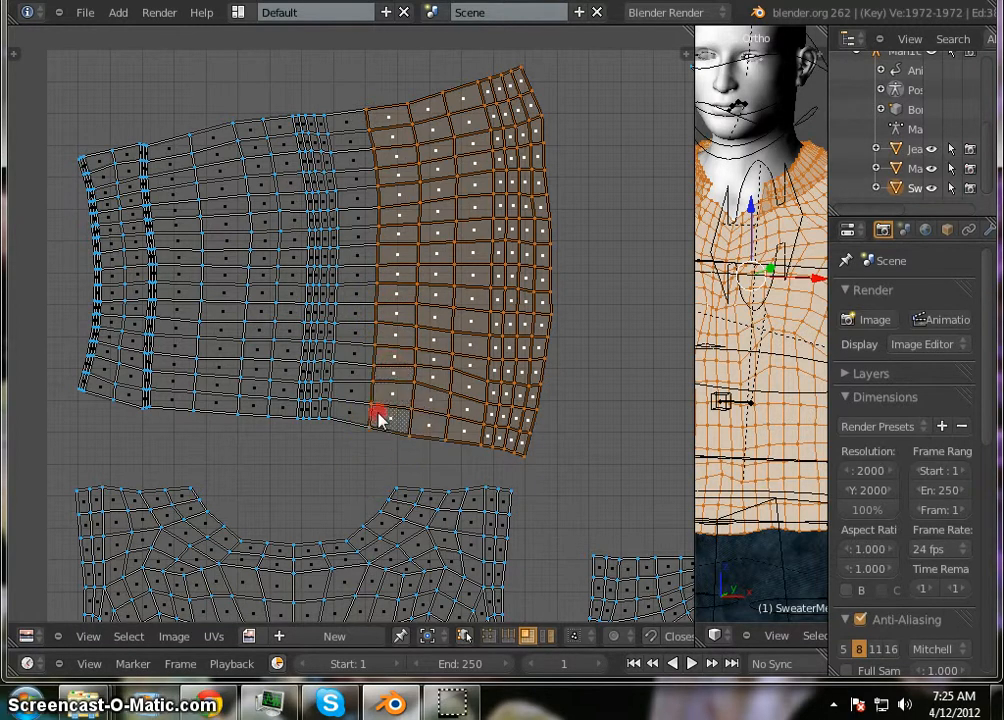
Add the last wide column before the sleeve's dense middle band, plus the band's nearest narrow column, to the selection
shift+right_click(321, 128)
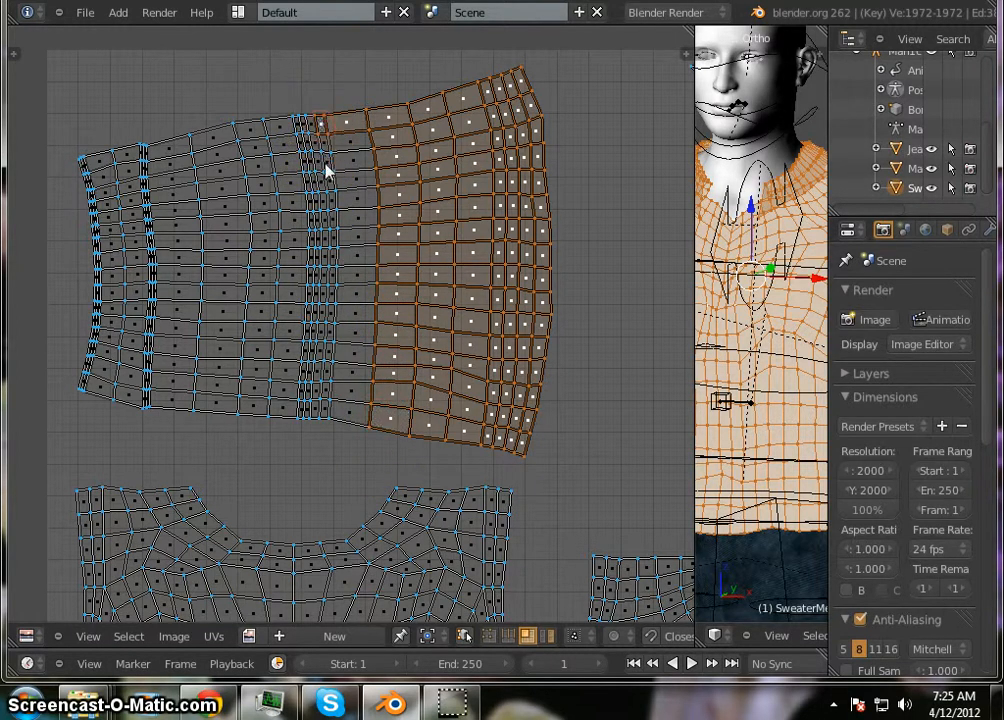
shift+right_click(325, 164)
shift+right_click(325, 199)
shift+right_click(335, 204)
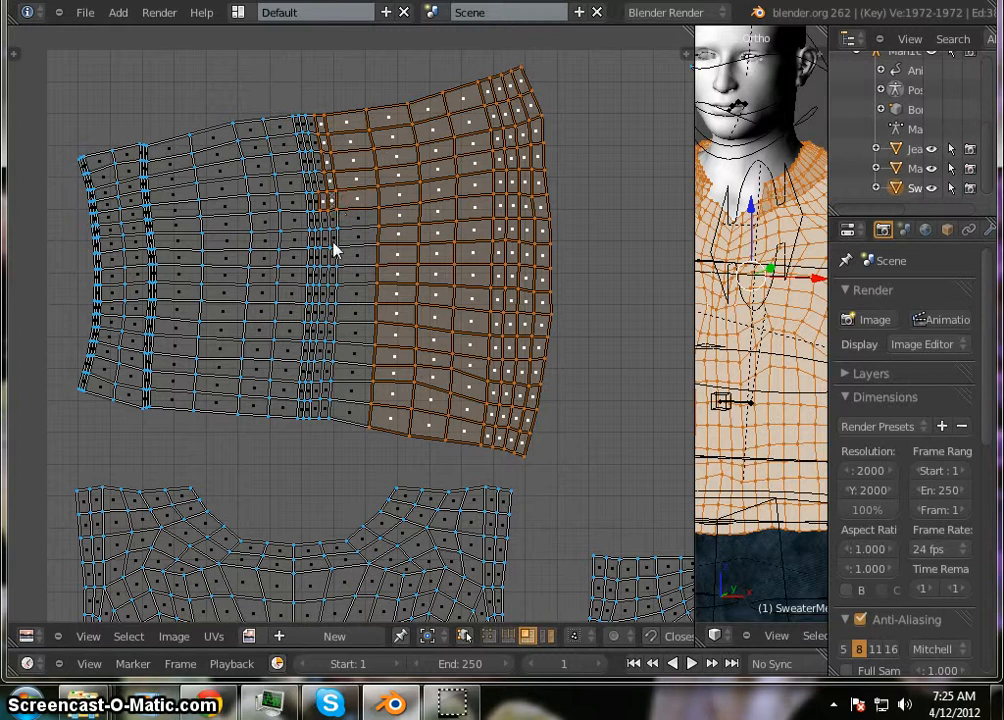
shift+right_click(331, 243)
shift+right_click(333, 273)
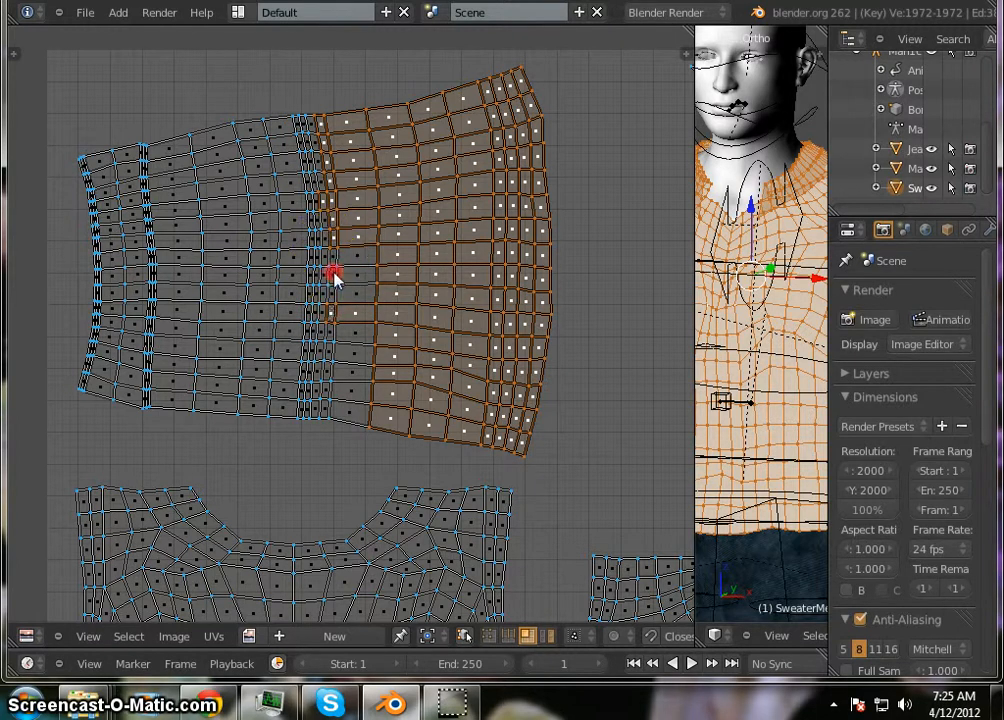
shift+right_click(331, 350)
shift+right_click(328, 375)
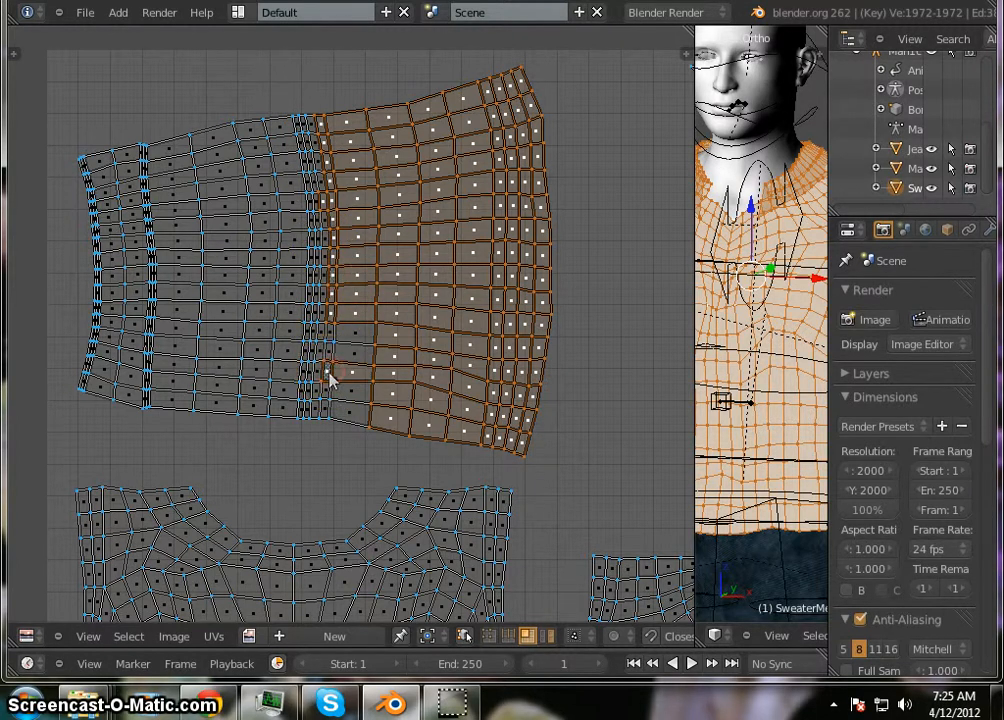
shift+right_click(328, 355)
shift+right_click(326, 411)
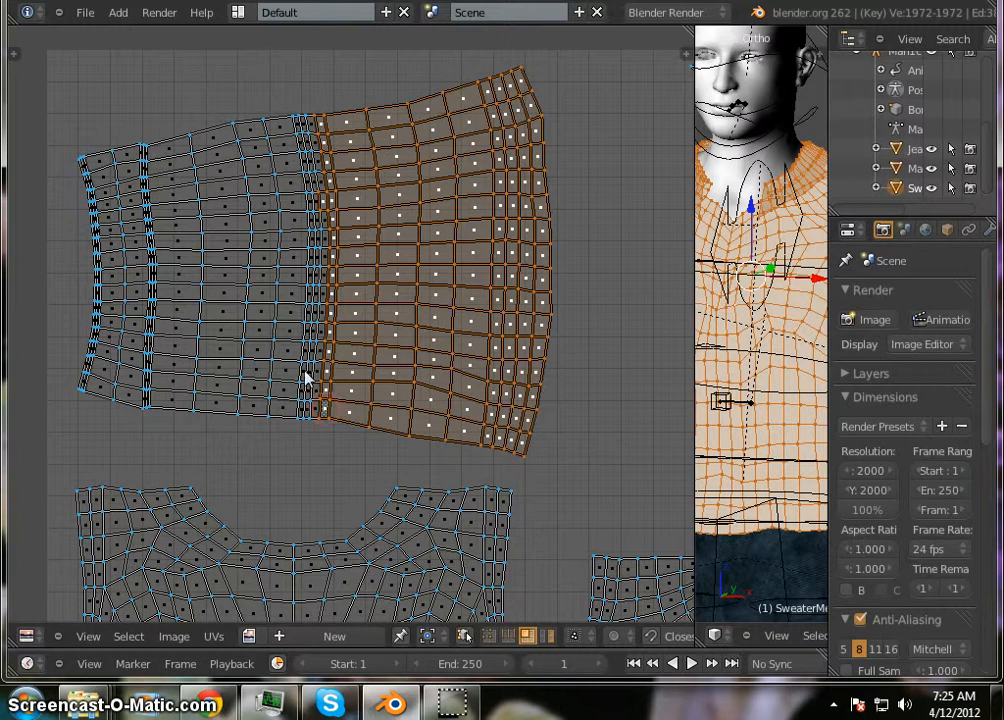
Add the face column on the cuff side of the dense middle band to the selection, from lower to upper edge
shift+right_click(281, 408)
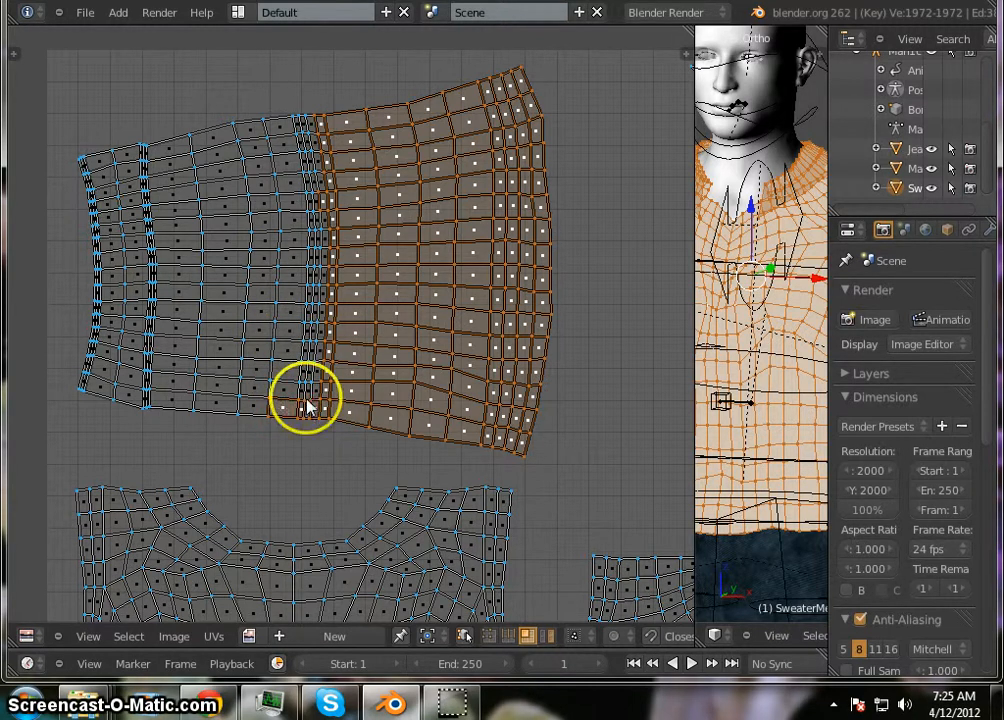
shift+right_click(288, 369)
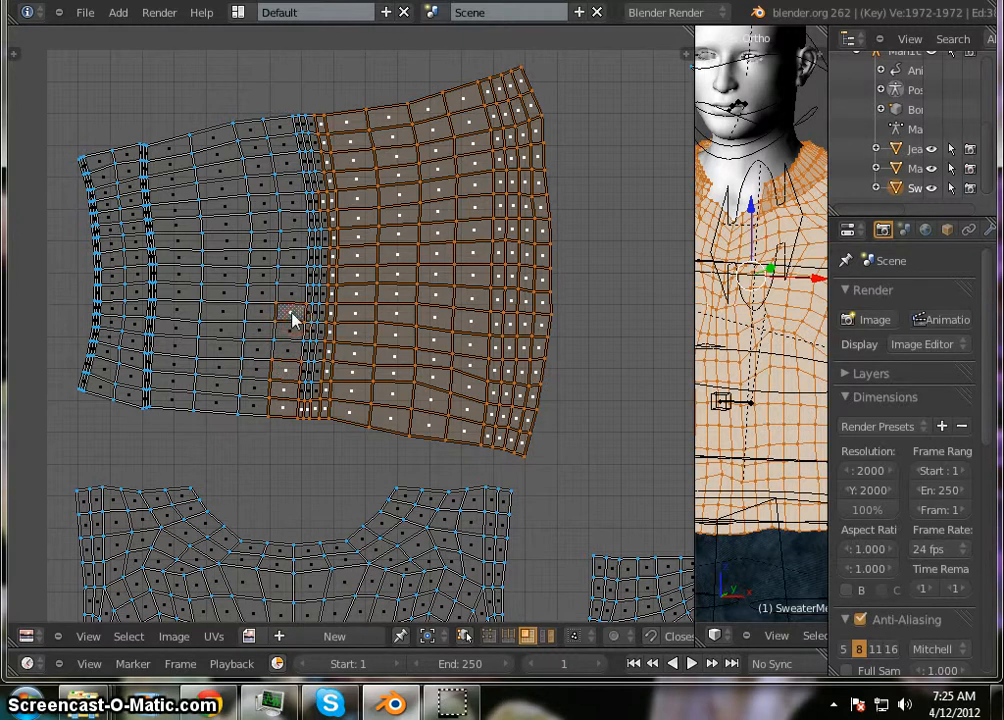
shift+right_click(303, 241)
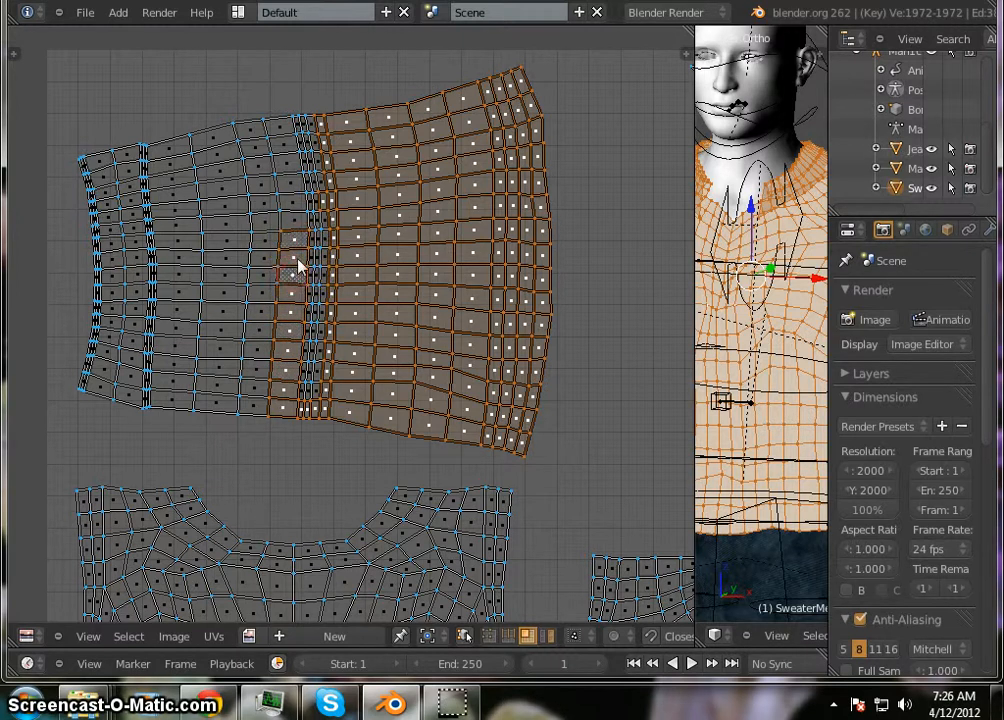
shift+right_click(293, 205)
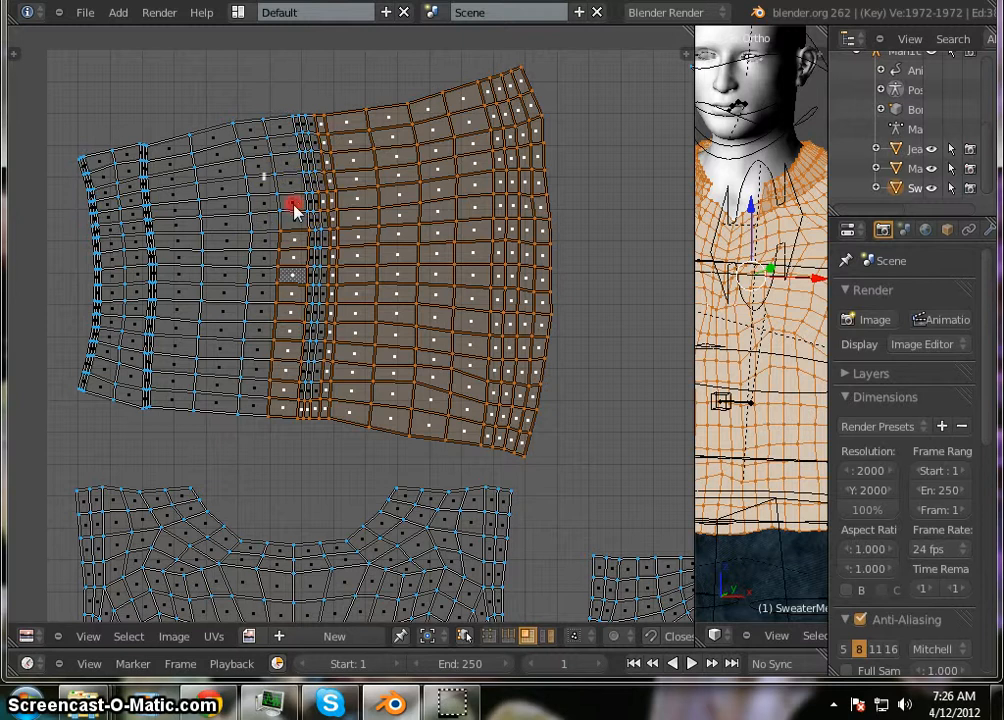
shift+right_click(293, 166)
shift+right_click(285, 125)
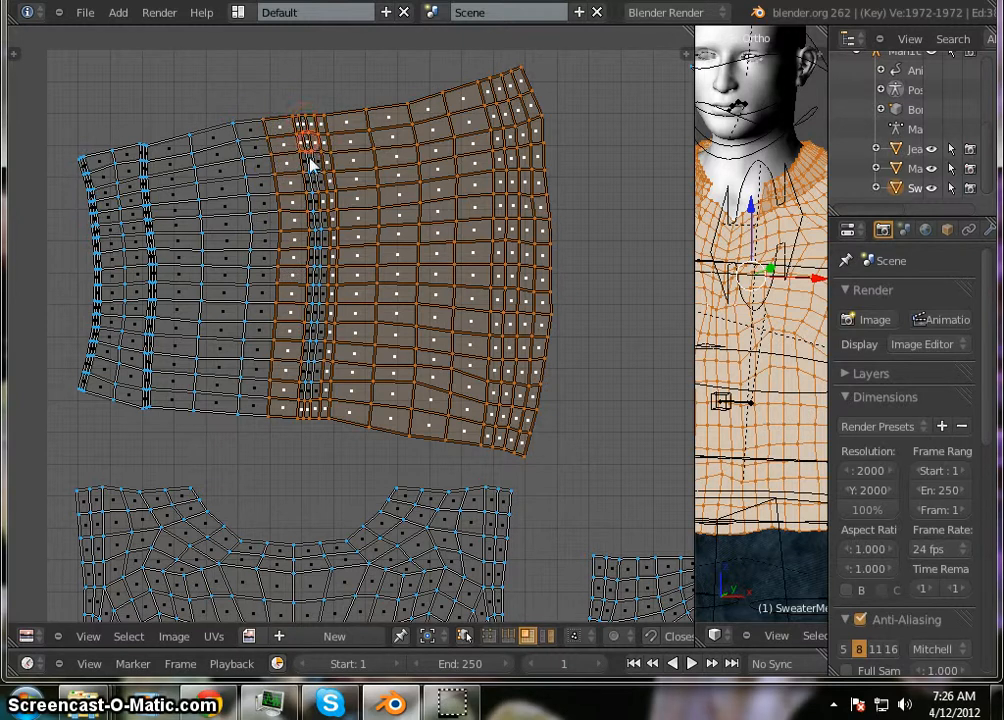
Fill in the unselected narrow faces inside the sleeve's dense middle band down to the lower edge
shift+right_click(316, 204)
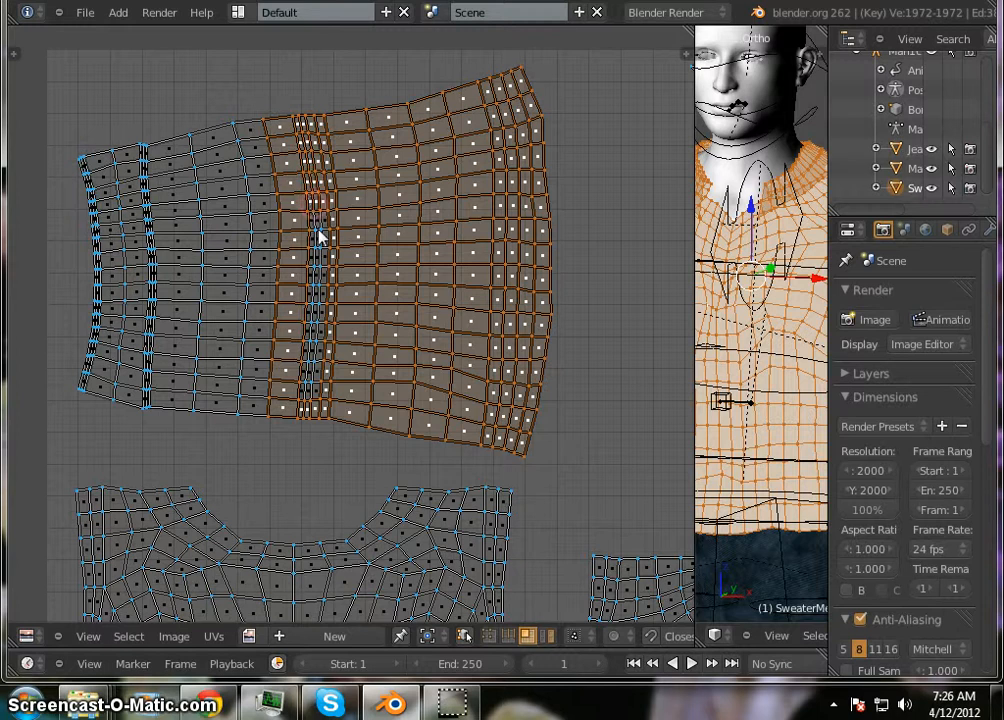
shift+right_click(318, 229)
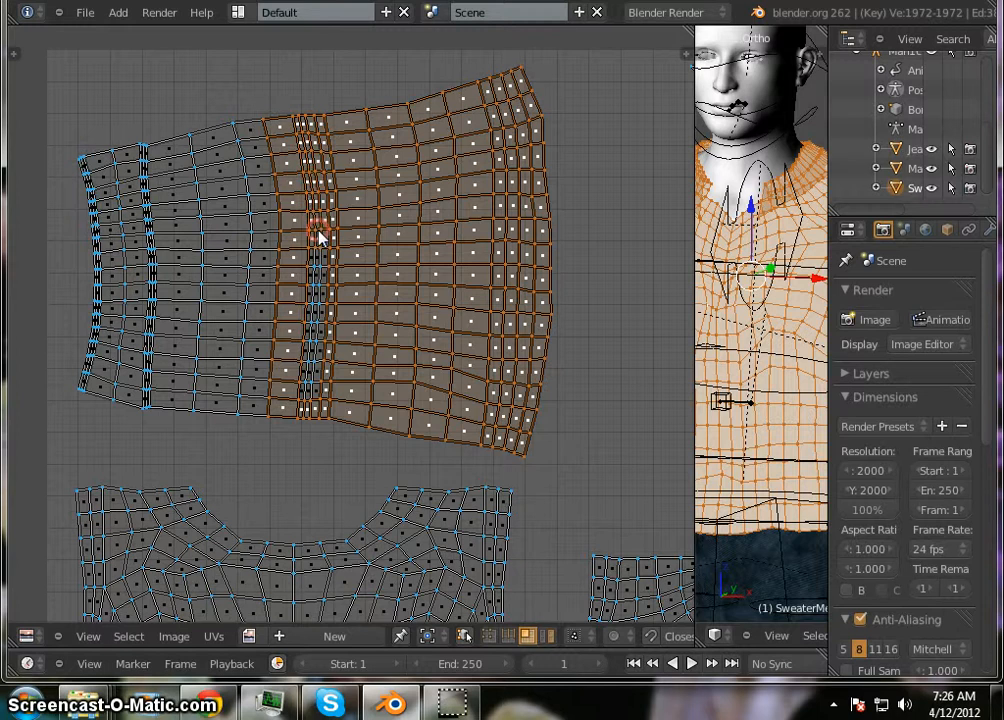
shift+right_click(315, 310)
shift+right_click(307, 350)
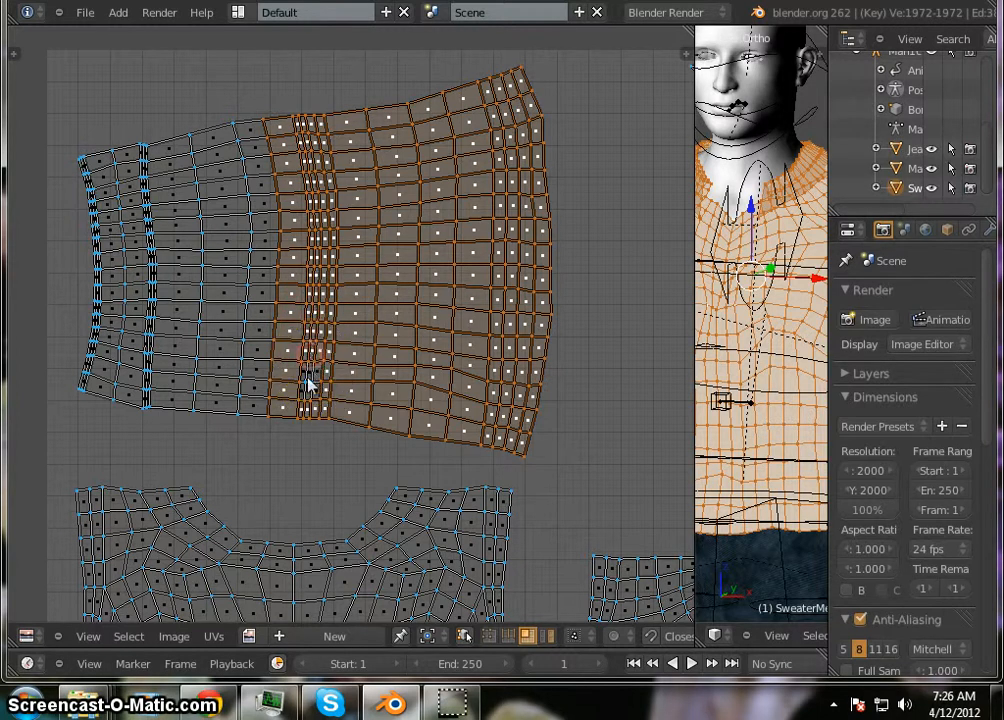
shift+right_click(309, 387)
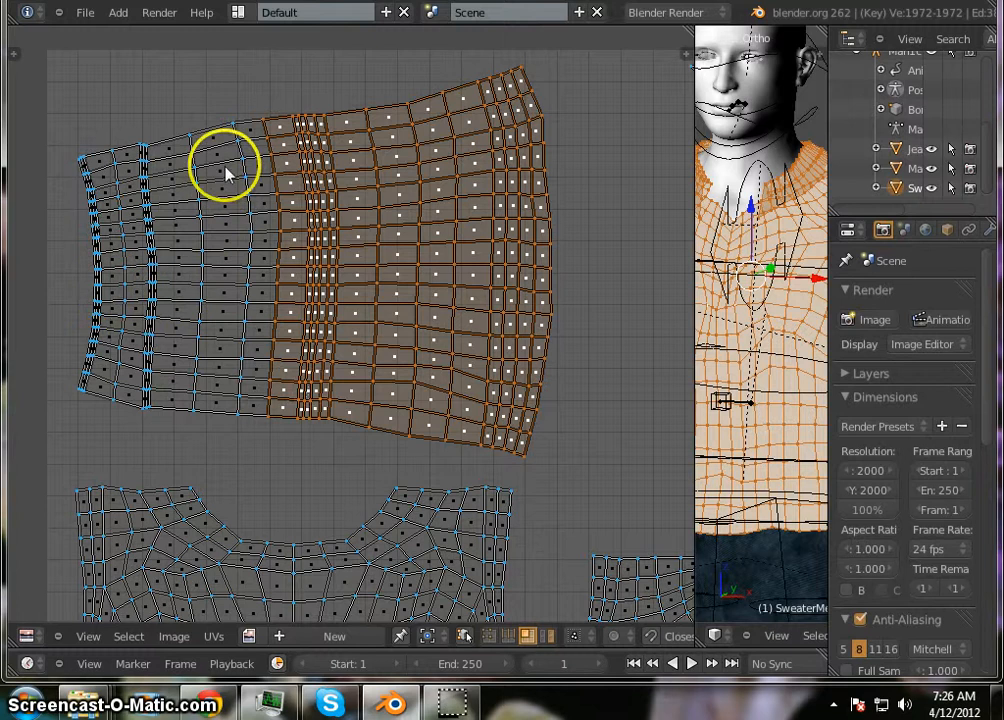
Add the next two columns of sleeve faces toward the cuff to the selection, along the island's full height
shift+right_click(218, 135)
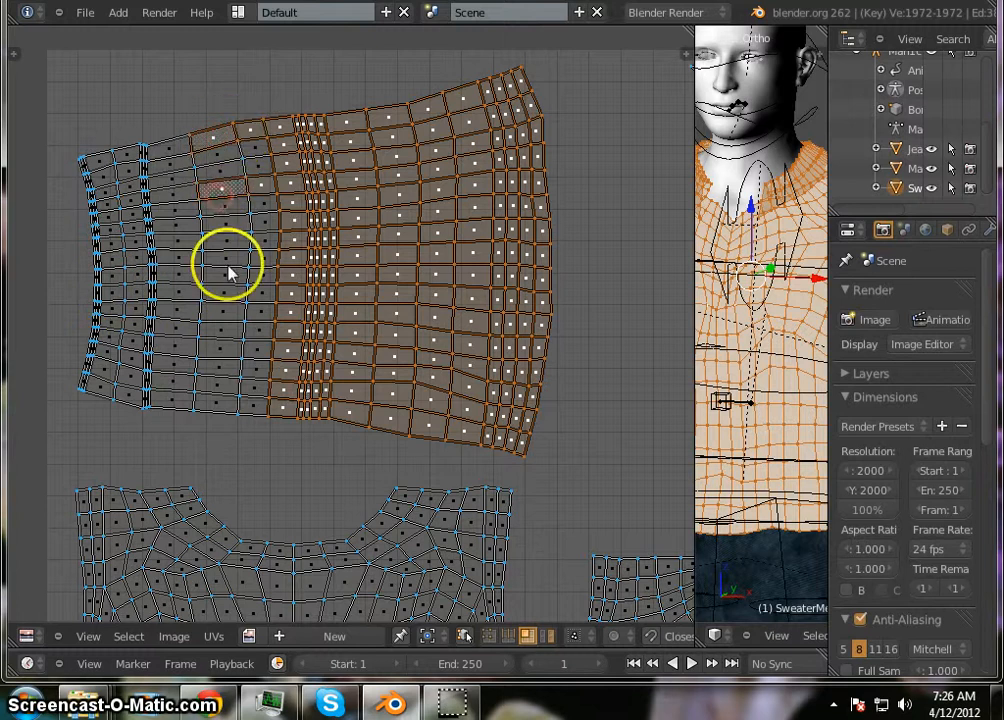
shift+right_click(221, 174)
shift+right_click(220, 268)
shift+right_click(223, 206)
shift+right_click(224, 231)
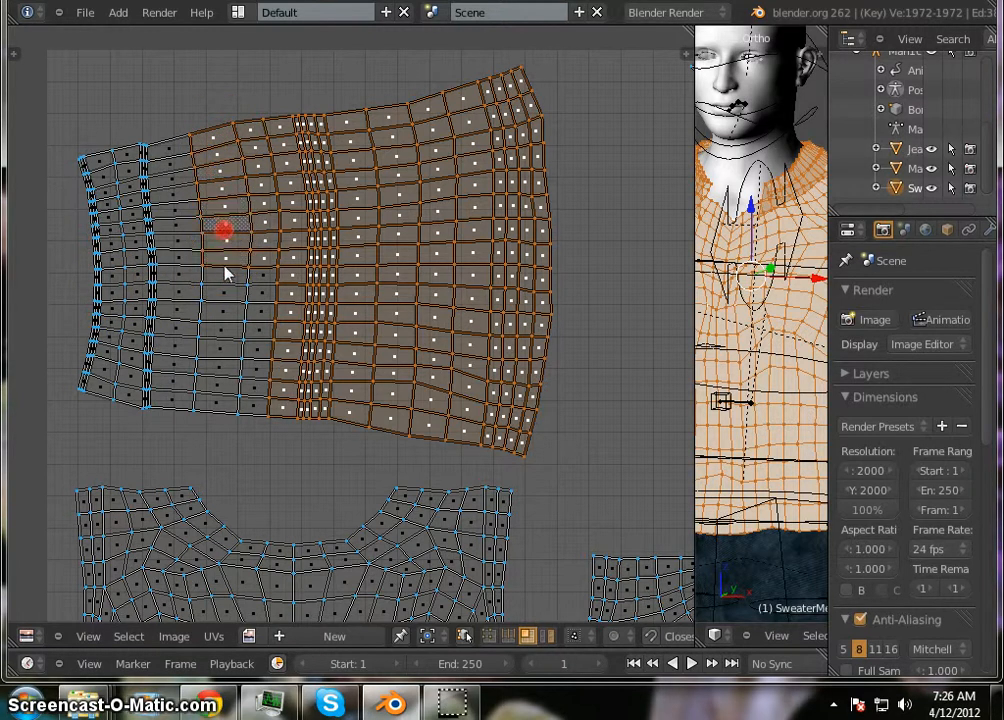
shift+right_click(236, 313)
shift+right_click(216, 347)
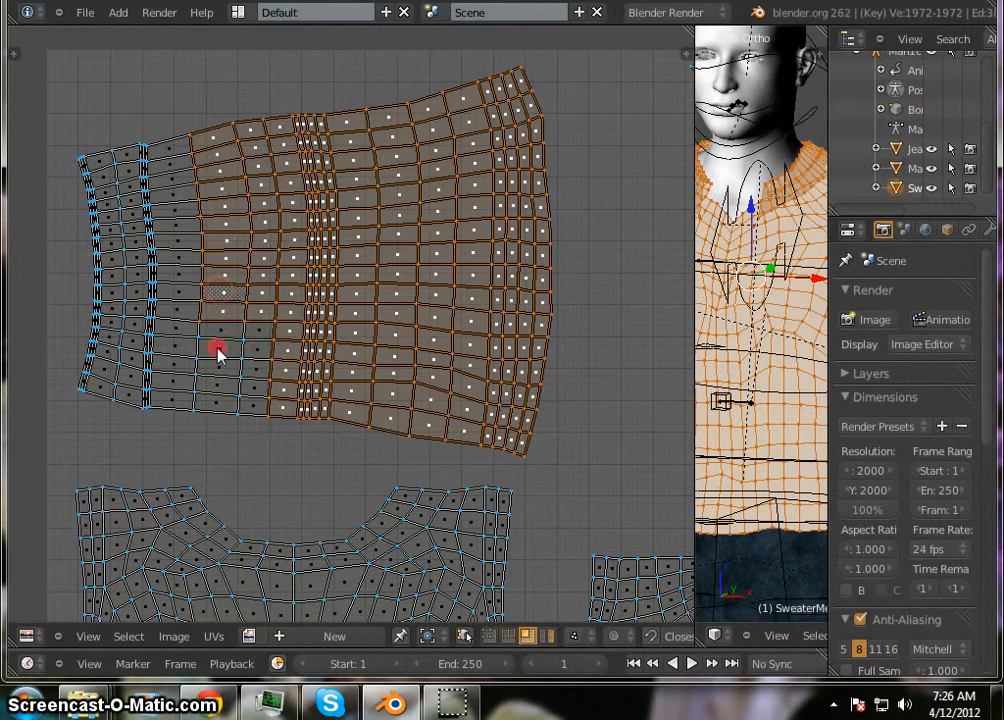
shift+right_click(222, 405)
Add the upper and middle faces of the wide column before the narrow band near the cuff, plus adjoining band faces, to the selection
shift+right_click(148, 154)
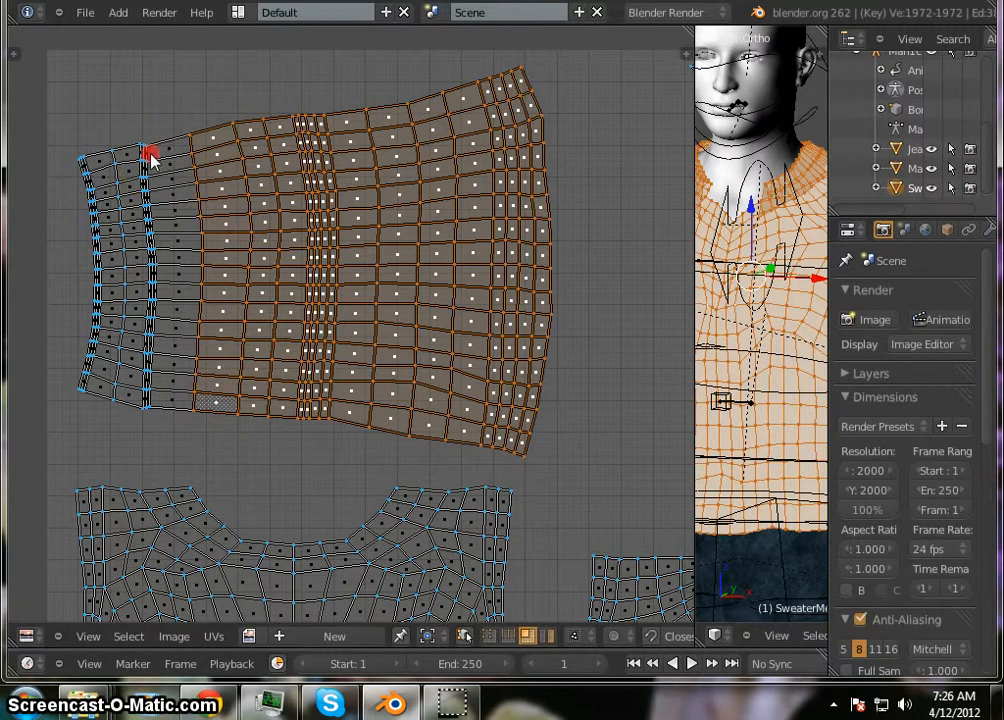
shift+right_click(143, 168)
shift+right_click(144, 206)
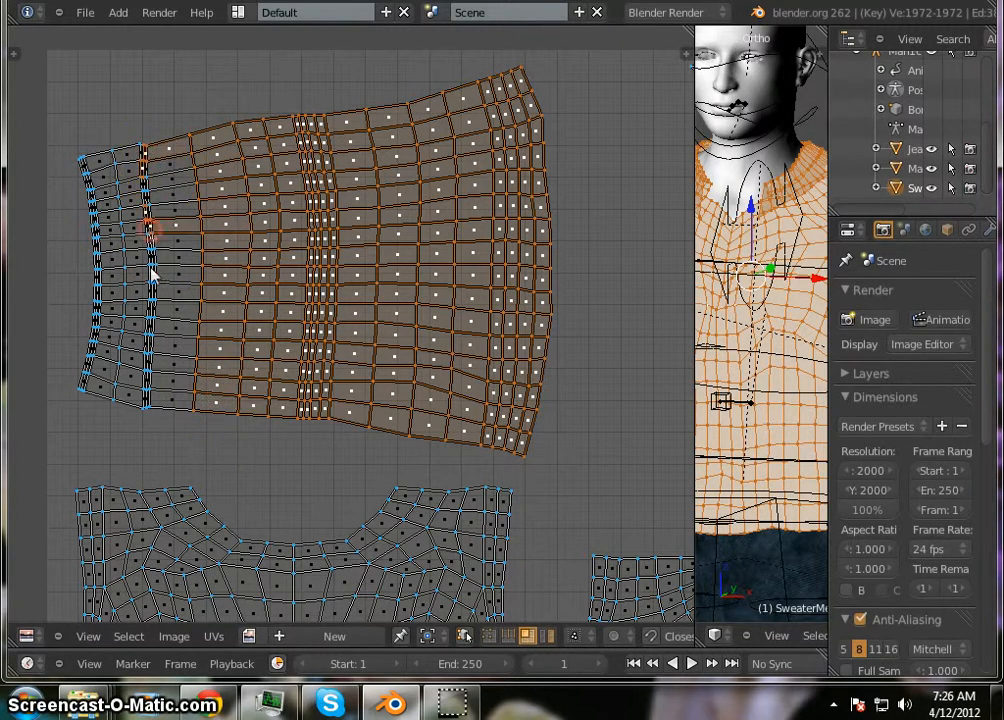
shift+right_click(175, 338)
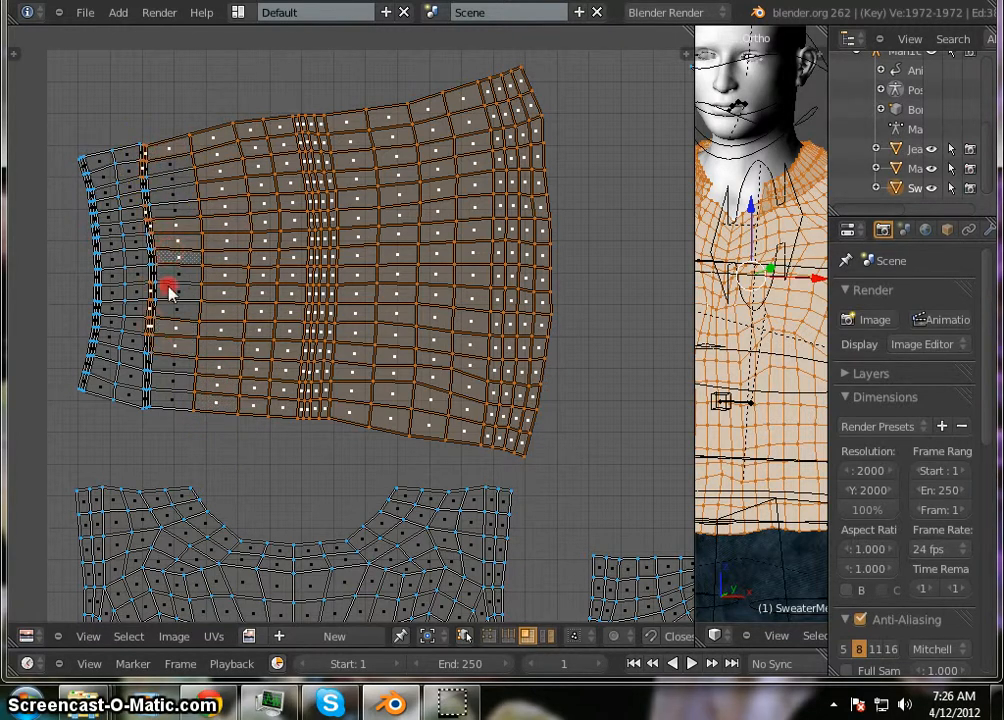
shift+right_click(164, 192)
shift+right_click(166, 168)
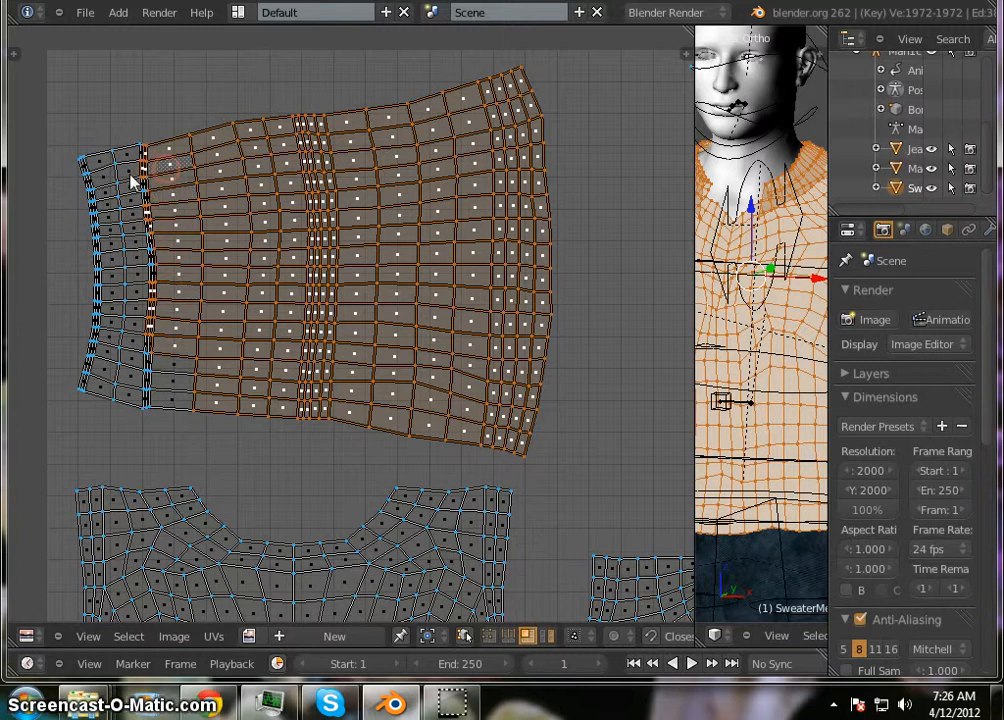
Fill in the remaining faces of the narrow band near the cuff and the lower faces of the wide column beside it
shift+right_click(142, 188)
shift+right_click(129, 237)
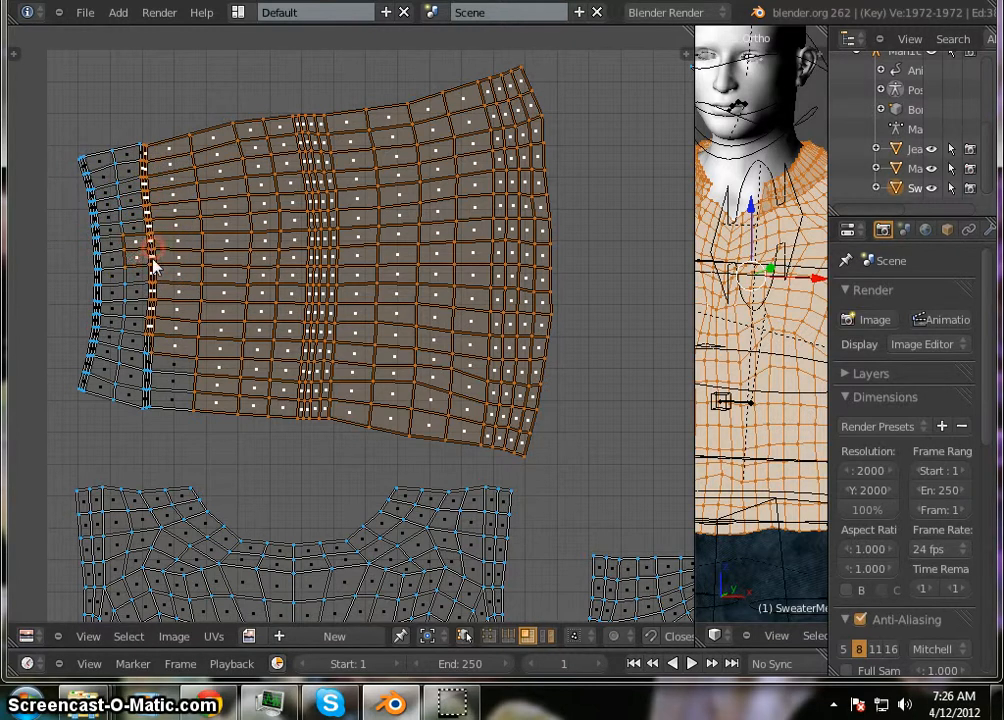
shift+right_click(153, 367)
shift+right_click(164, 402)
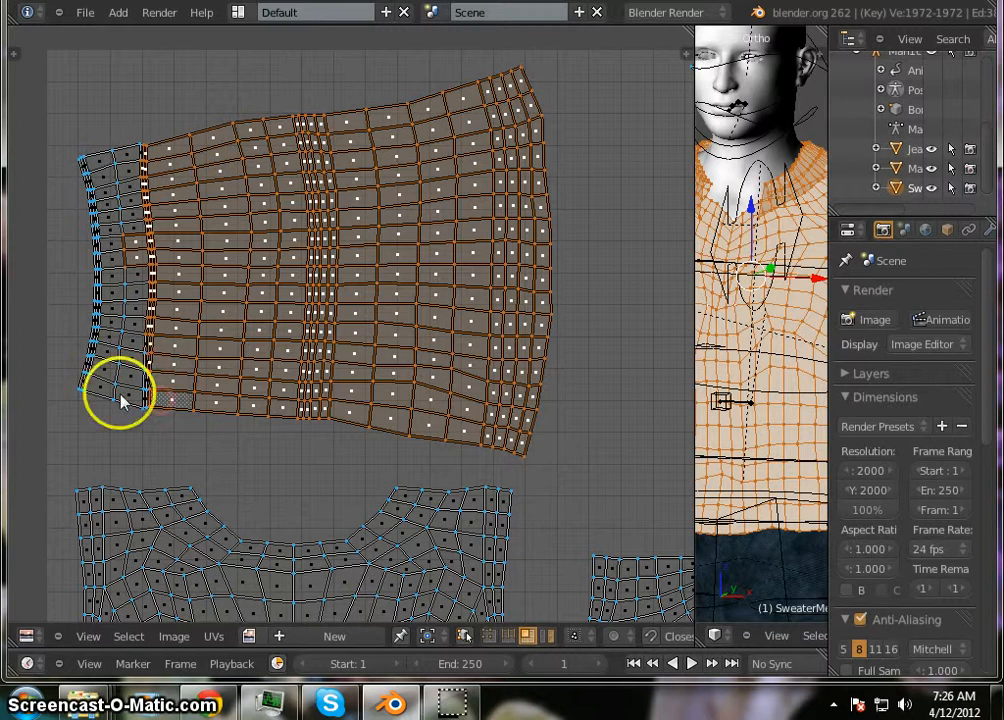
Add the wide face column on the cuff side of that narrow band to the selection, along the island's full height
shift+right_click(120, 396)
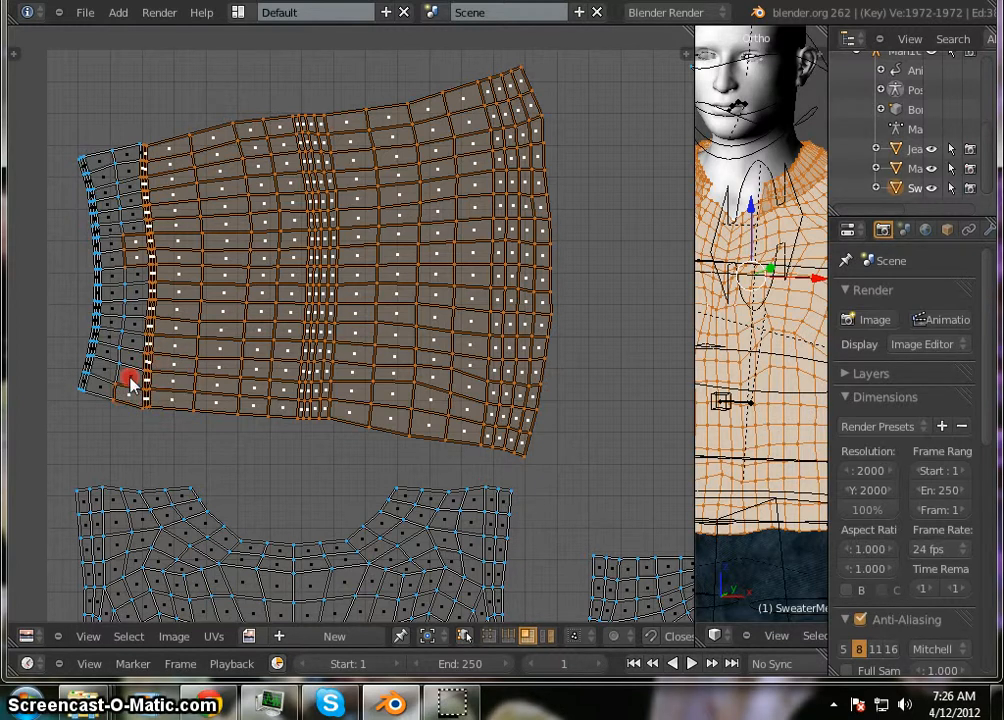
shift+right_click(116, 189)
shift+right_click(119, 152)
shift+right_click(131, 210)
Add the last wide column before the cuff edge, plus the narrow faces at the edge's upper end, to the selection
shift+right_click(94, 160)
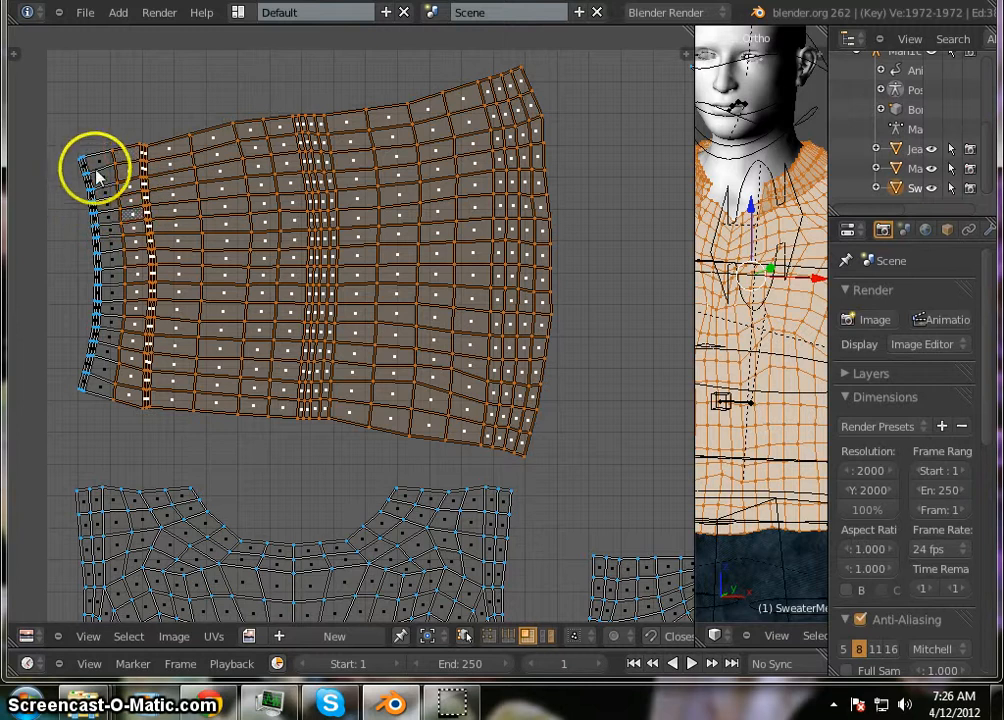
shift+right_click(82, 165)
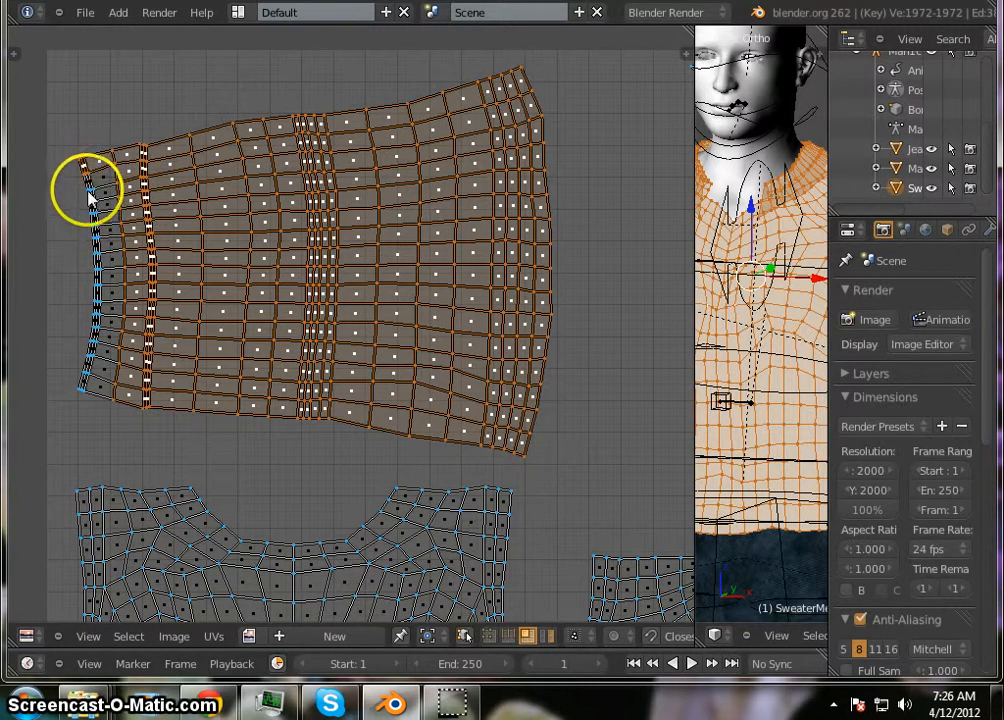
shift+right_click(86, 182)
shift+right_click(97, 183)
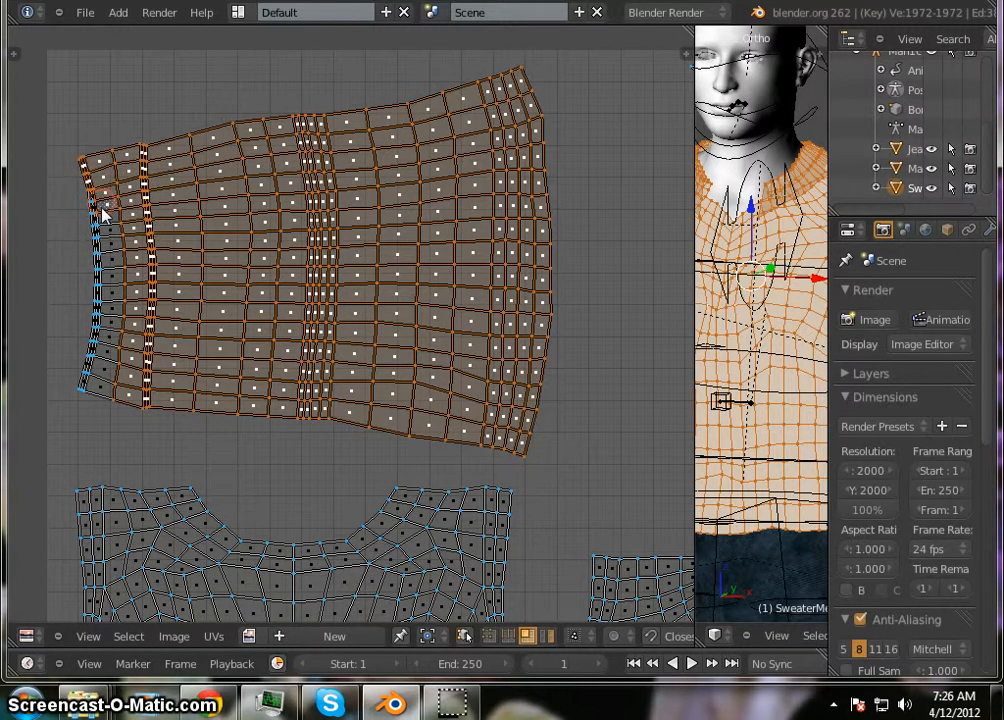
shift+right_click(110, 225)
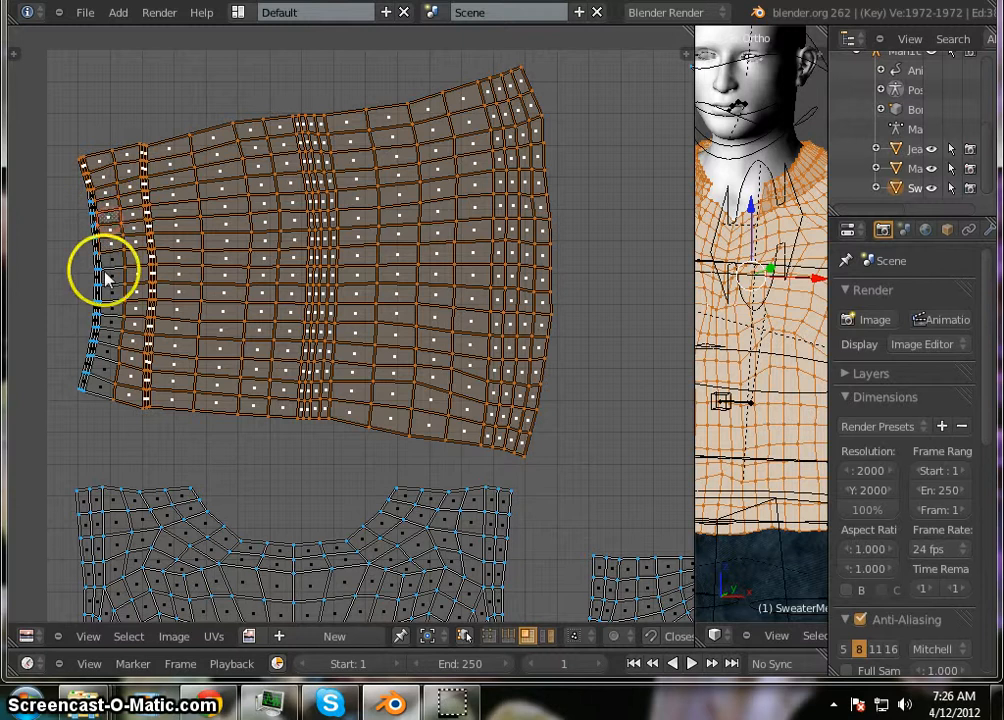
shift+right_click(100, 294)
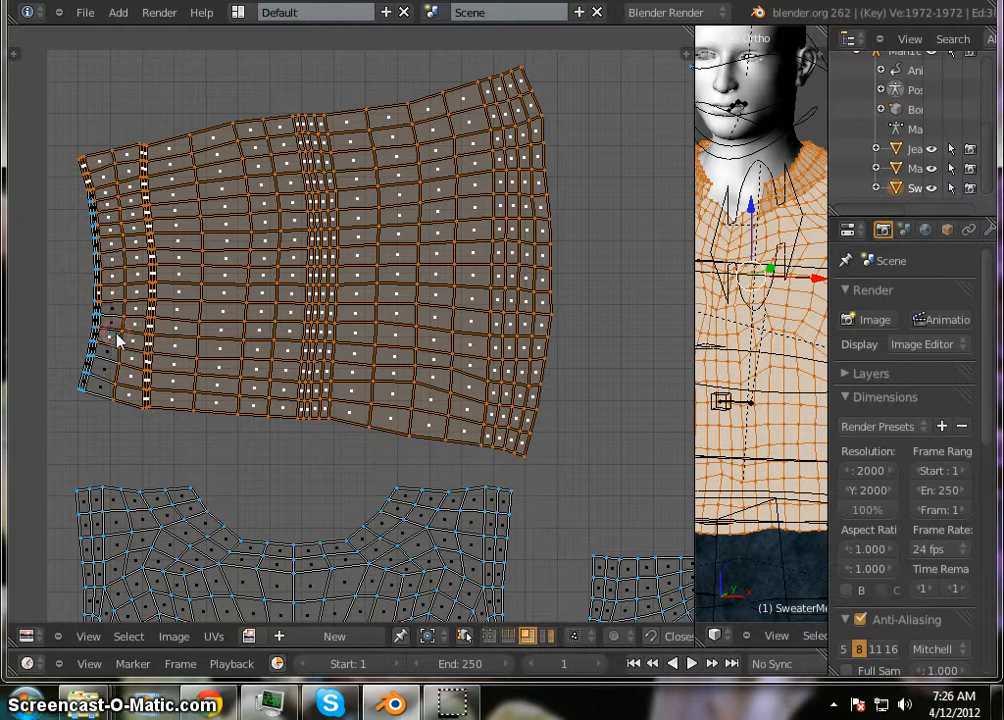
shift+right_click(110, 311)
shift+right_click(90, 380)
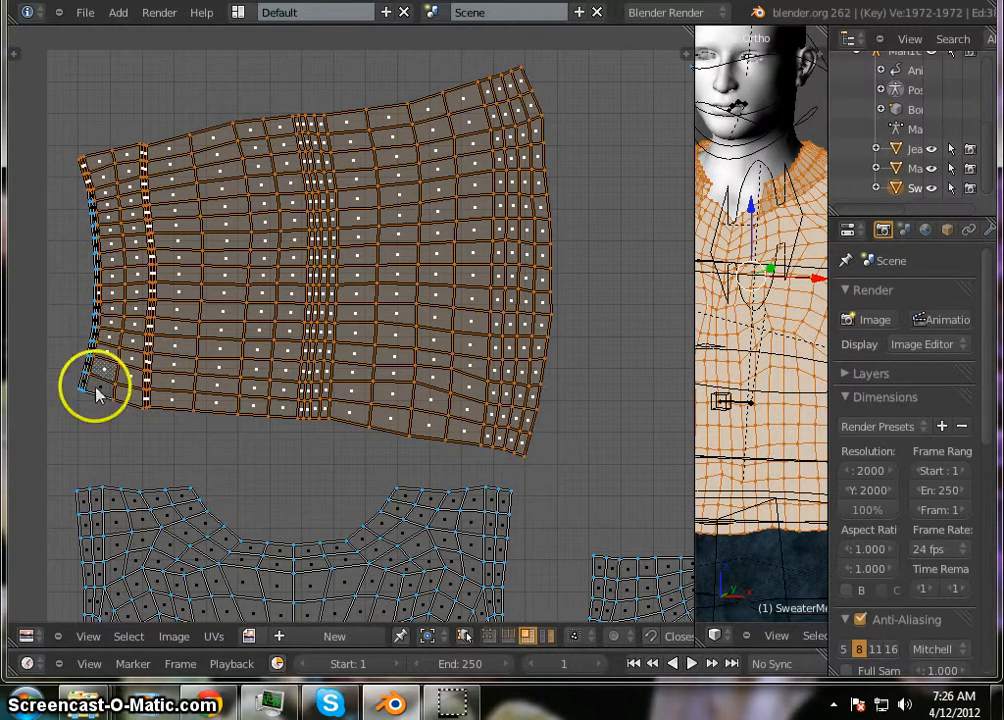
Select the remaining narrow faces along the cuff edge to complete the sleeve island's selection
shift+right_click(89, 206)
shift+right_click(89, 218)
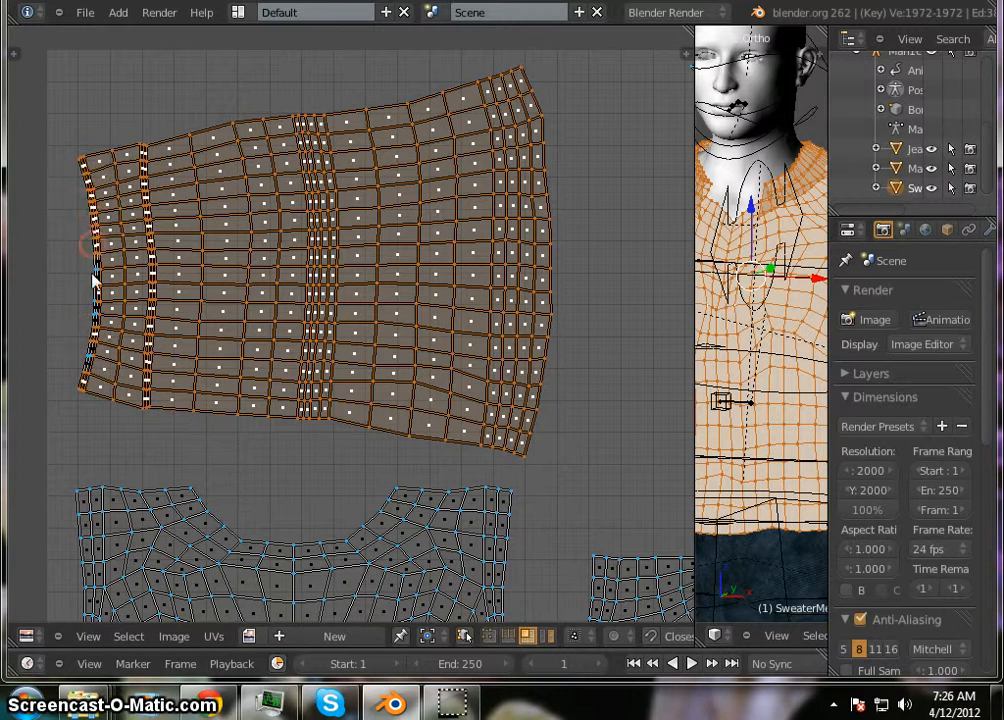
shift+right_click(96, 264)
shift+right_click(94, 310)
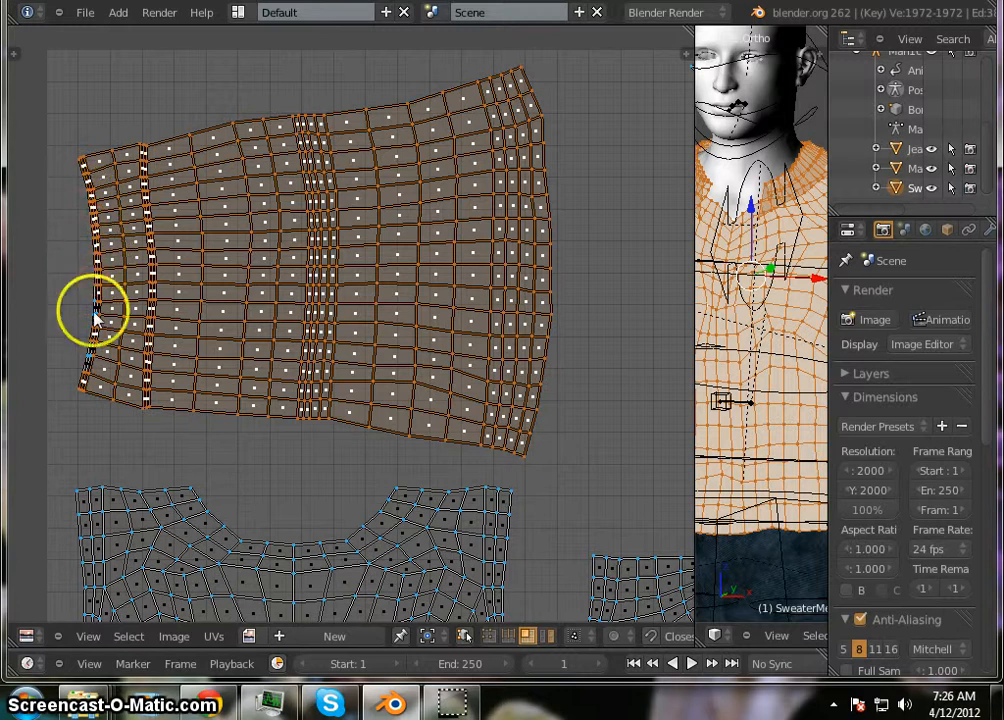
shift+right_click(86, 360)
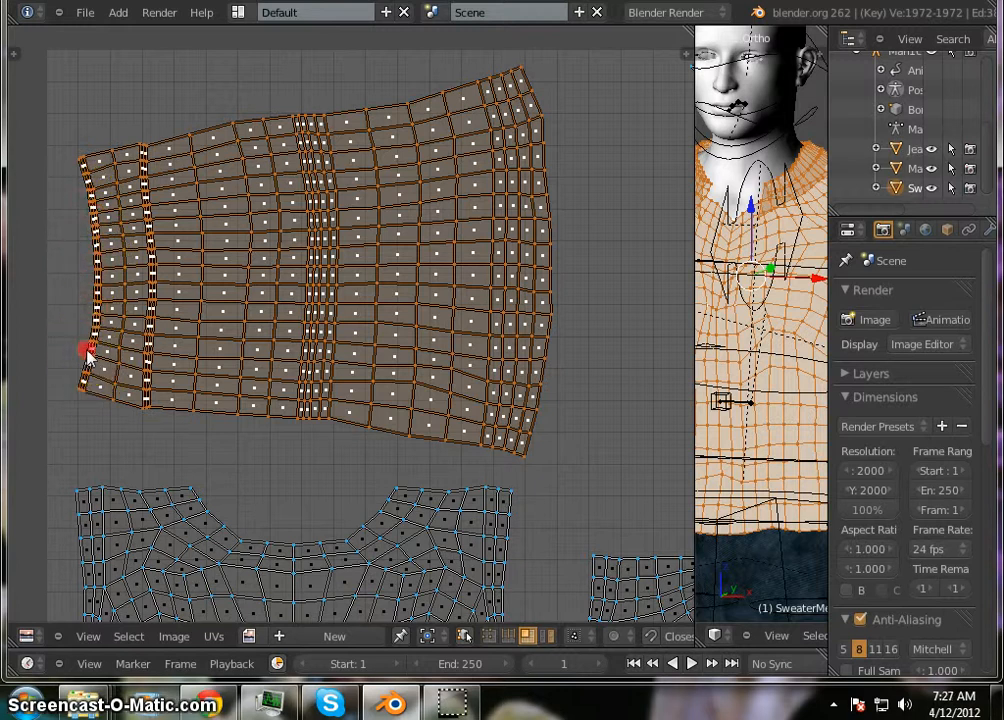
Rotate the selected sleeve island by -90 degrees so its cuff end points down like the other sleeve
middle_drag(204, 436, 199, 399)
scroll(334, 238, down, 6)
middle_drag(421, 383, 410, 352)
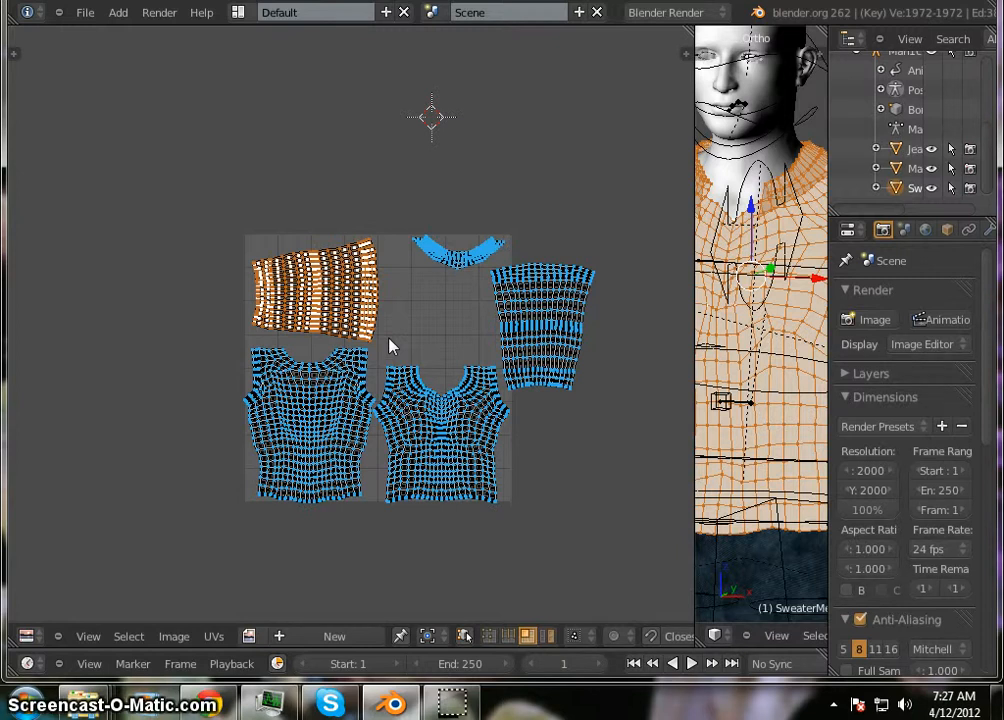
text(r90)
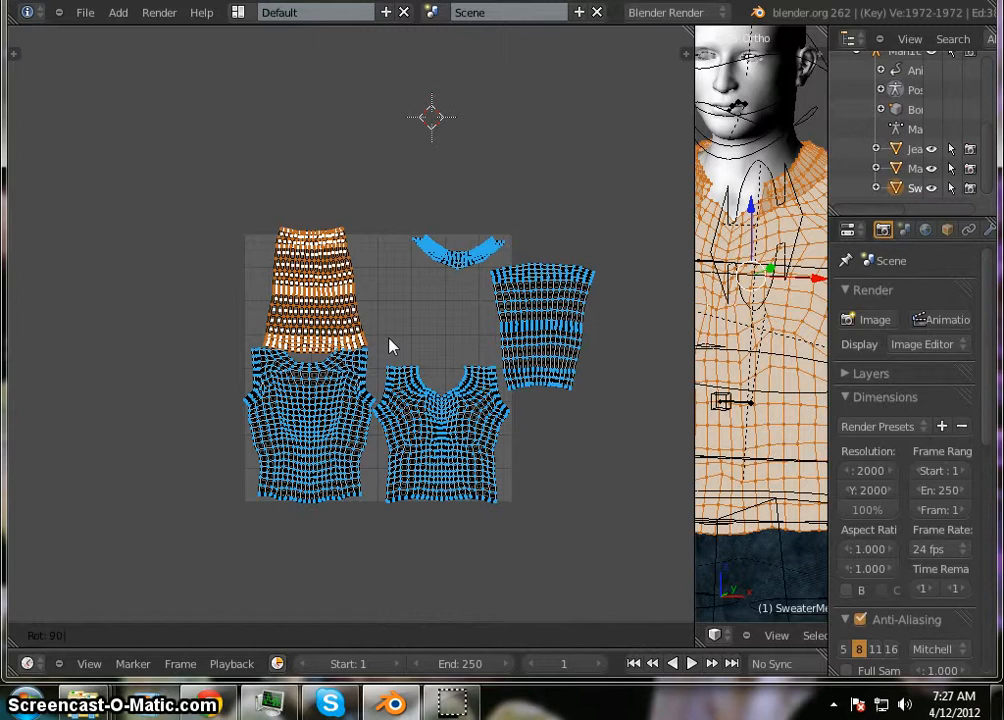
key(BackSpace)
key(BackSpace)
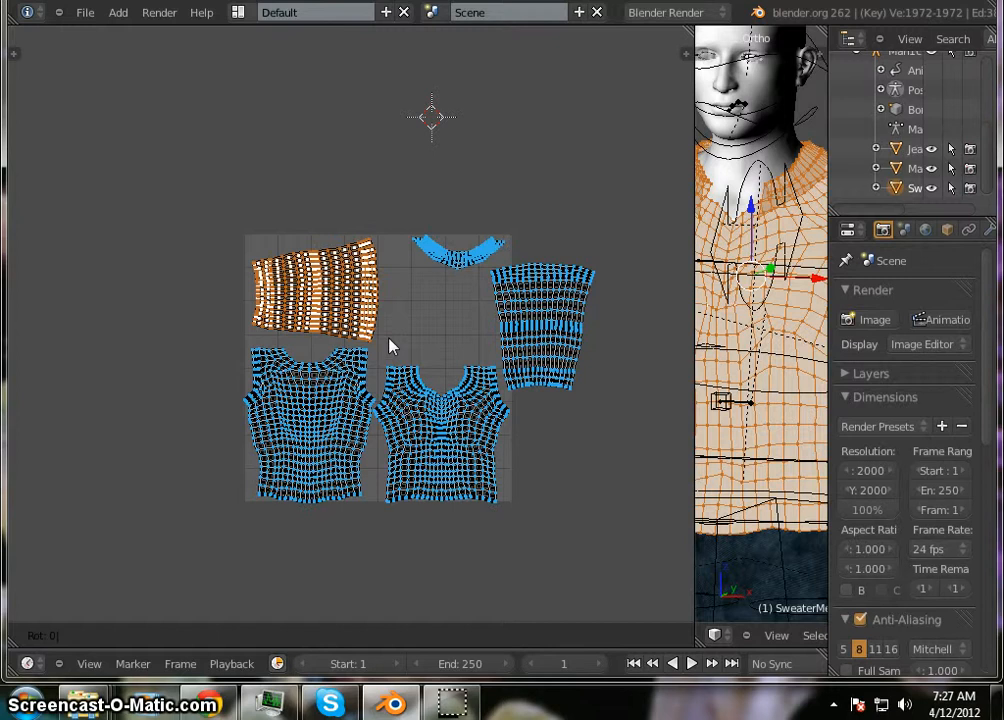
text(-90)
click(390, 317)
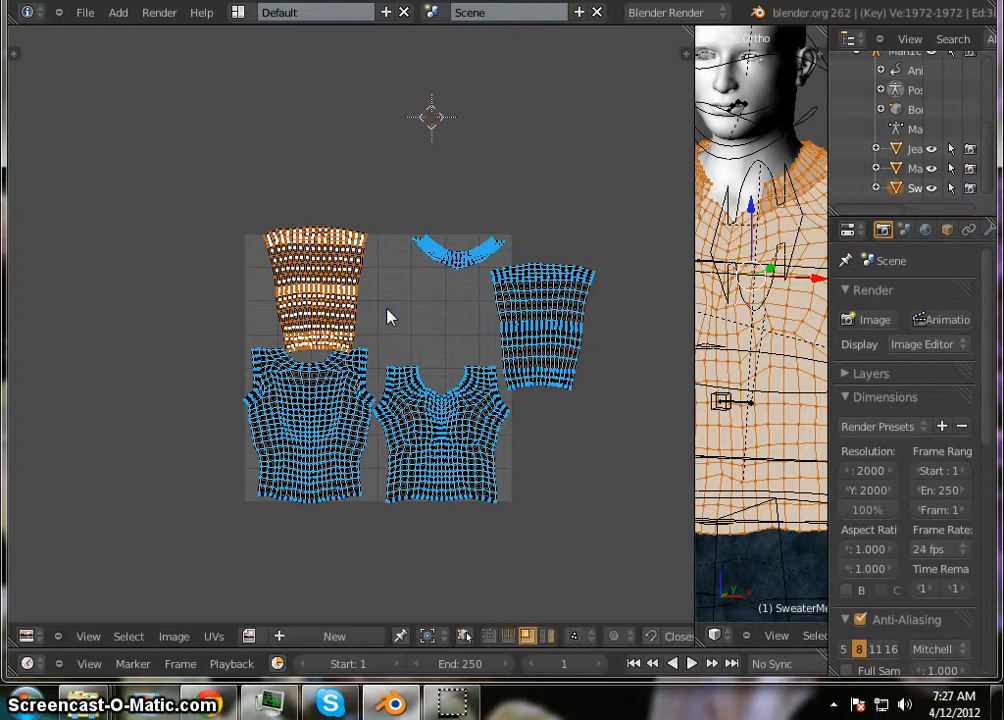
Move the rotated sleeve island slightly up and left, clear of the torso island below it, and deselect all UVs
key(g)
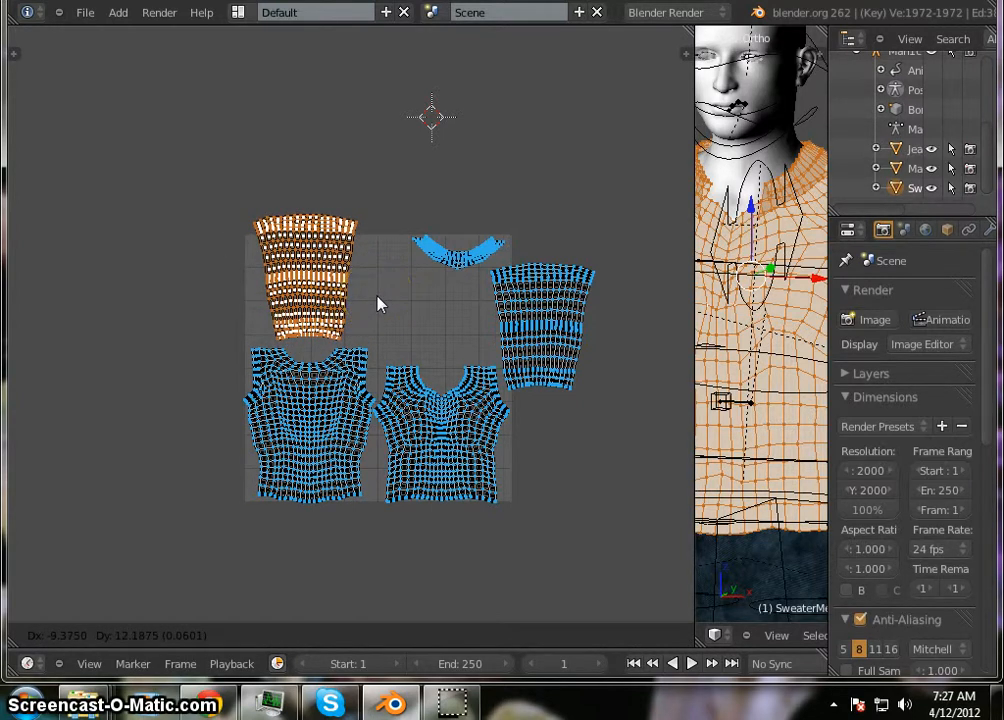
click(378, 302)
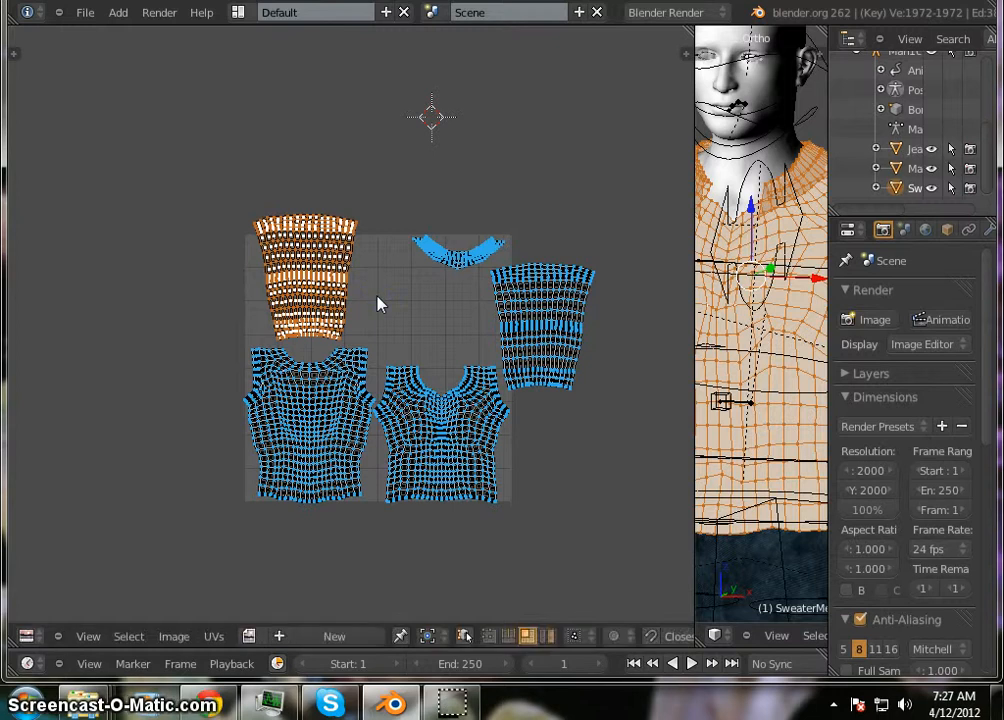
scroll(366, 274, up, 1)
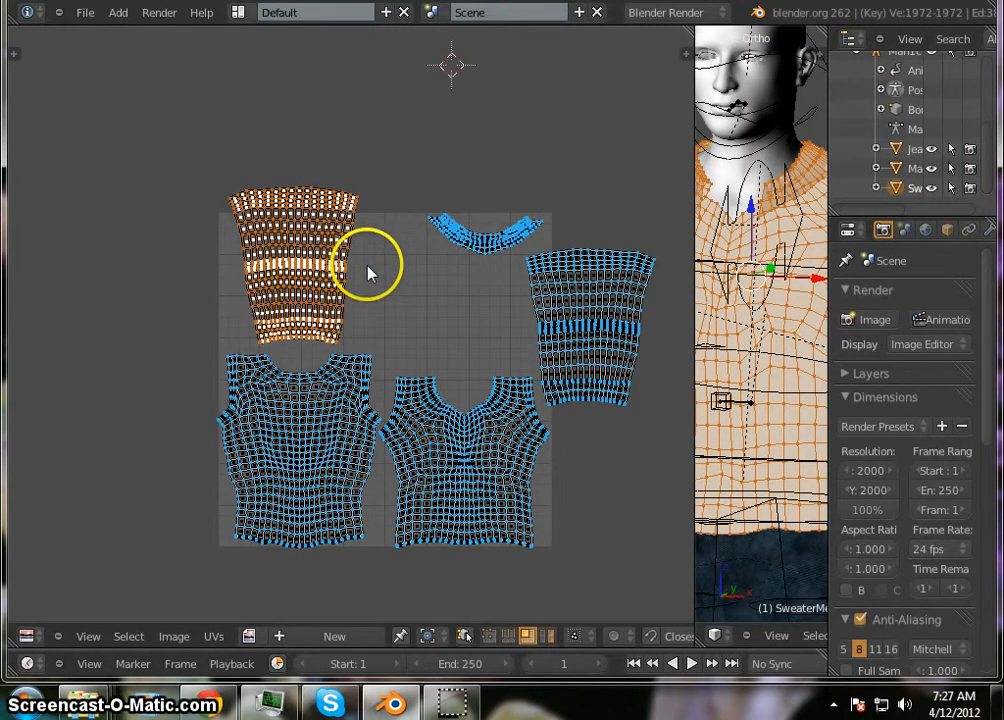
scroll(433, 279, up, 1)
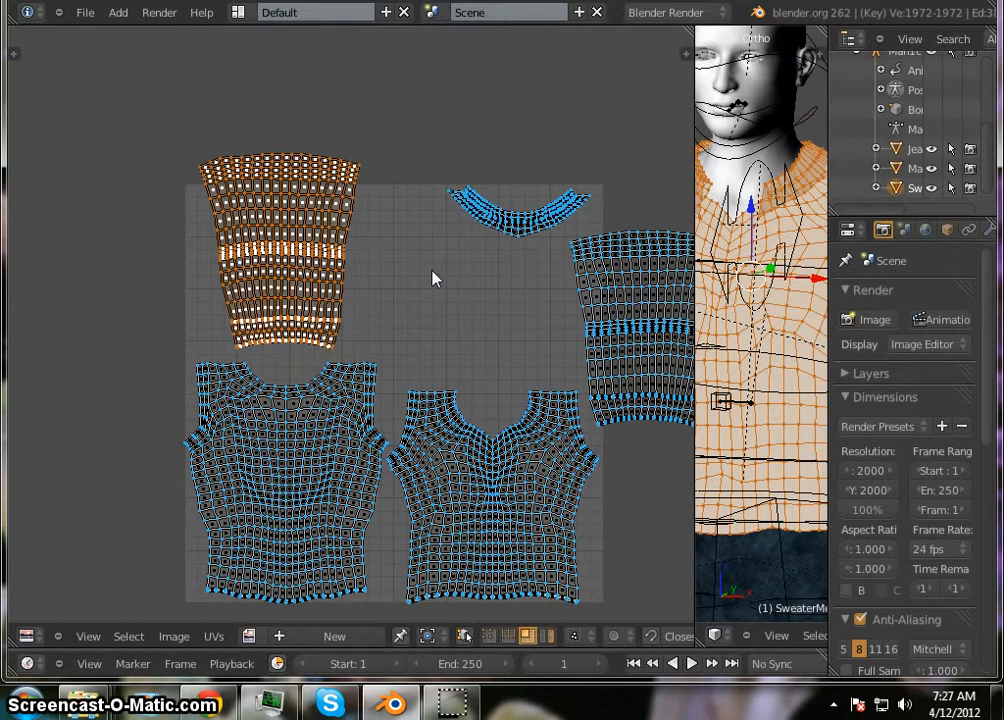
scroll(433, 279, down, 3)
scroll(437, 305, up, 1)
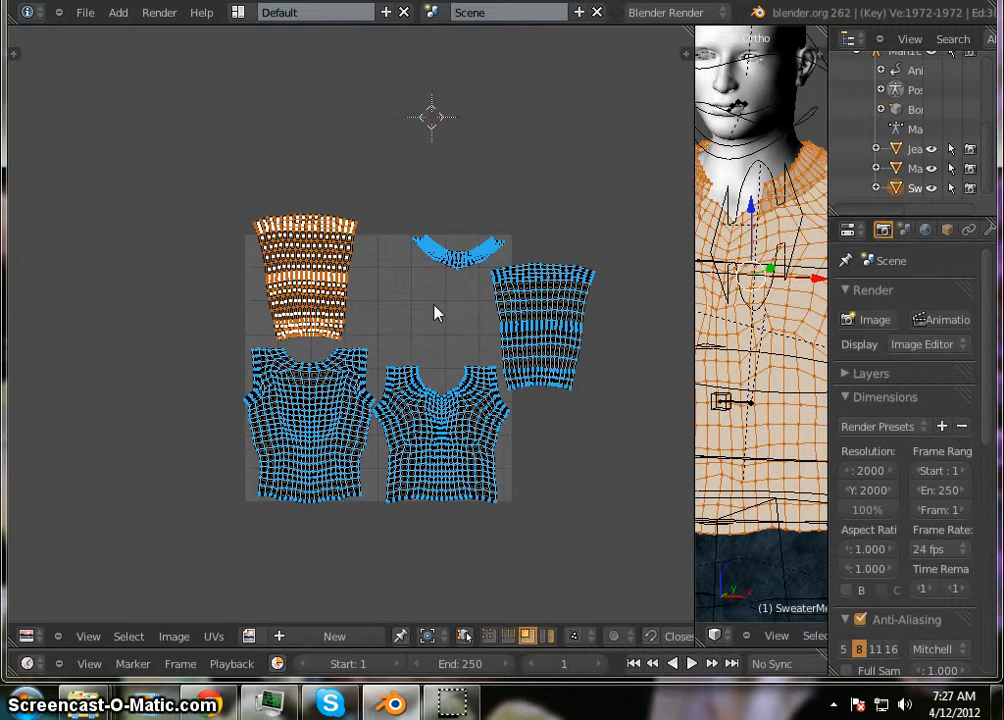
key(a)
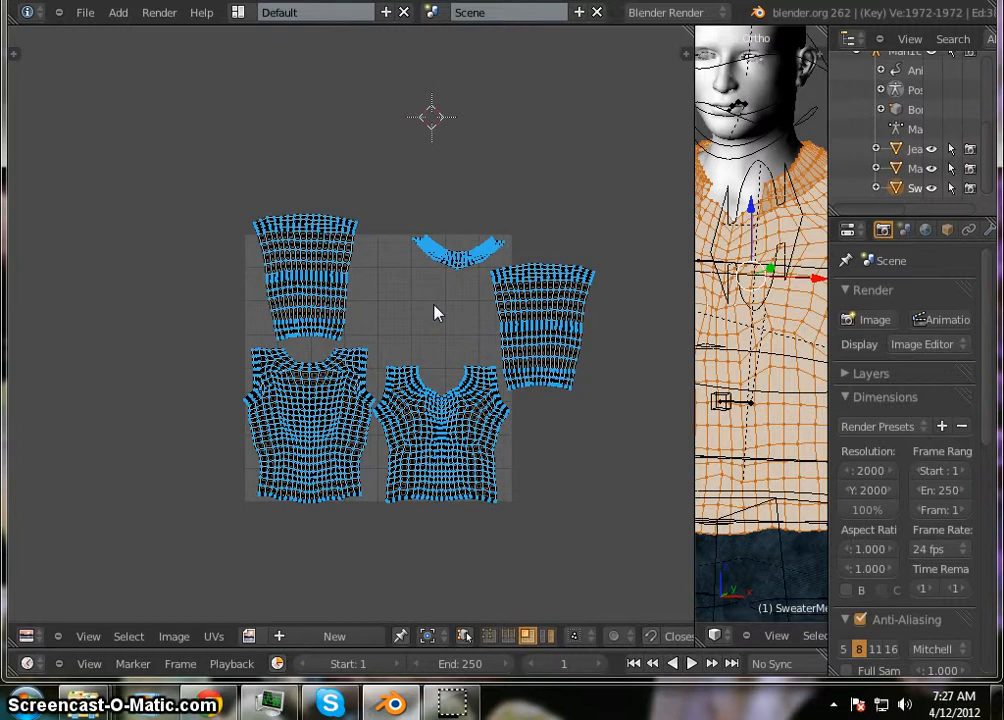
Open plainblack.png from the clothingtextures folder as the image for the sweater's UV layout
scroll(433, 311, down, 1)
click(180, 636)
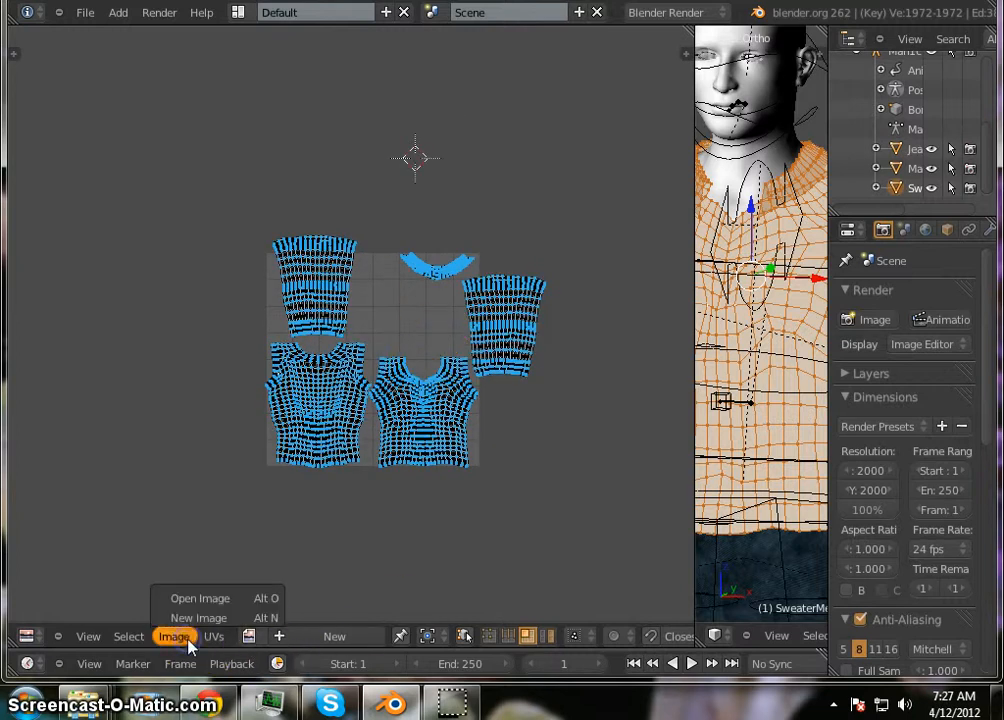
scroll(355, 437, down, 4)
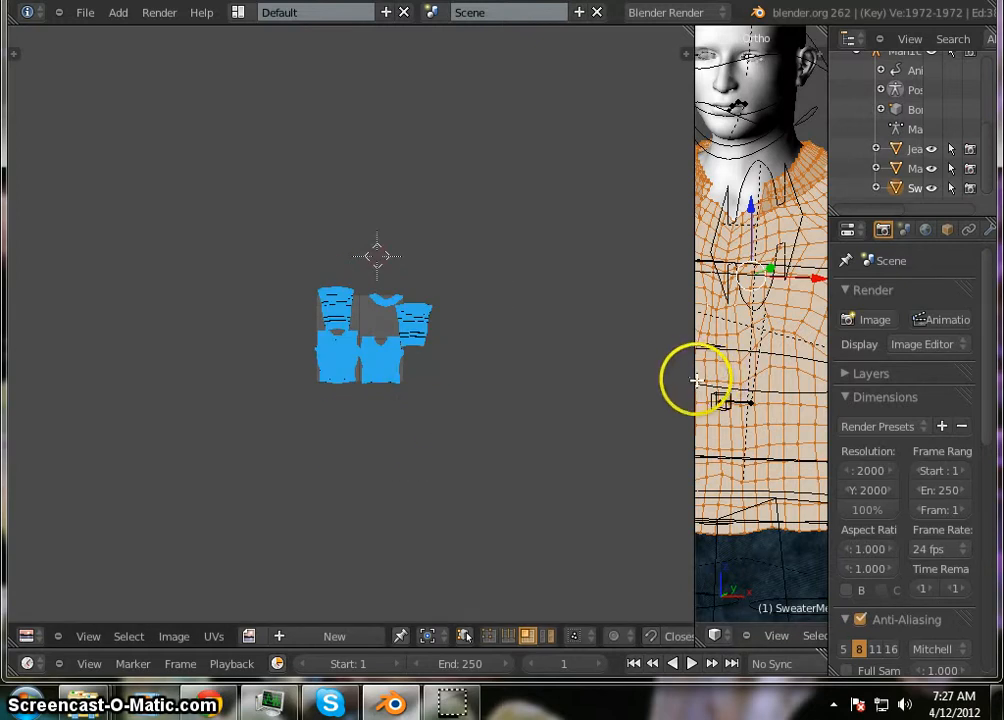
drag(688, 377, 628, 362)
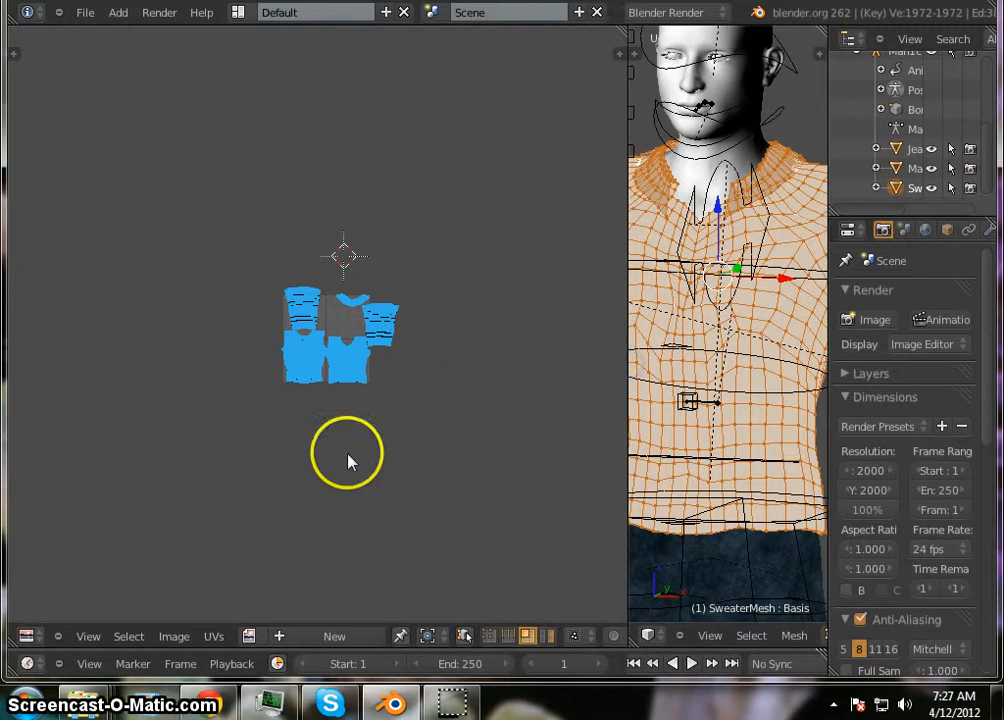
scroll(320, 350, up, 5)
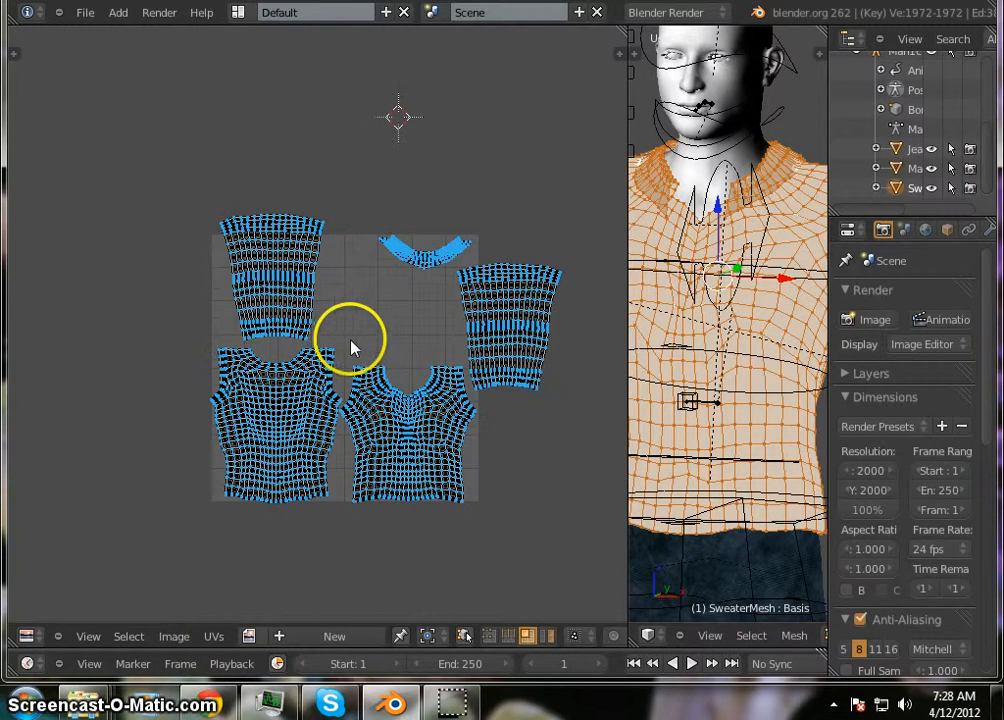
click(174, 636)
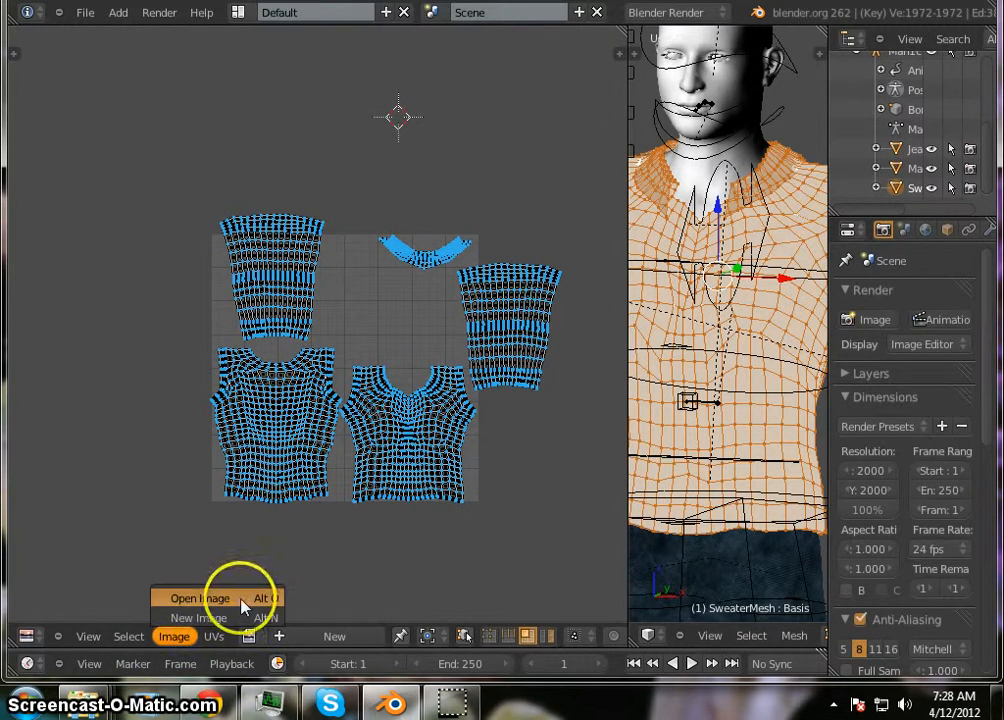
click(242, 604)
click(106, 310)
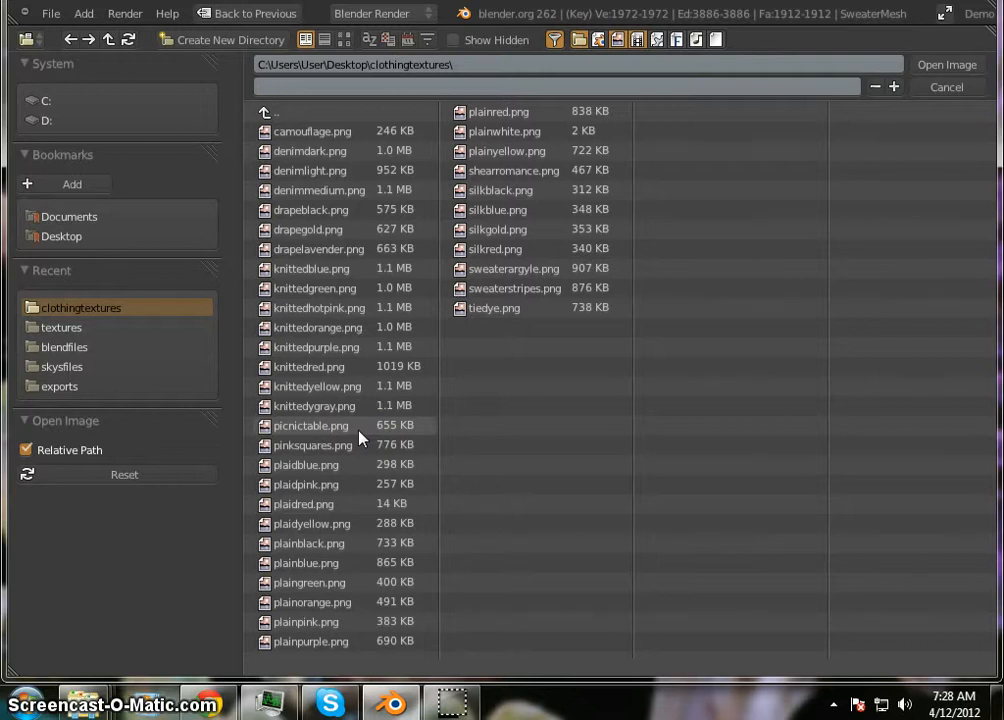
double_click(360, 543)
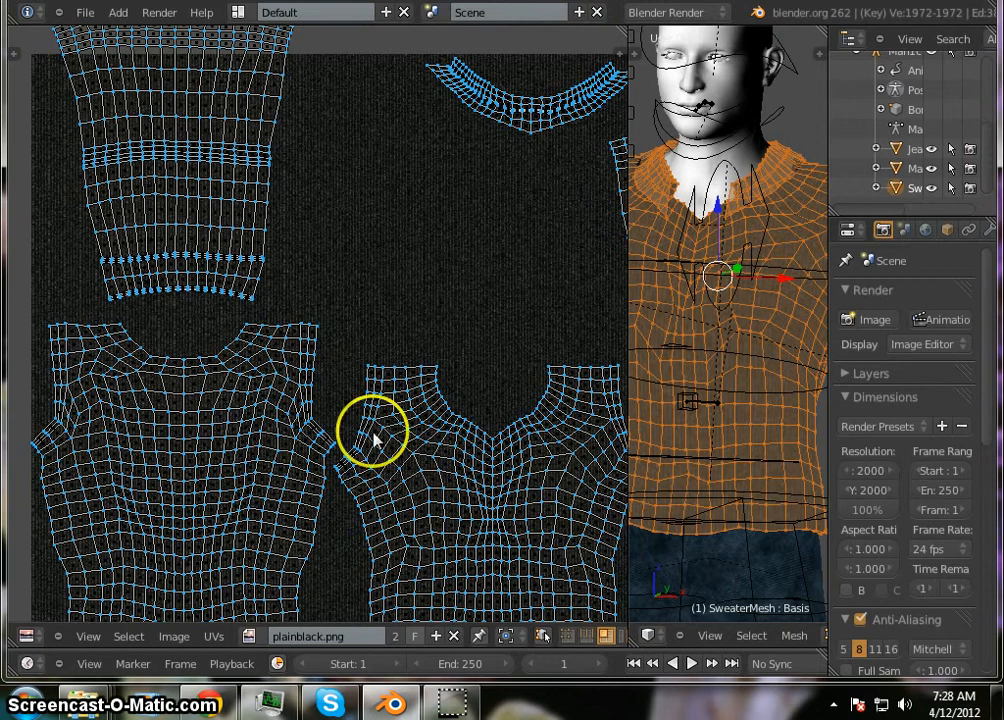
Enlarge the 3D viewport beside the UV layout to show the sweater's torso and arms
scroll(363, 410, down, 3)
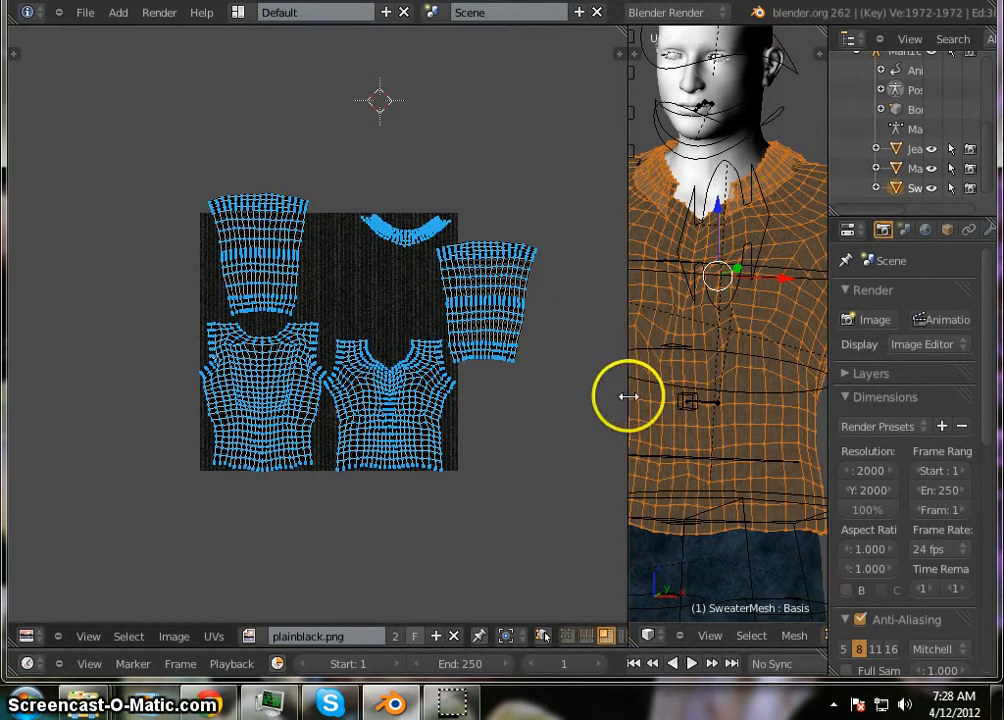
drag(626, 396, 281, 385)
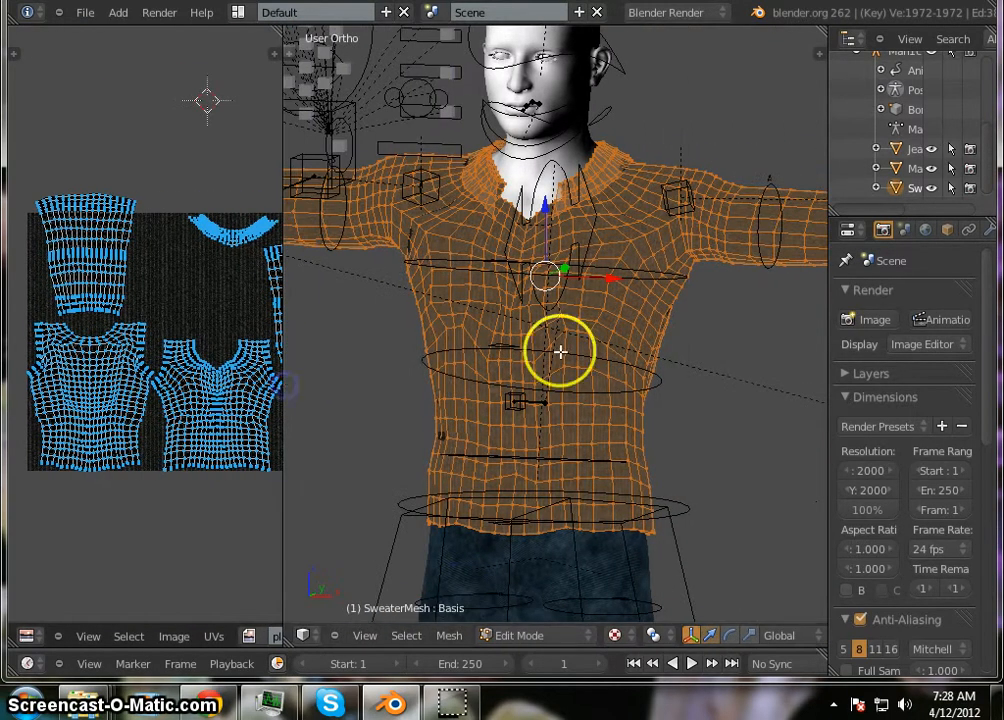
Return the sweater from Edit Mode to Object Mode and view the plainblack.png texture on its torso
scroll(573, 351, up, 4)
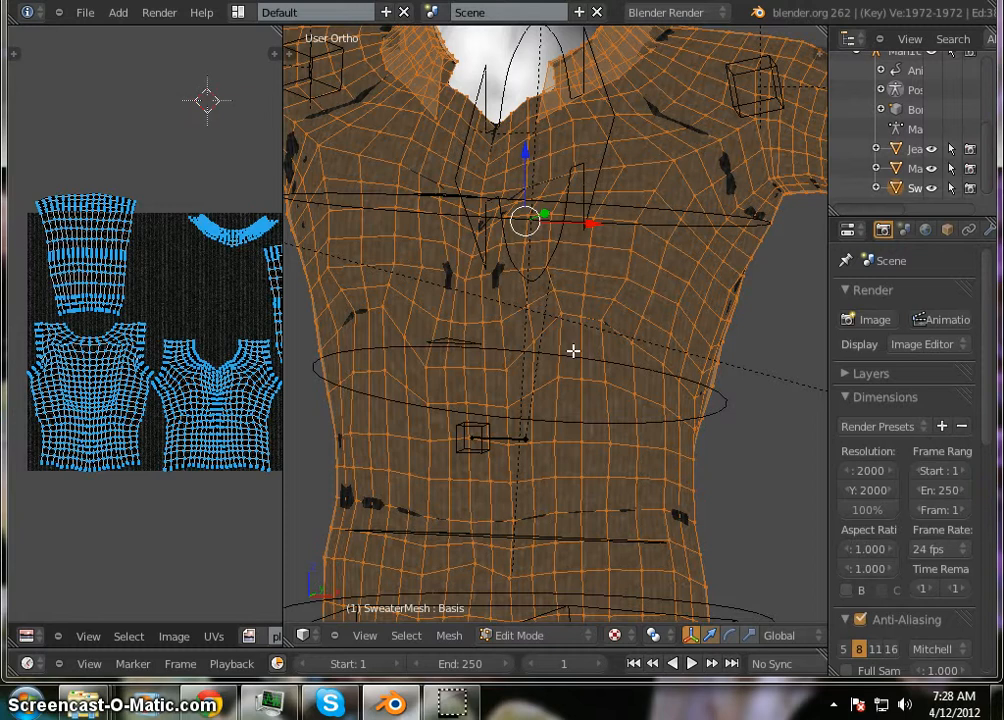
scroll(573, 351, down, 3)
middle_drag(700, 336, 332, 336)
middle_drag(450, 333, 731, 352)
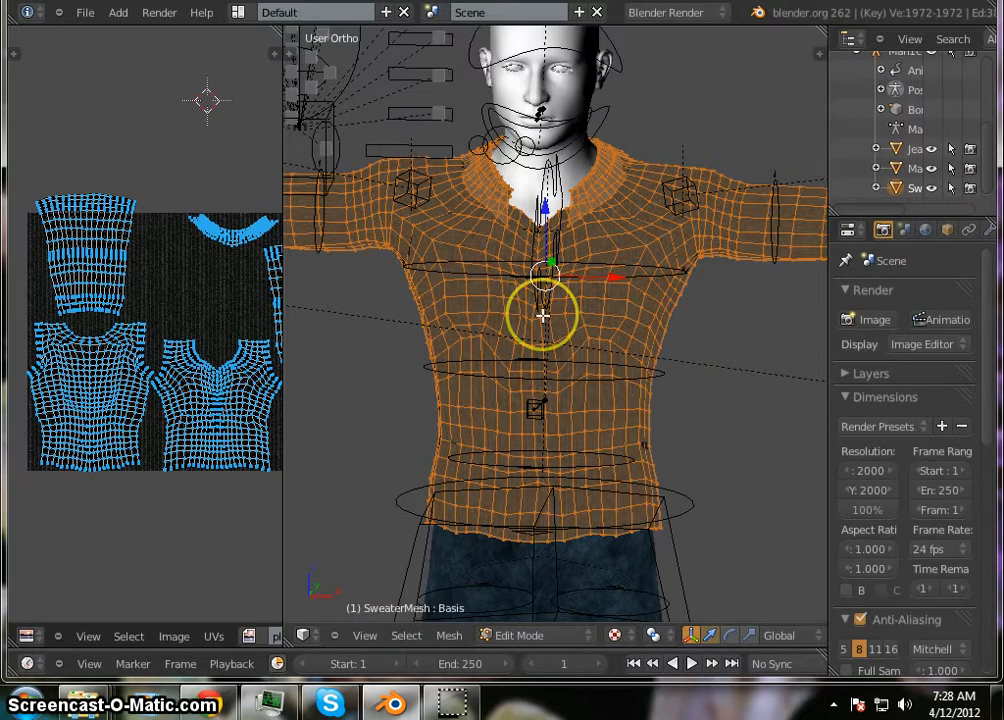
key(Tab)
scroll(576, 318, up, 2)
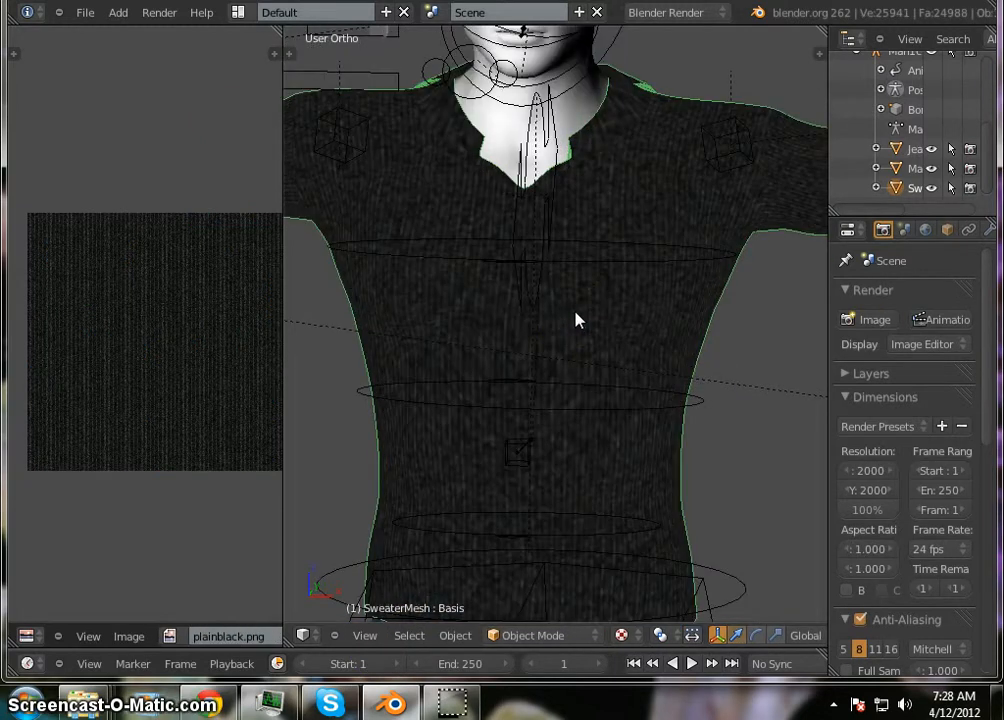
scroll(576, 318, up, 3)
scroll(576, 318, down, 6)
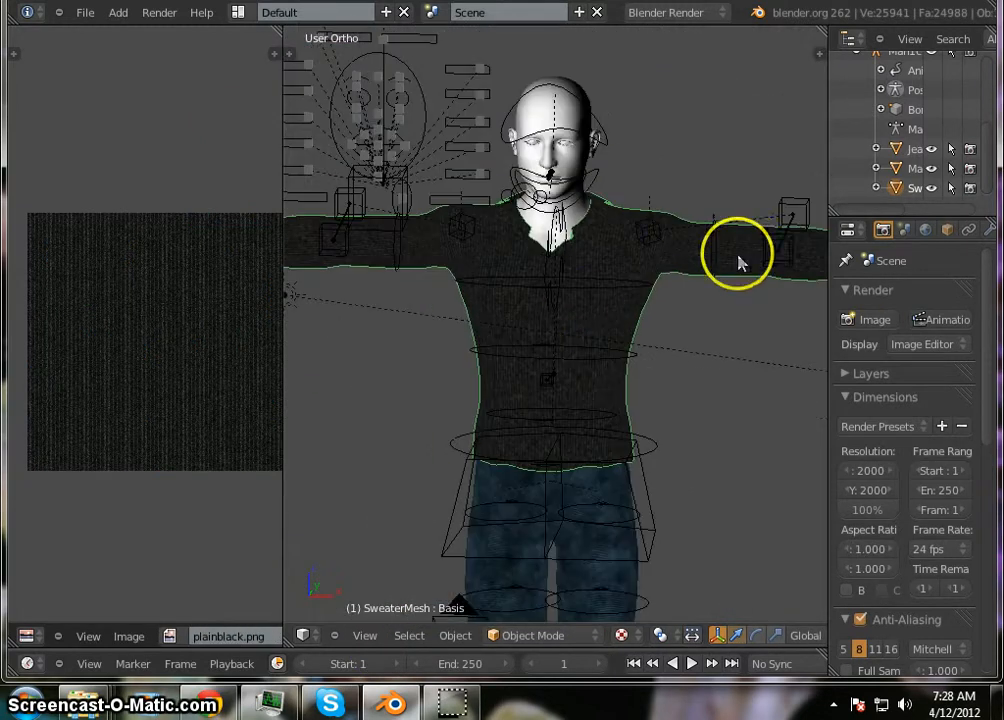
Check the direction of the fabric lines along the sweater's sleeve from shoulder to cuff
scroll(740, 262, up, 5)
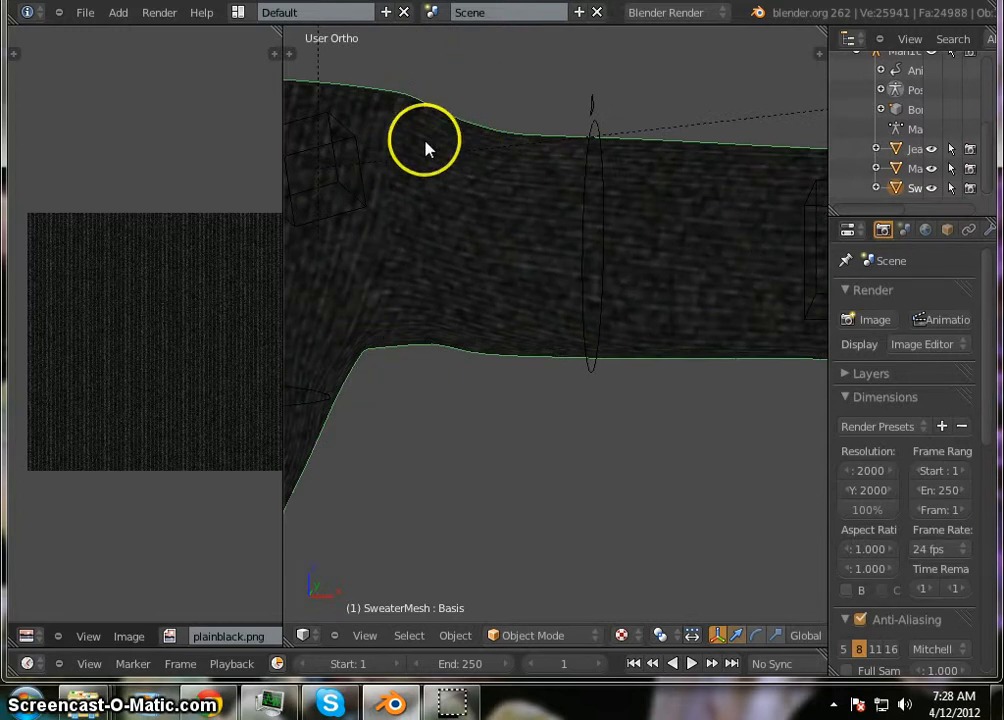
middle_drag(370, 175, 634, 184)
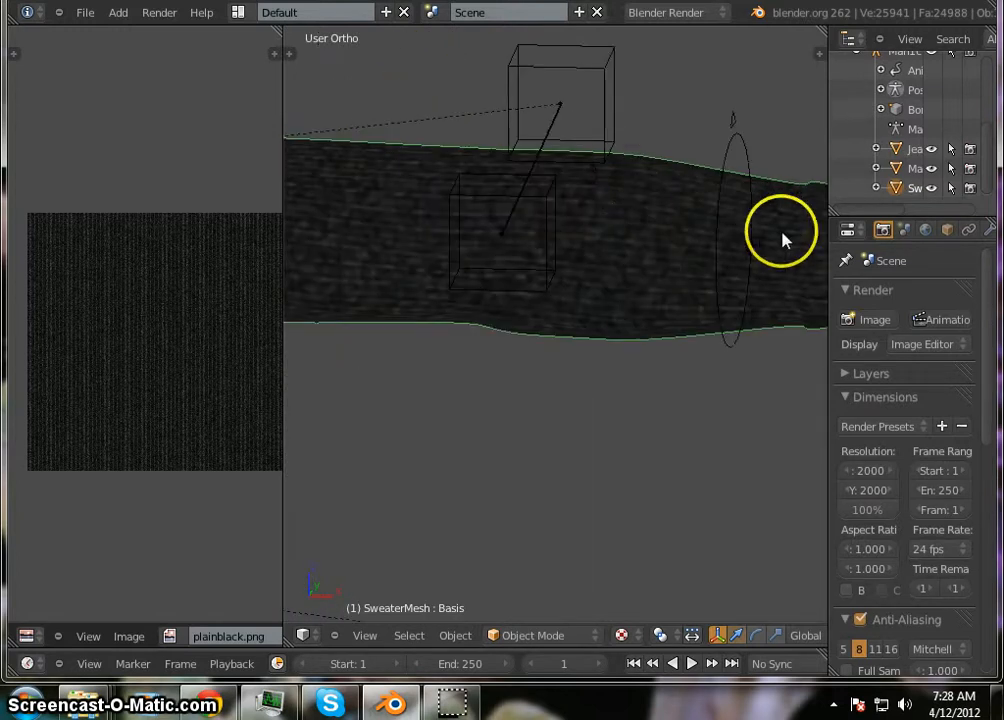
scroll(800, 240, down, 2)
scroll(764, 251, up, 2)
scroll(765, 252, down, 1)
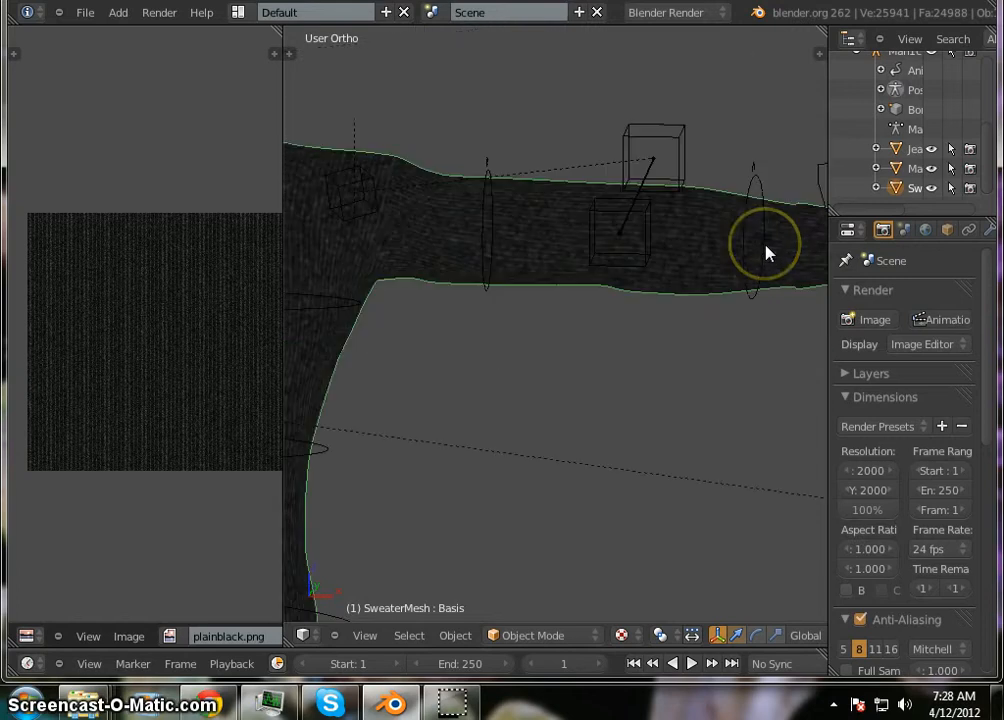
scroll(765, 252, down, 4)
Examine the fabric pattern across the sweater's chest and torso from the front and at an angle
scroll(497, 307, up, 5)
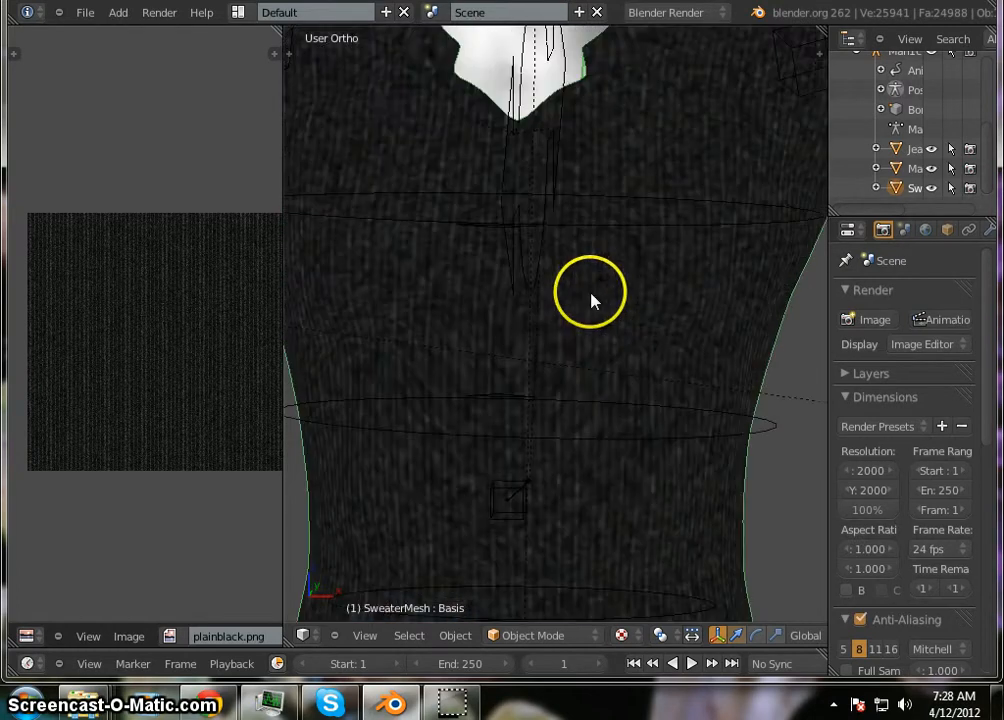
scroll(591, 300, down, 3)
scroll(610, 325, up, 2)
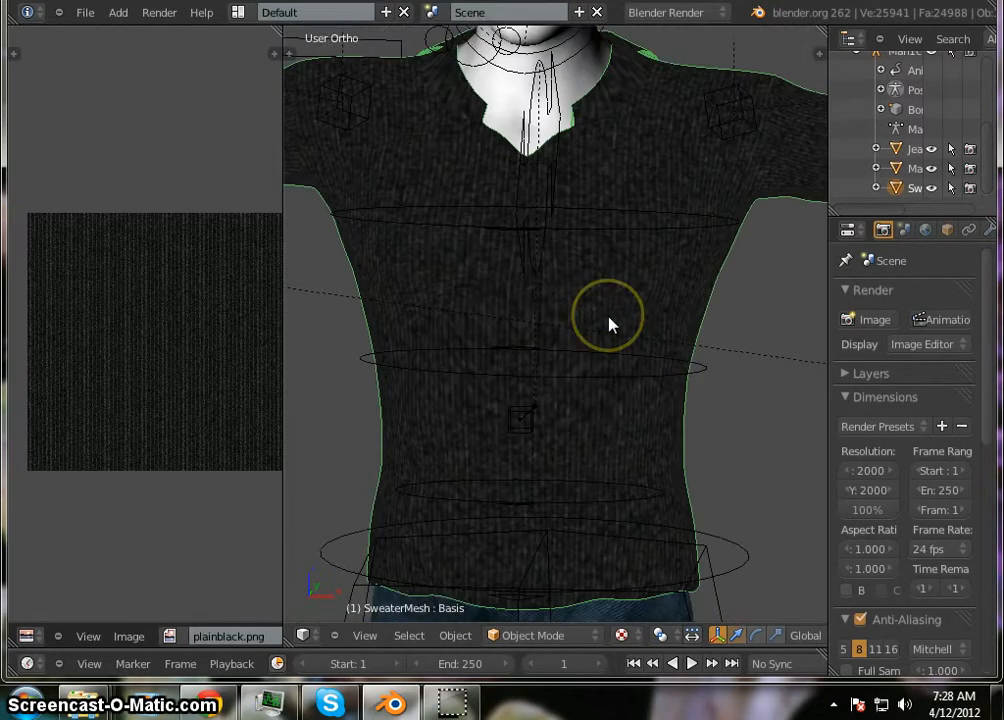
middle_drag(655, 330, 600, 291)
scroll(675, 311, down, 2)
scroll(701, 307, up, 3)
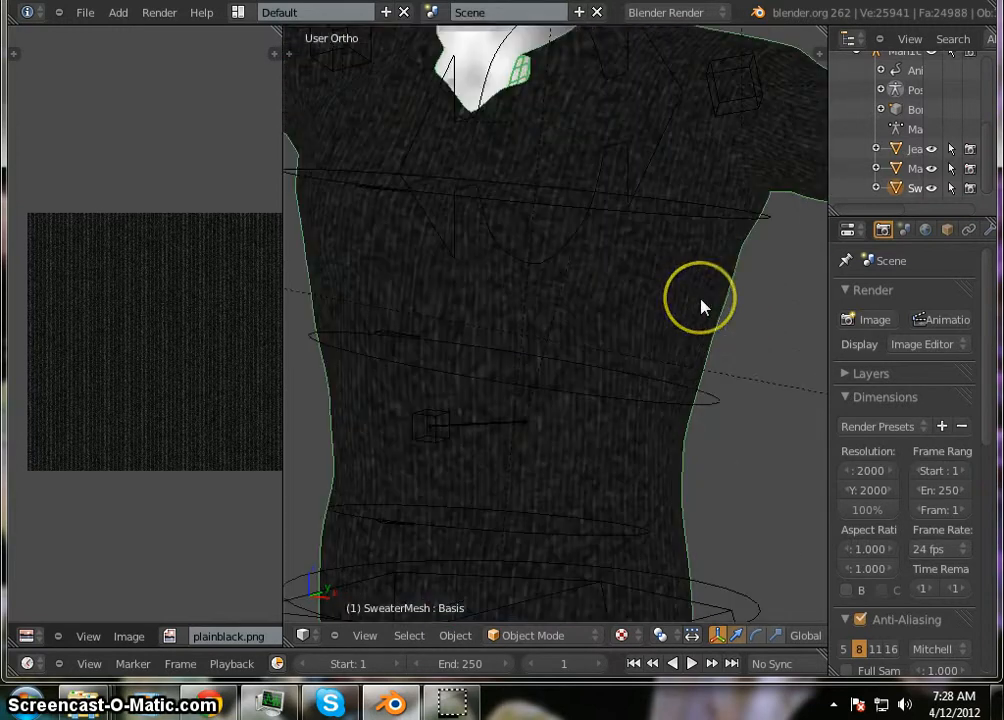
scroll(701, 305, down, 2)
scroll(677, 317, up, 1)
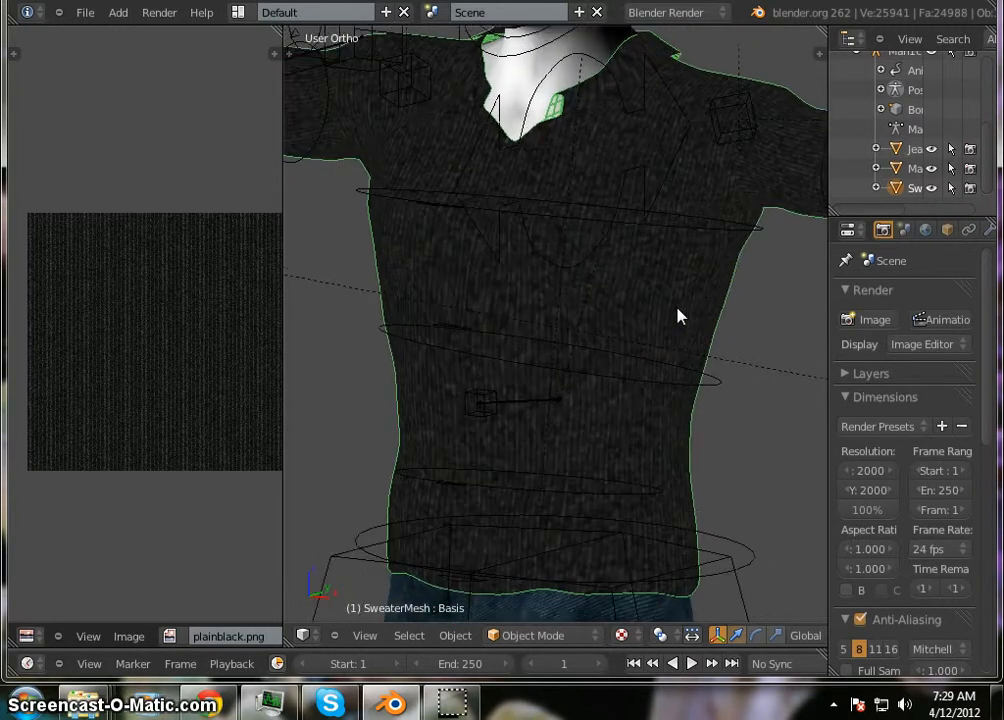
scroll(678, 316, up, 1)
scroll(678, 316, down, 2)
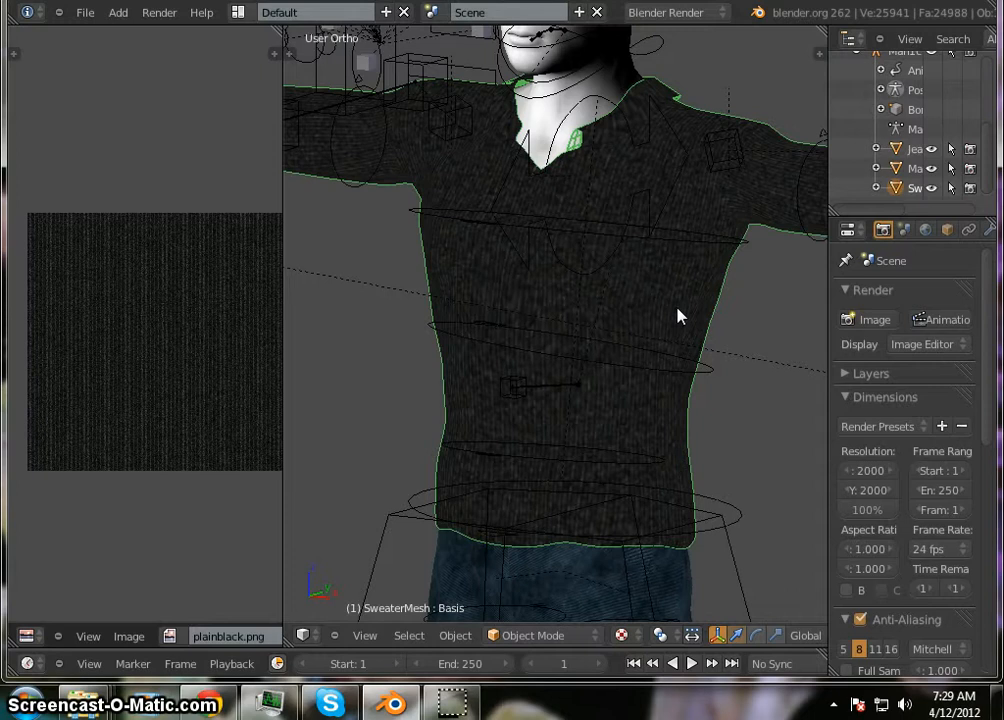
Inspect the sweater's weave close up around the neckline and the waist
scroll(562, 149, up, 3)
scroll(666, 215, up, 1)
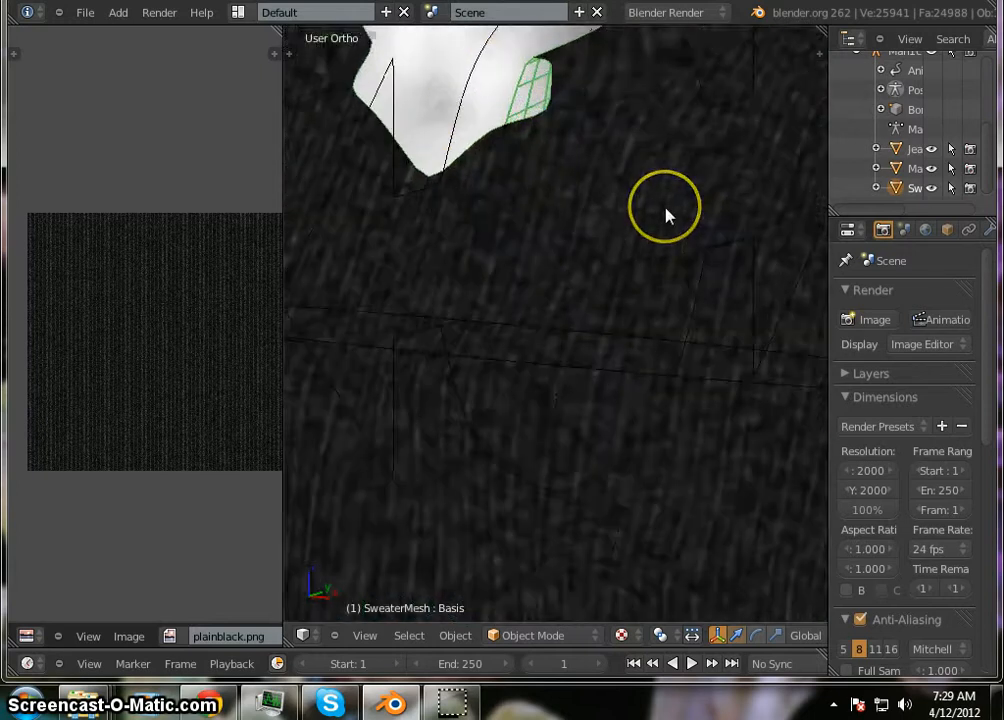
scroll(666, 215, down, 1)
scroll(666, 374, up, 1)
scroll(667, 374, down, 3)
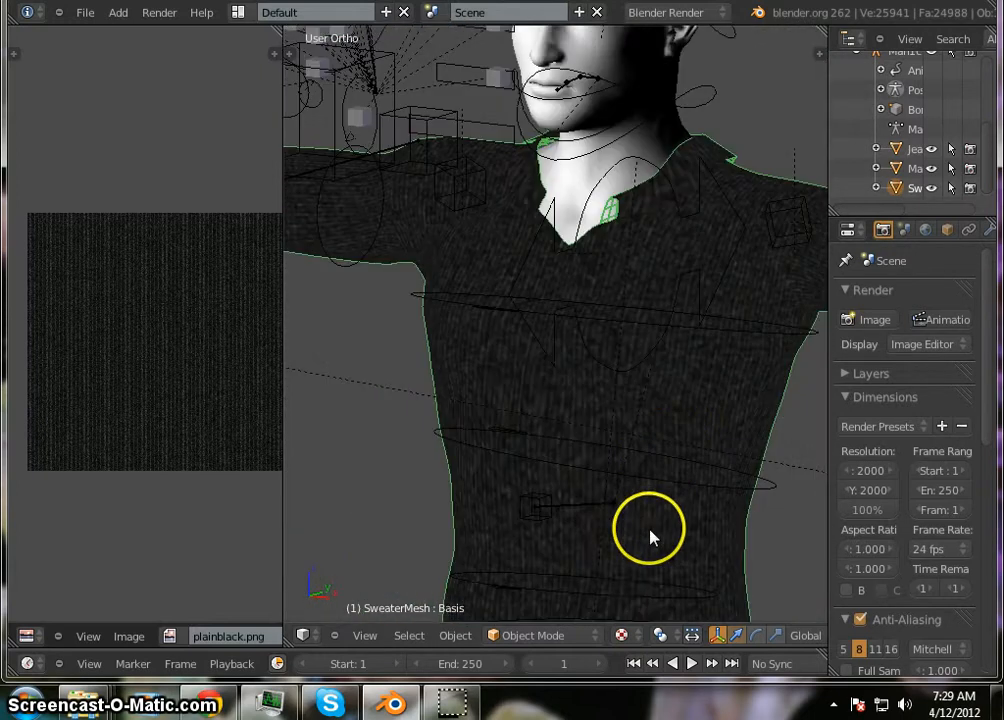
scroll(607, 549, up, 4)
scroll(615, 530, up, 1)
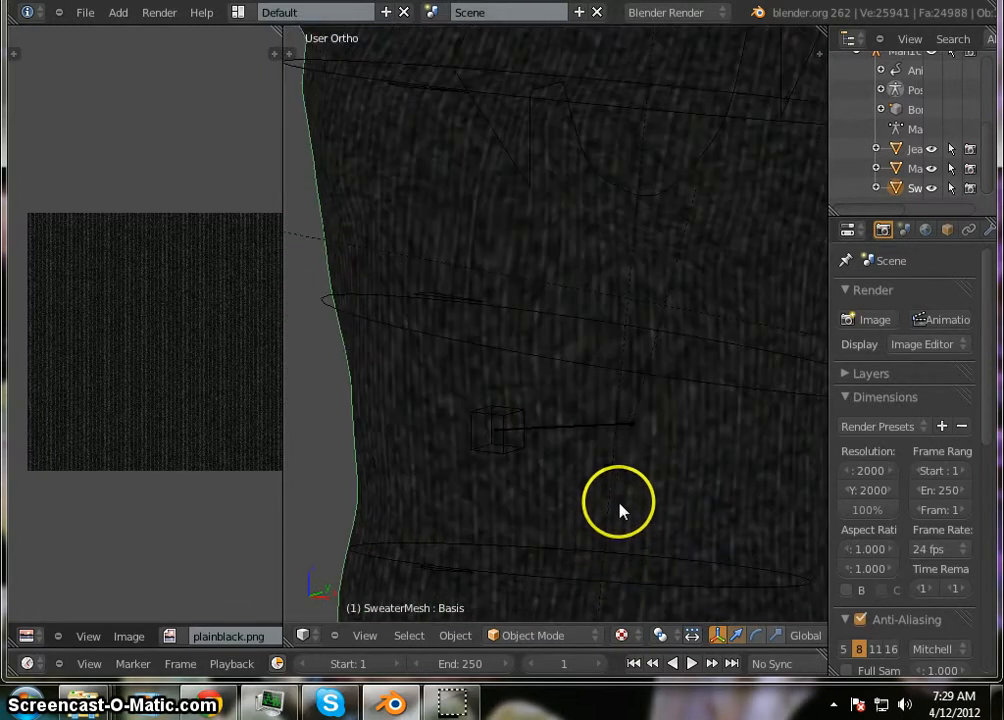
scroll(621, 509, down, 3)
scroll(663, 437, up, 2)
scroll(671, 400, down, 1)
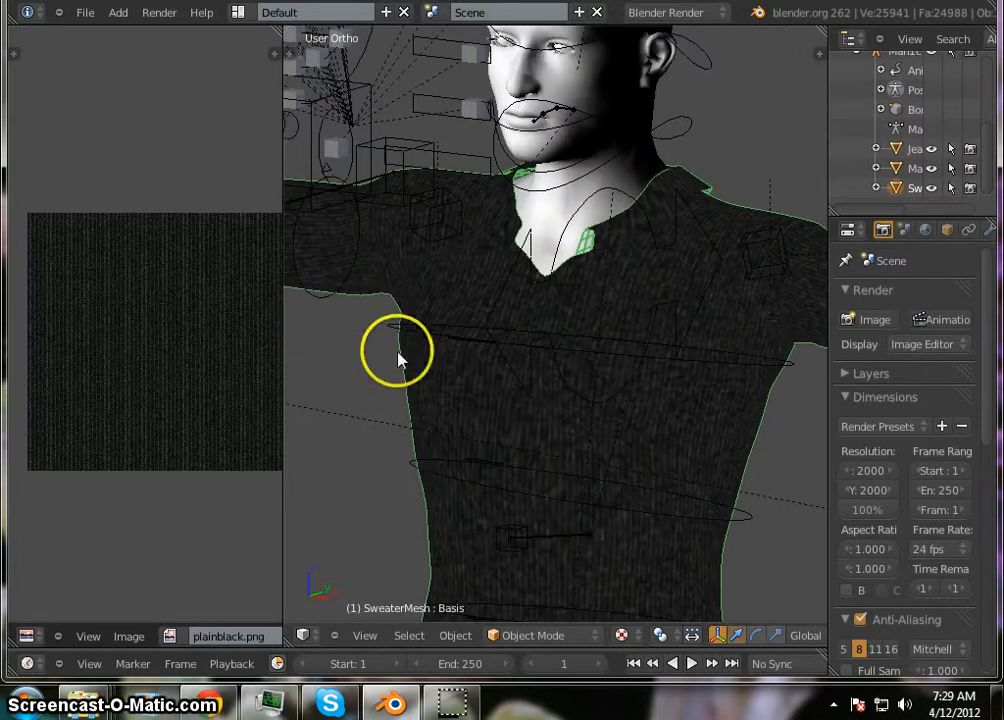
Set the sweater texture's mapping coordinates to UV and choose UVTex as its map
drag(826, 256, 565, 261)
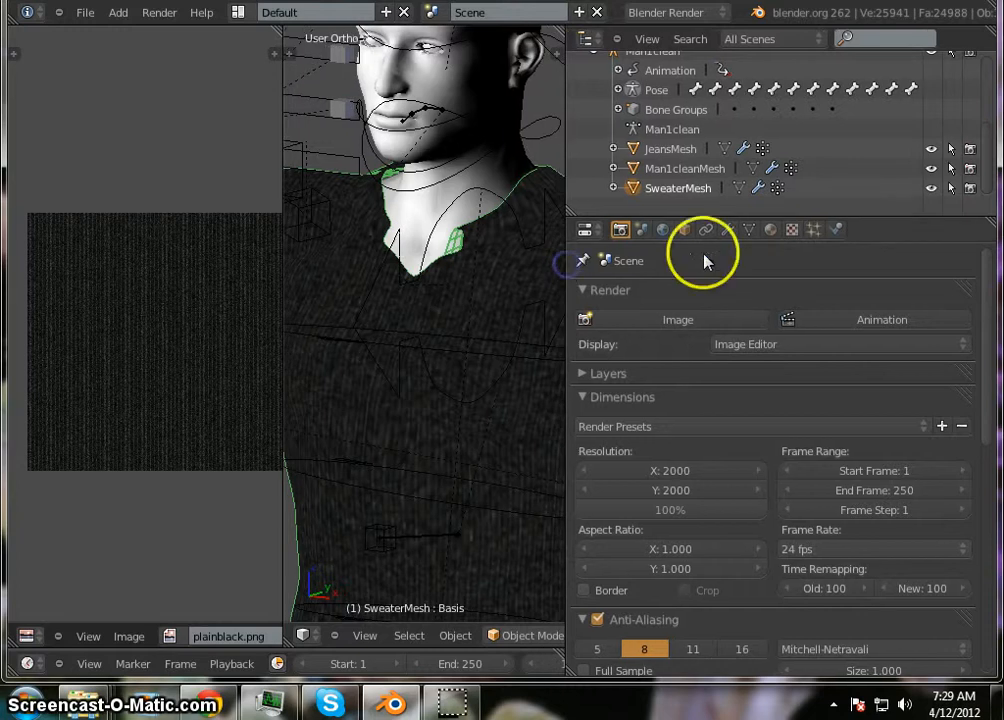
click(792, 229)
scroll(950, 355, down, 1)
scroll(950, 355, down, 14)
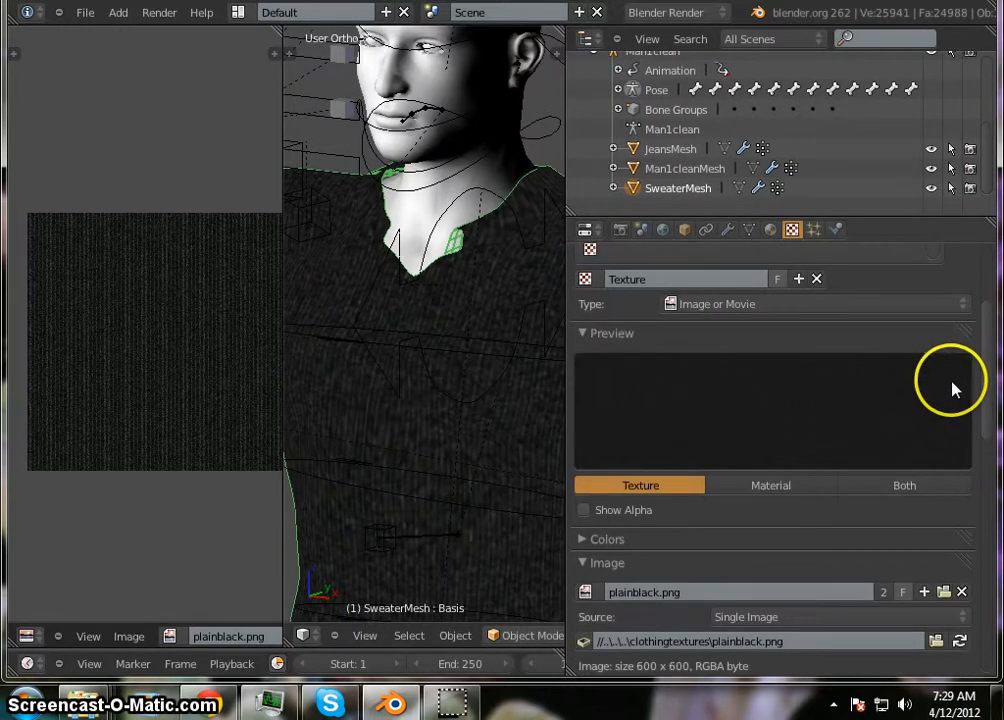
scroll(950, 392, down, 1)
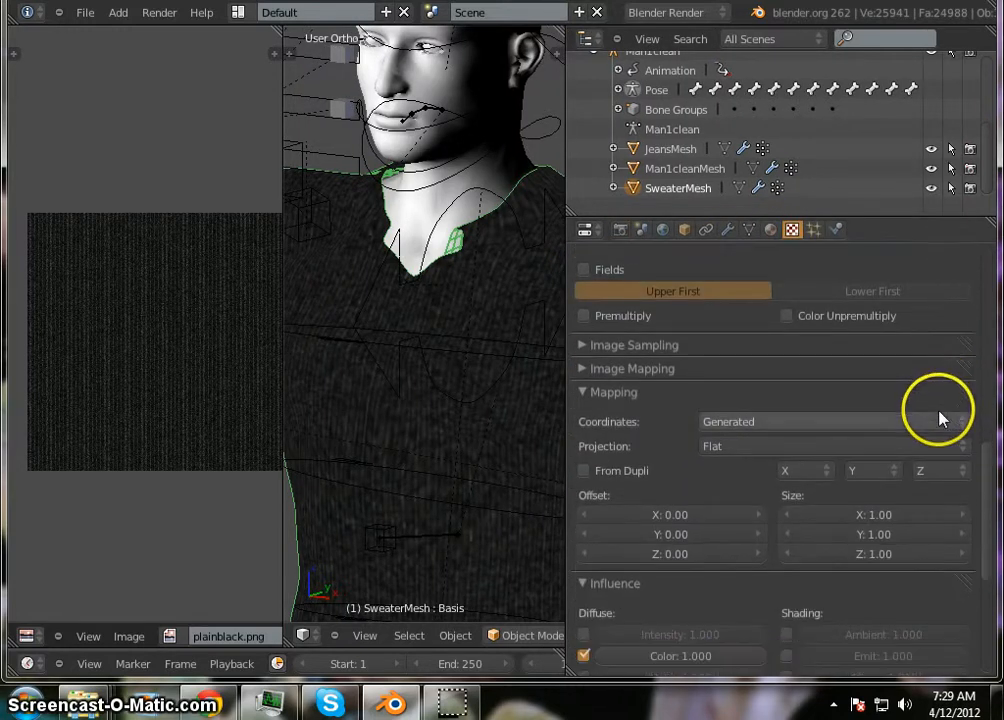
click(930, 422)
click(880, 343)
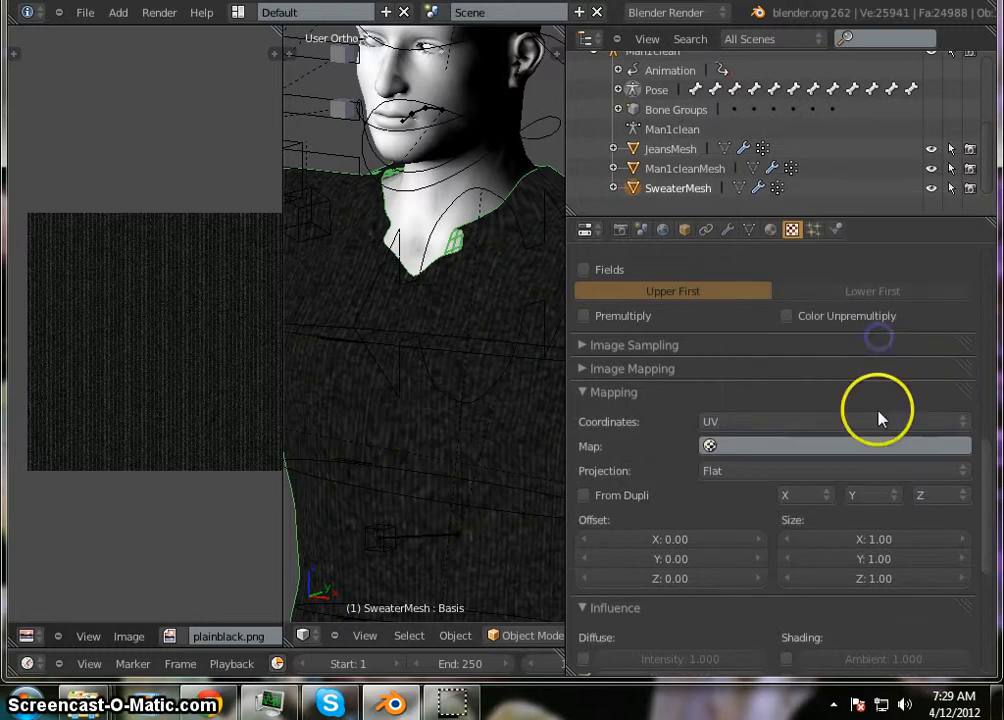
click(876, 445)
click(864, 474)
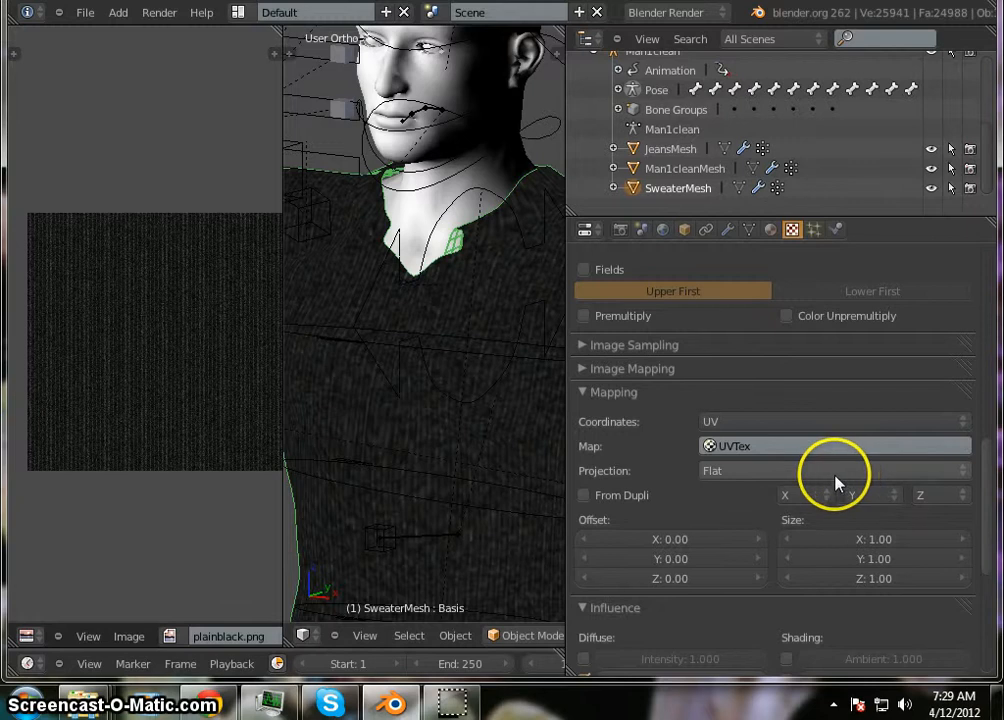
Render a still image of the clothed character and widen the area showing the render result
click(620, 230)
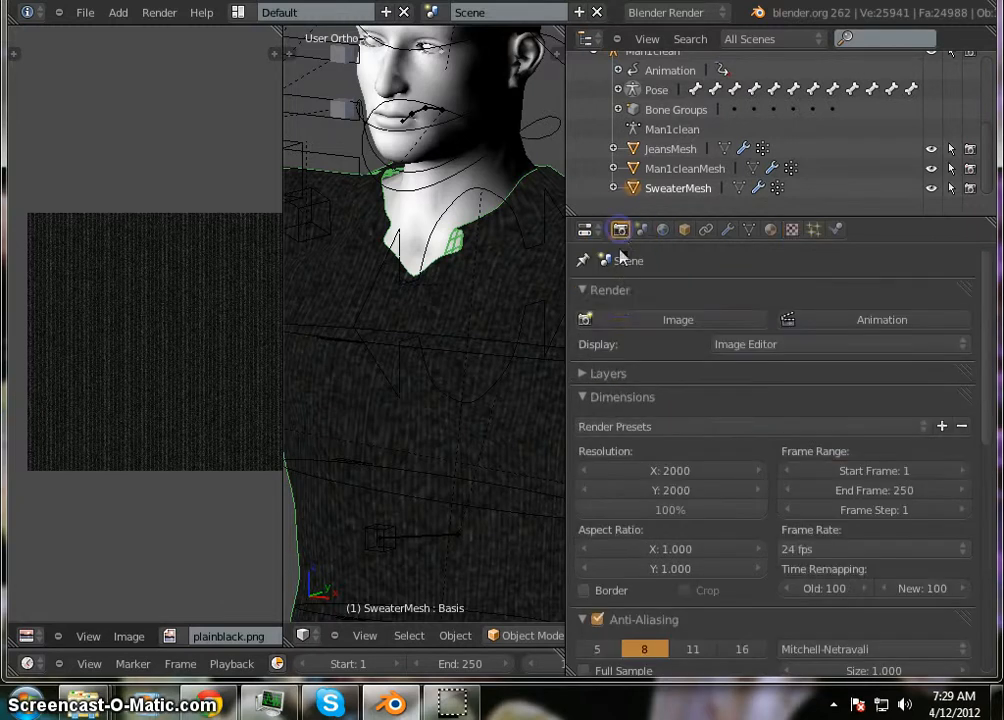
click(664, 320)
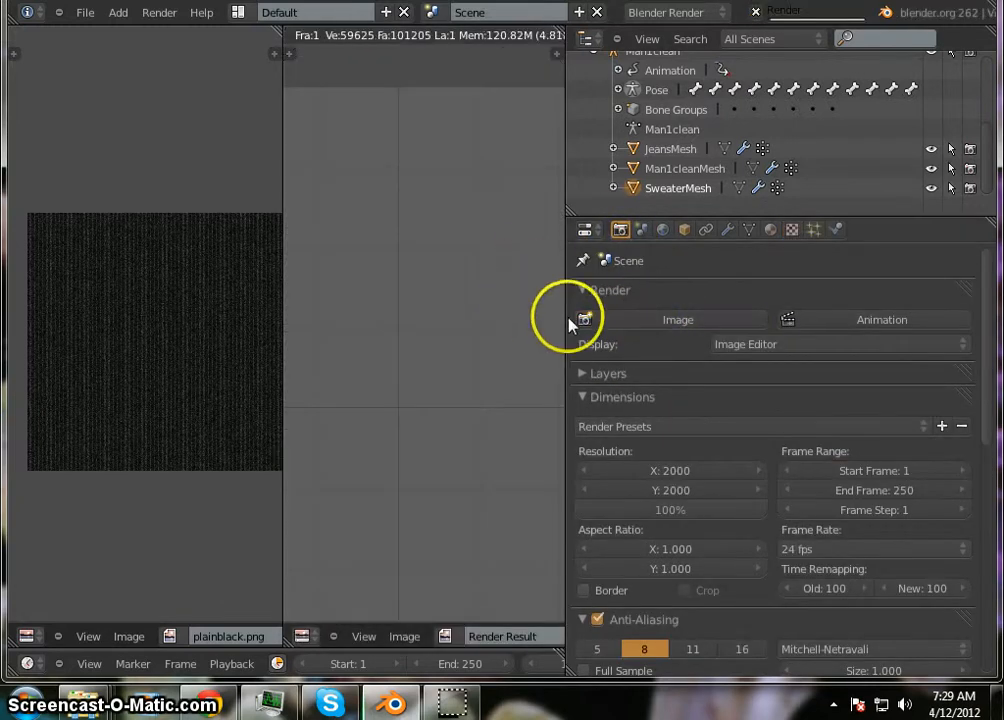
drag(565, 318, 872, 320)
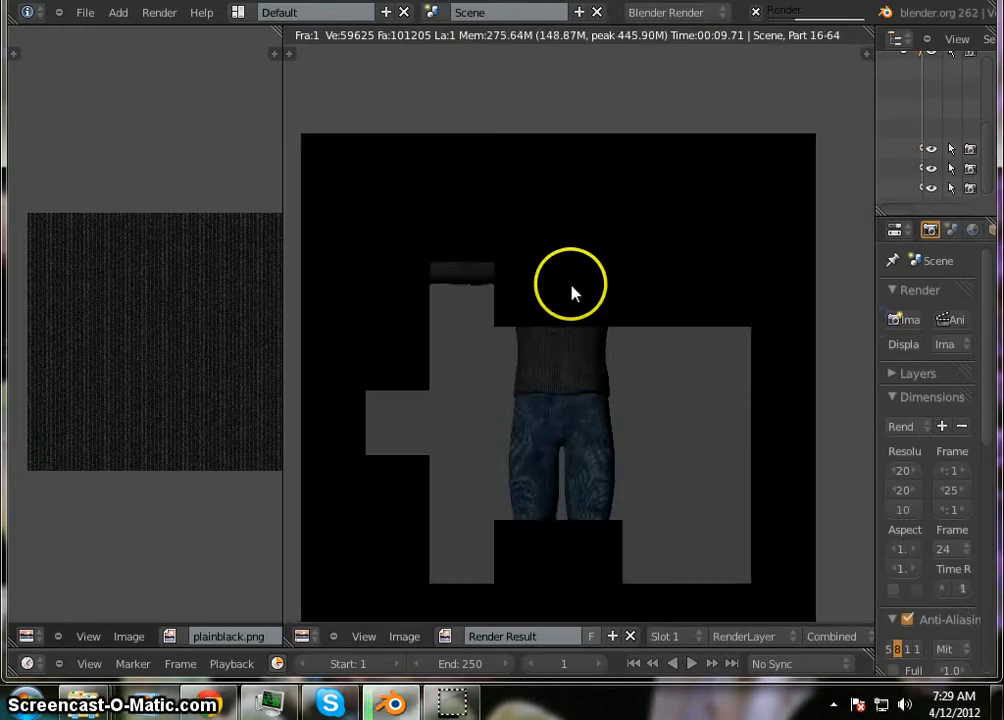
Examine the sweater's torso, collar and sleeves in the render
scroll(614, 272, up, 4)
scroll(614, 268, down, 2)
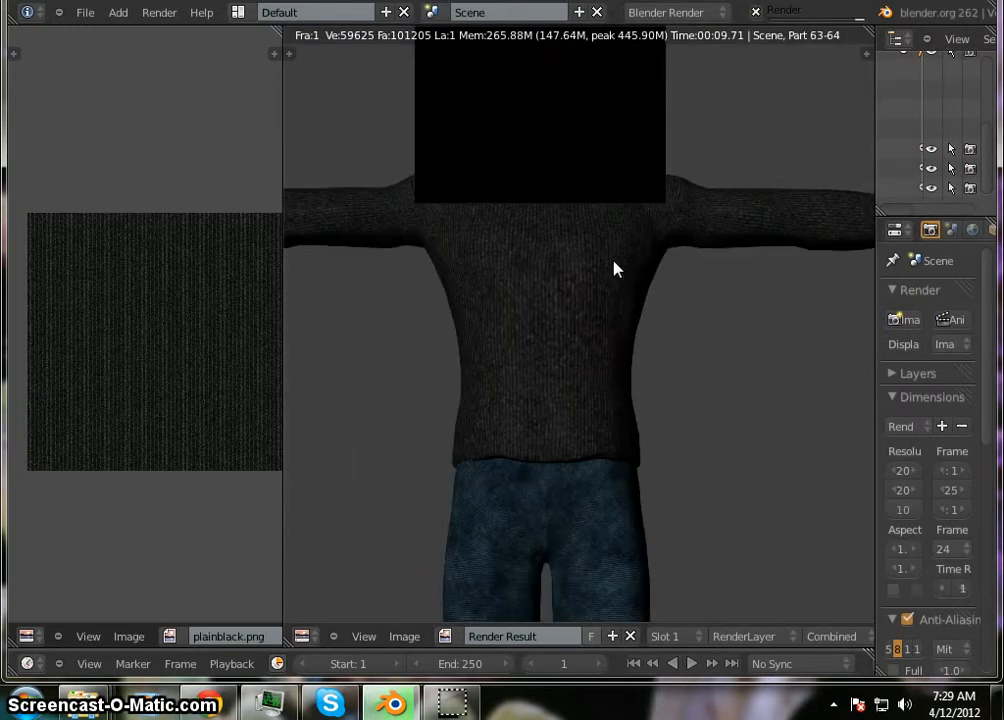
middle_drag(641, 264, 690, 359)
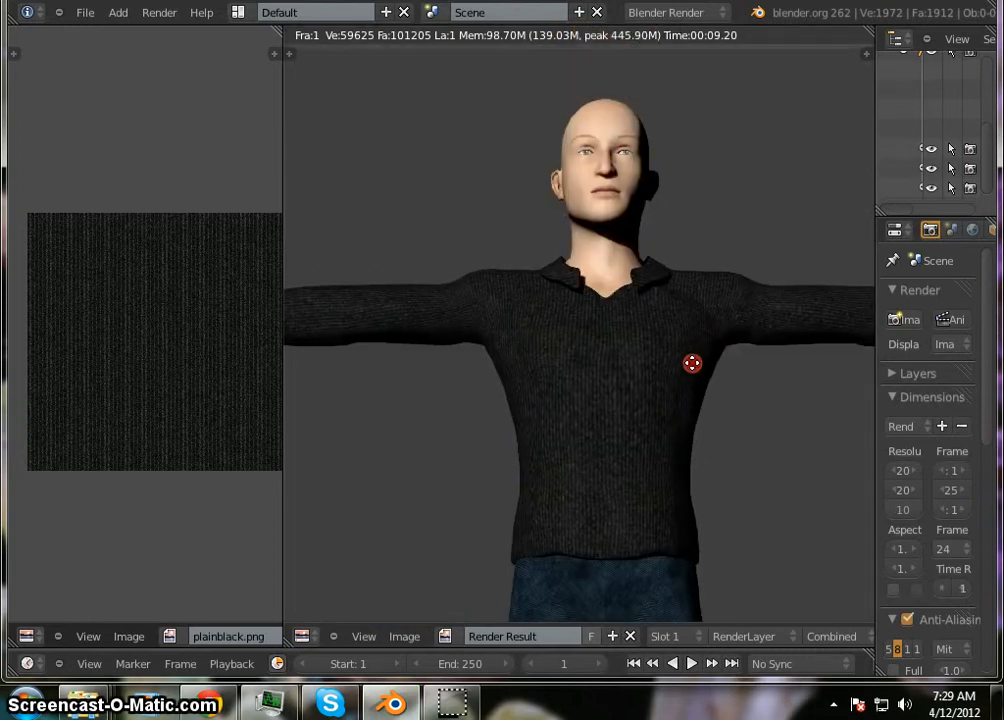
scroll(437, 285, up, 5)
middle_drag(753, 389, 588, 282)
scroll(588, 282, down, 3)
Inspect the rendered jeans along the legs, zooming in on the denim around the knee
middle_drag(600, 332, 601, 90)
scroll(620, 280, down, 3)
scroll(601, 90, up, 3)
scroll(596, 291, up, 4)
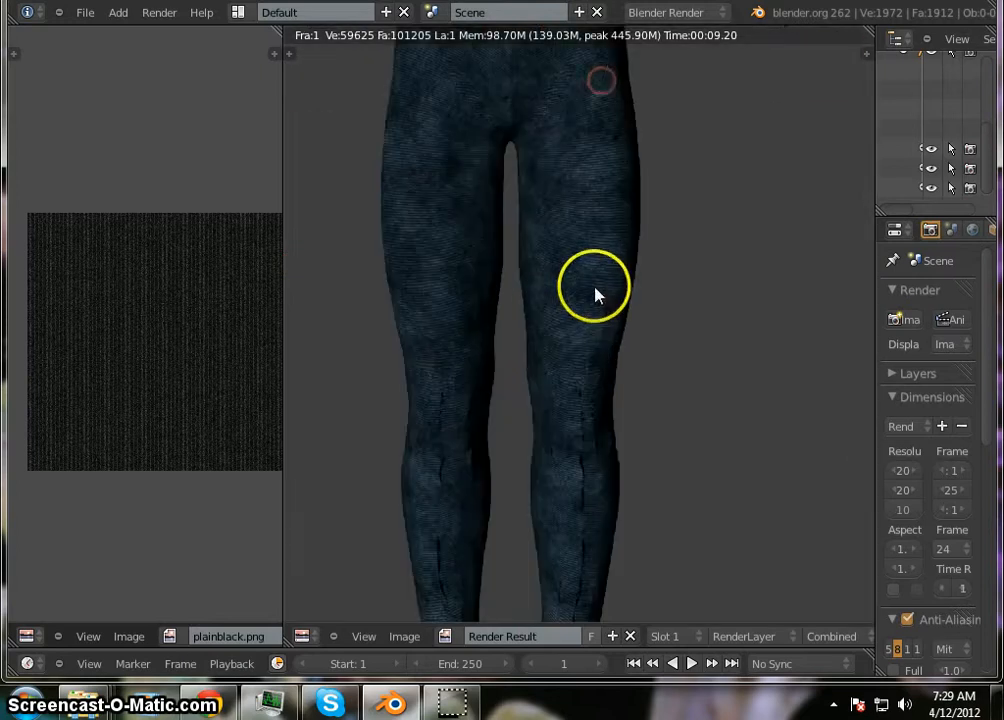
scroll(598, 280, up, 1)
scroll(607, 232, up, 2)
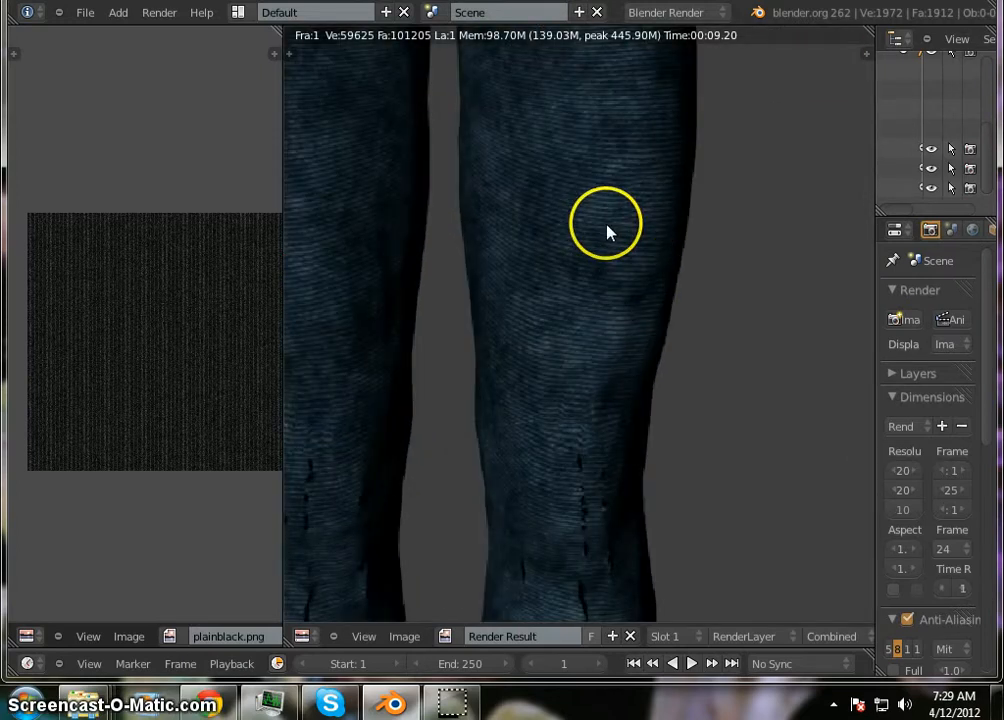
Examine the rendered jeans around the hips and thighs, below the sweater's hem
middle_drag(605, 224, 688, 626)
scroll(556, 322, down, 2)
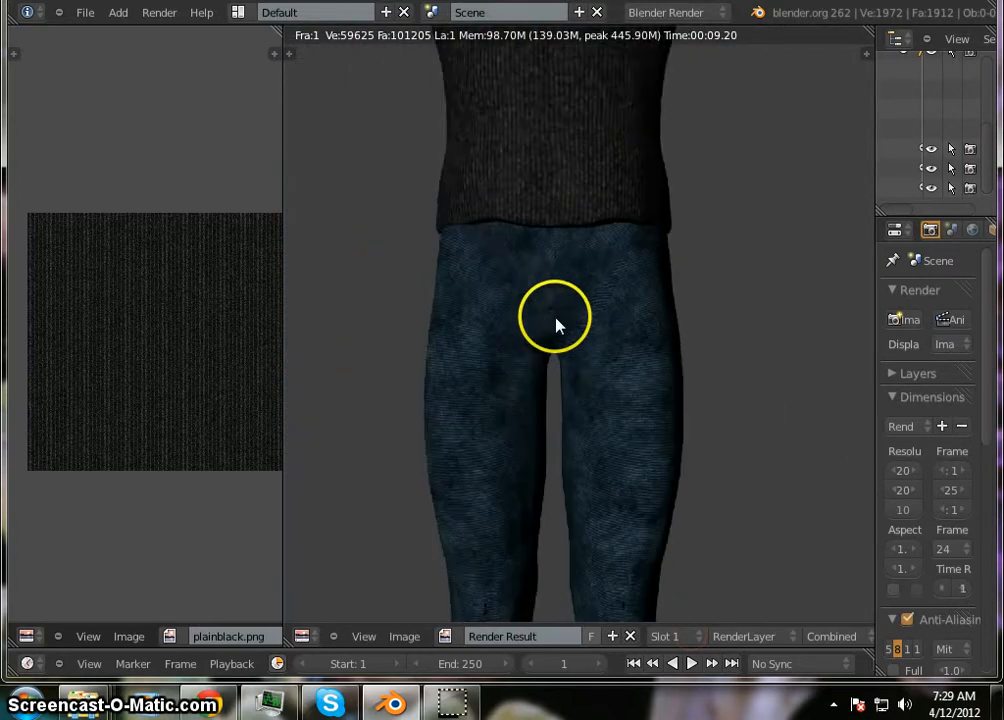
middle_drag(664, 323, 600, 244)
scroll(601, 289, up, 2)
scroll(600, 282, down, 4)
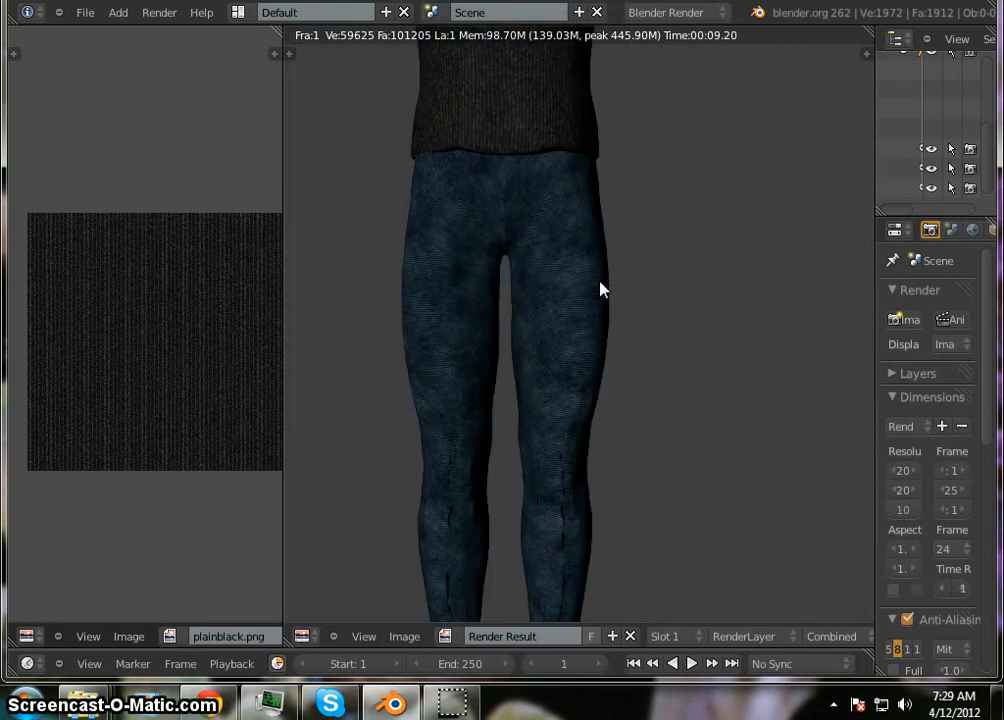
scroll(506, 256, up, 3)
middle_drag(506, 256, 671, 408)
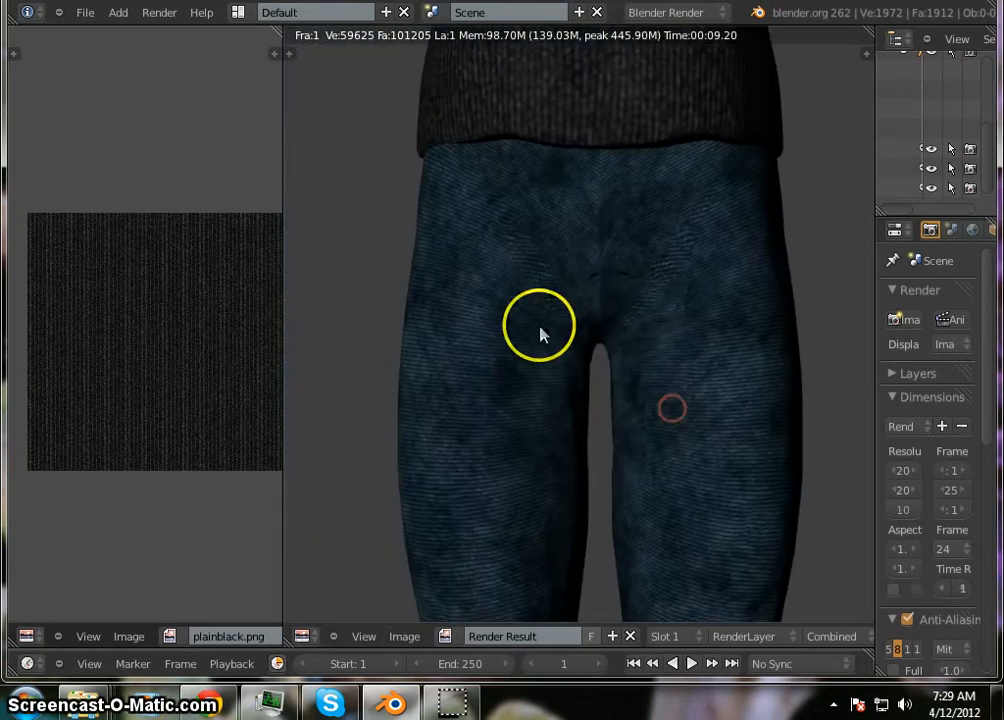
Check the seams on the lower legs of the rendered jeans and return to the thighs
middle_drag(542, 336, 385, 40)
middle_drag(717, 261, 731, 229)
middle_drag(652, 341, 654, 141)
scroll(657, 325, up, 2)
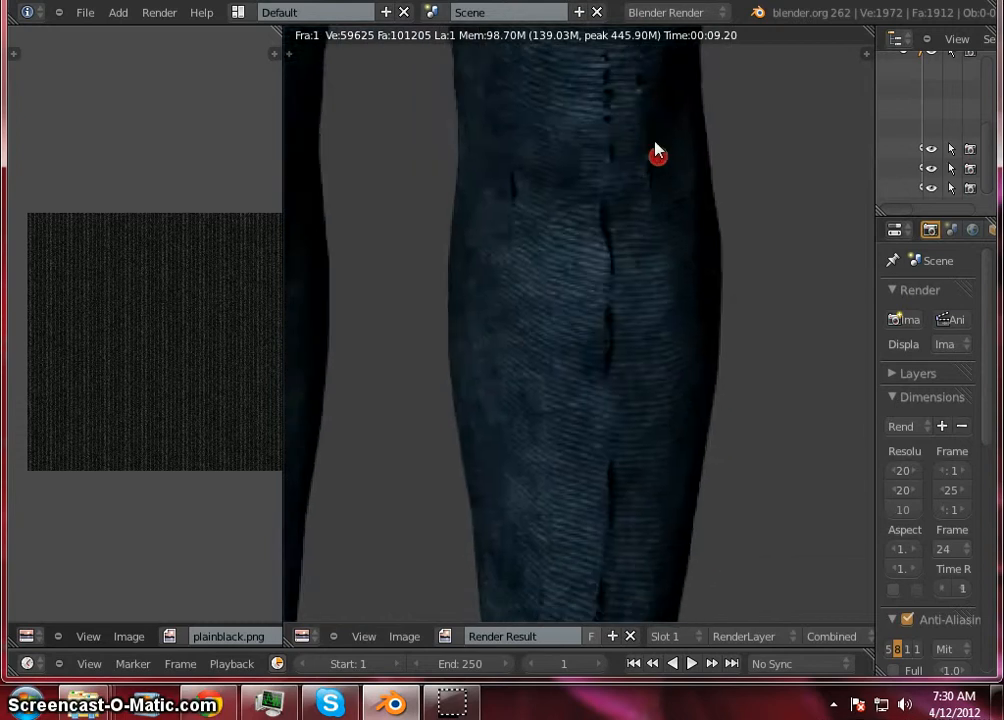
scroll(646, 186, down, 4)
middle_drag(620, 199, 639, 582)
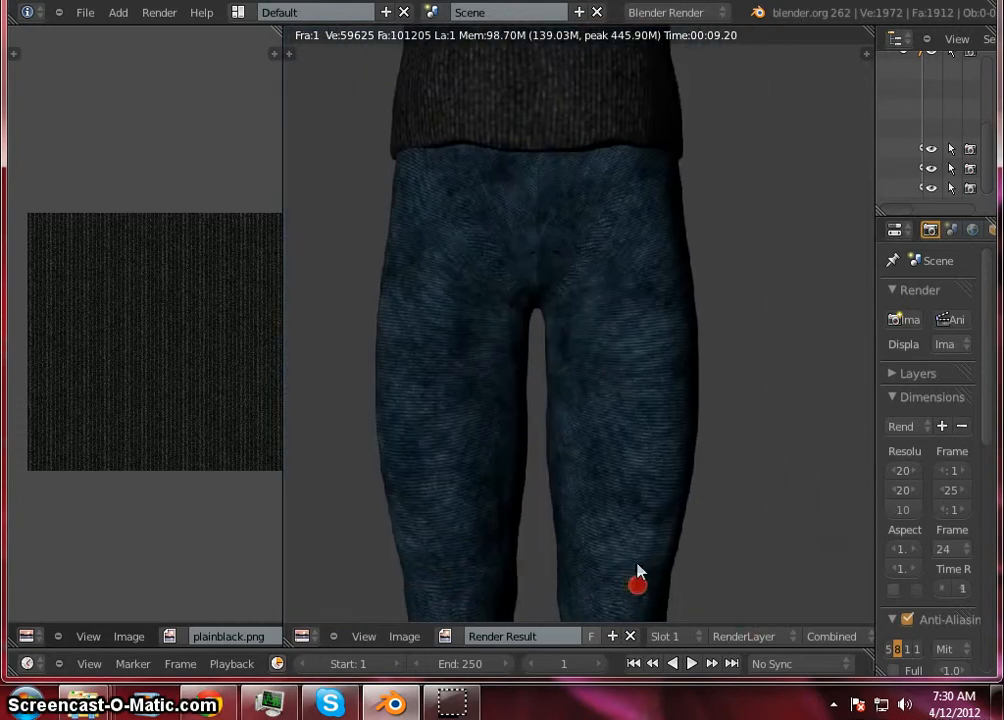
Review the rendered sweater and jeans together from the neck down to the thighs
scroll(619, 328, down, 2)
middle_drag(641, 238, 558, 446)
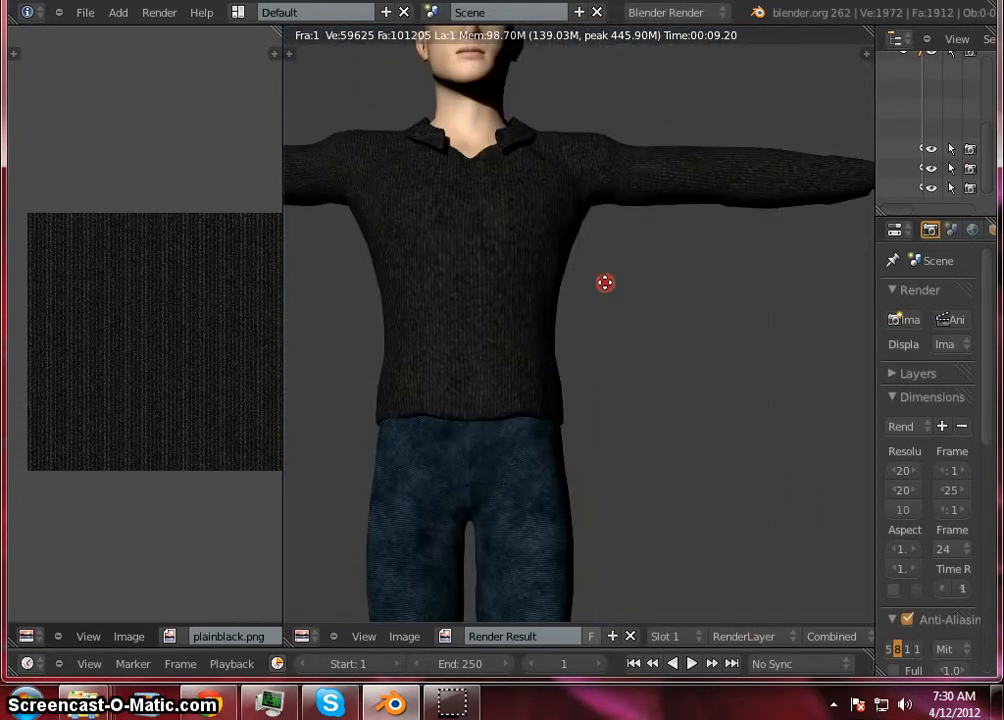
middle_drag(605, 282, 697, 337)
scroll(661, 224, down, 1)
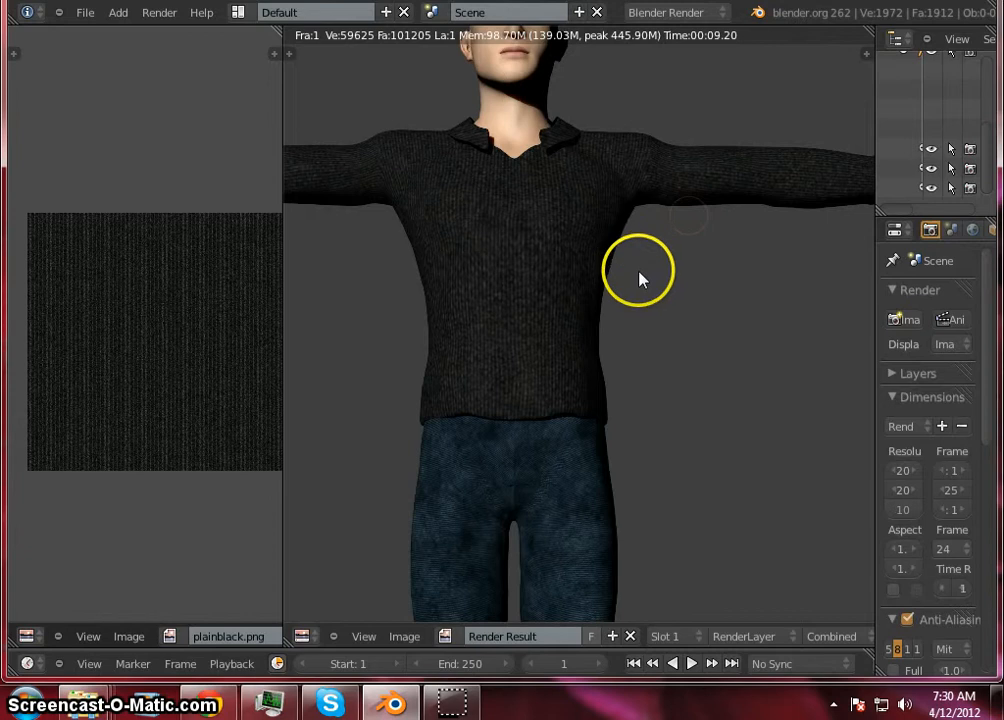
Compare the full rendered outfit with a closer view of the jeans from the sweater's hem to the knees
scroll(639, 280, down, 3)
scroll(619, 316, up, 3)
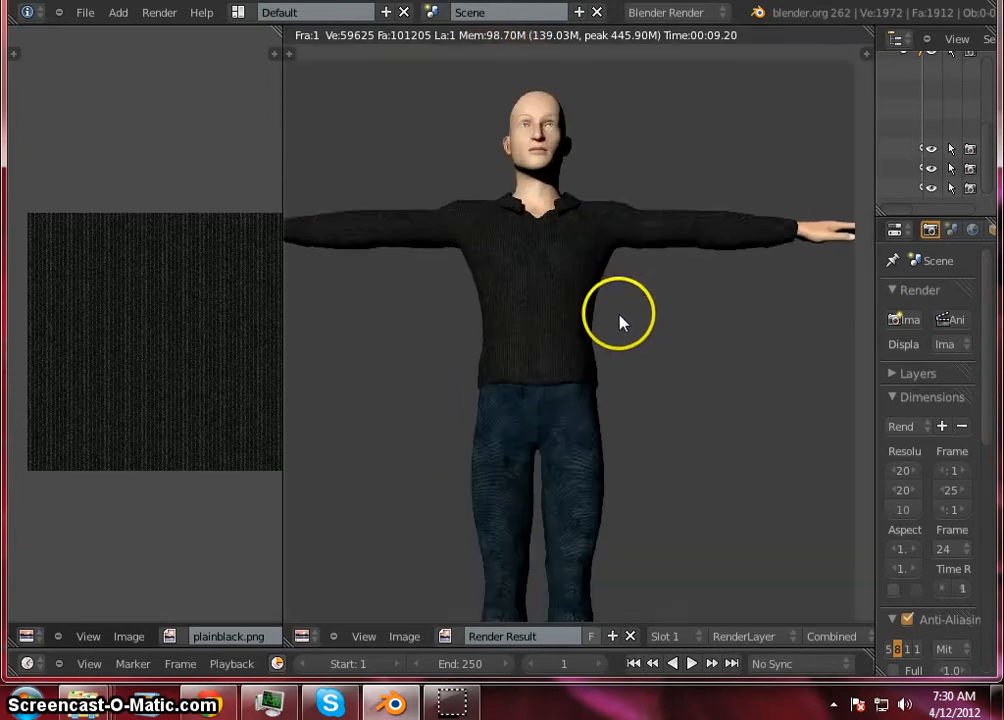
scroll(619, 316, down, 2)
middle_drag(606, 343, 668, 145)
scroll(600, 343, up, 4)
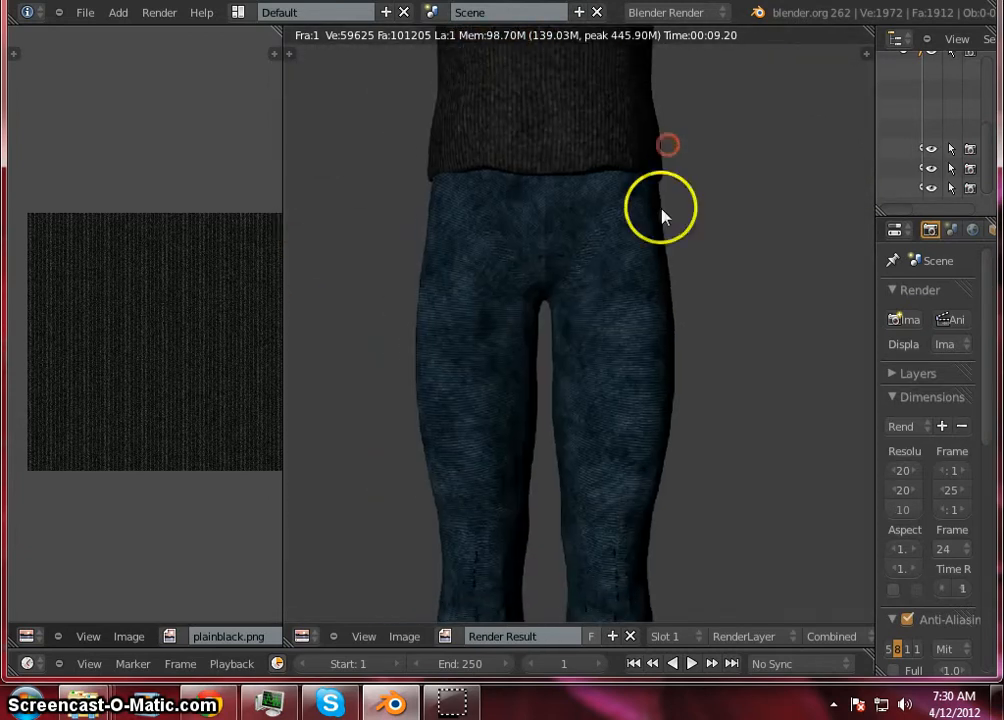
scroll(661, 208, up, 1)
Inspect the knit texture along the rendered sweater's sleeves and around the shoulder and armpit
middle_drag(659, 205, 622, 637)
middle_drag(680, 281, 706, 227)
scroll(688, 231, down, 2)
middle_drag(628, 291, 452, 320)
middle_drag(448, 266, 648, 242)
middle_drag(522, 226, 805, 269)
scroll(578, 258, up, 5)
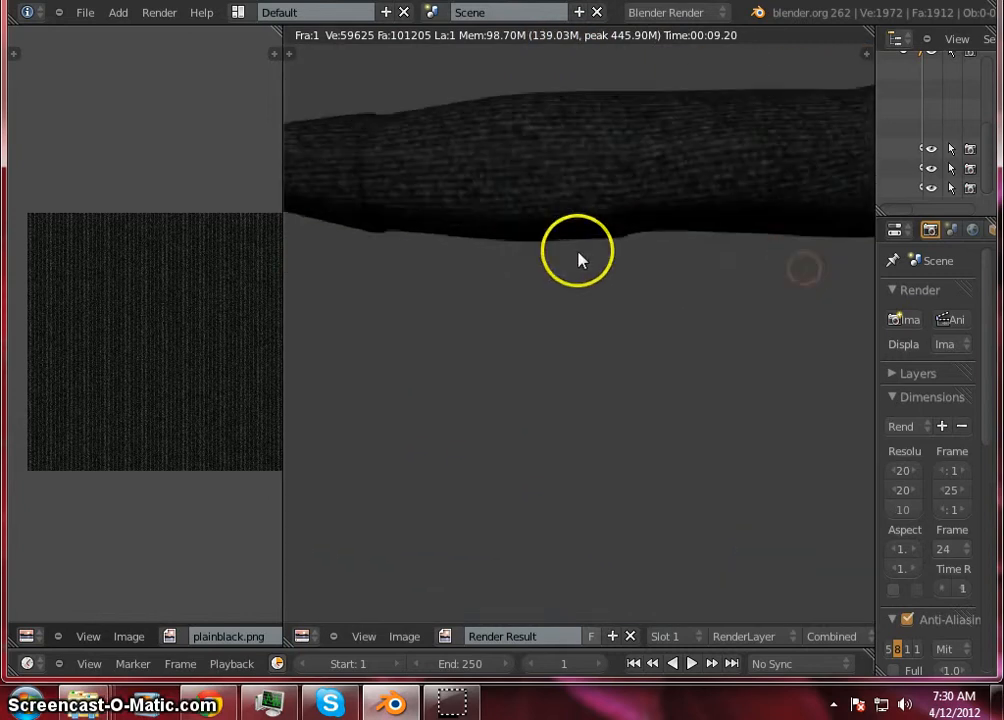
middle_drag(664, 245, 212, 331)
middle_drag(580, 238, 385, 281)
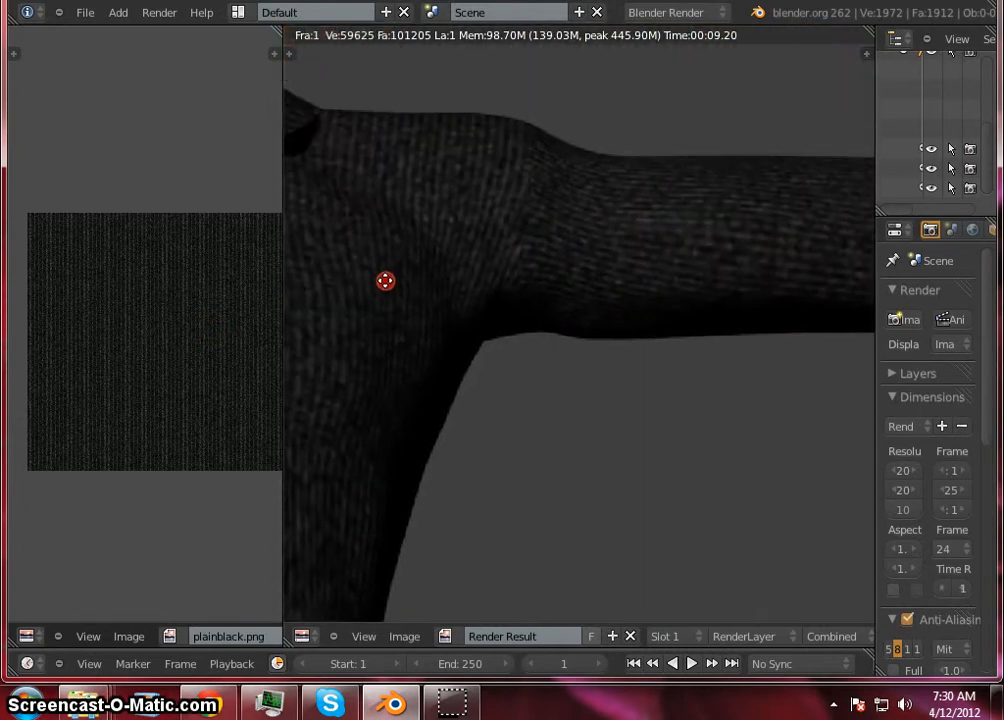
middle_drag(568, 196, 999, 366)
Review the rendered character's whole outfit from the head down to the knees
scroll(701, 234, down, 2)
scroll(705, 330, down, 1)
middle_drag(705, 330, 640, 222)
scroll(578, 287, down, 3)
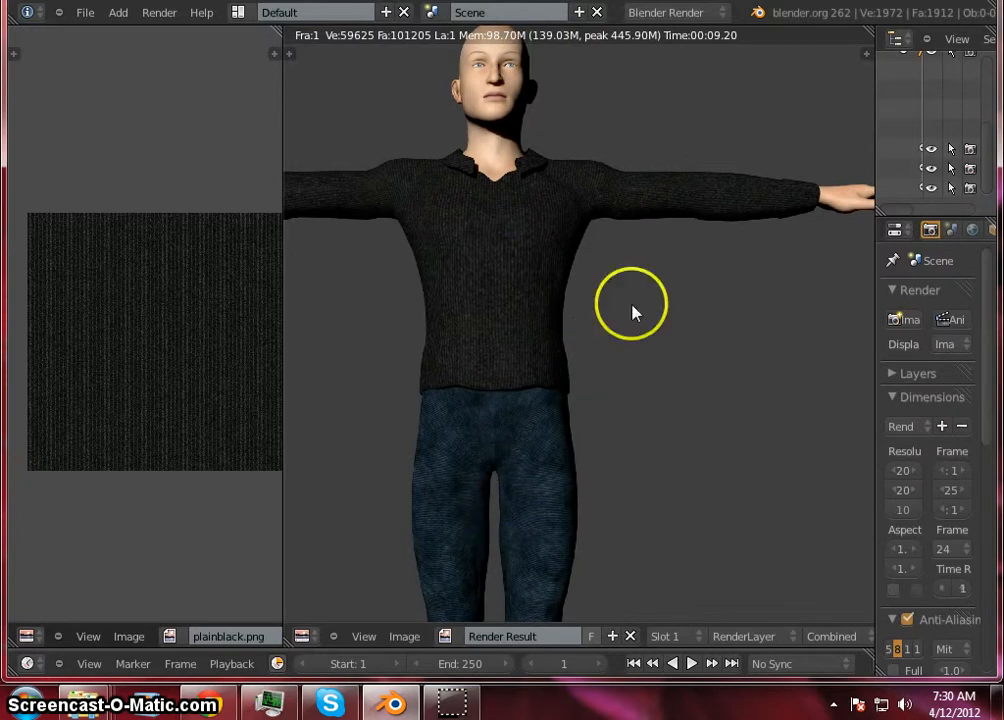
scroll(498, 213, down, 1)
scroll(556, 226, up, 2)
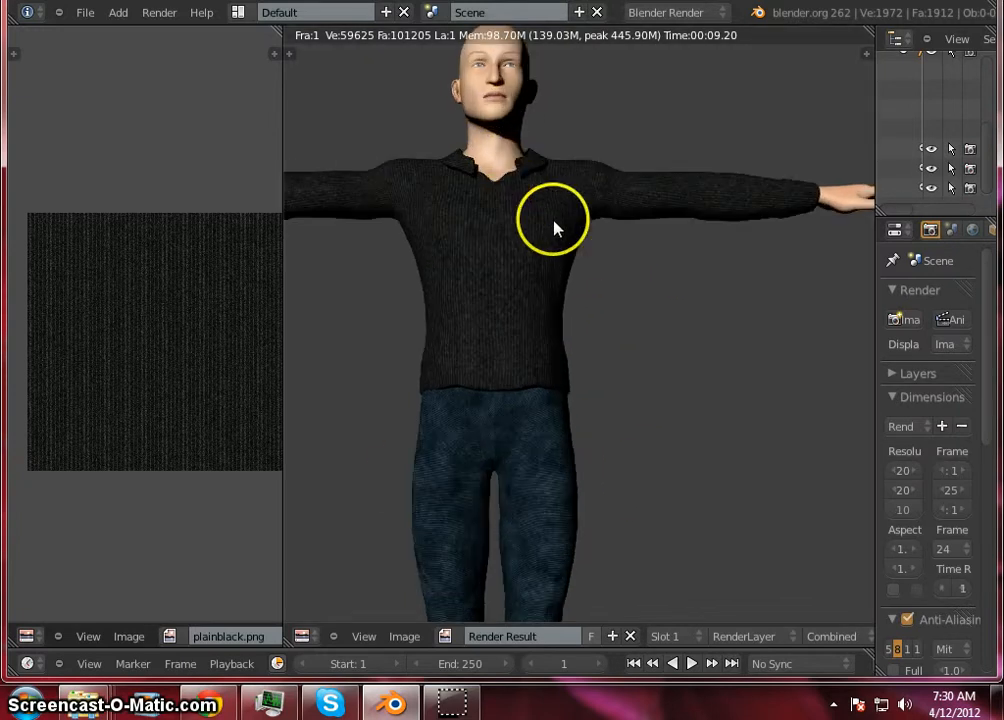
Examine the rendered sweater's collar and chest up close and return to the upper-body view
middle_drag(510, 222, 581, 330)
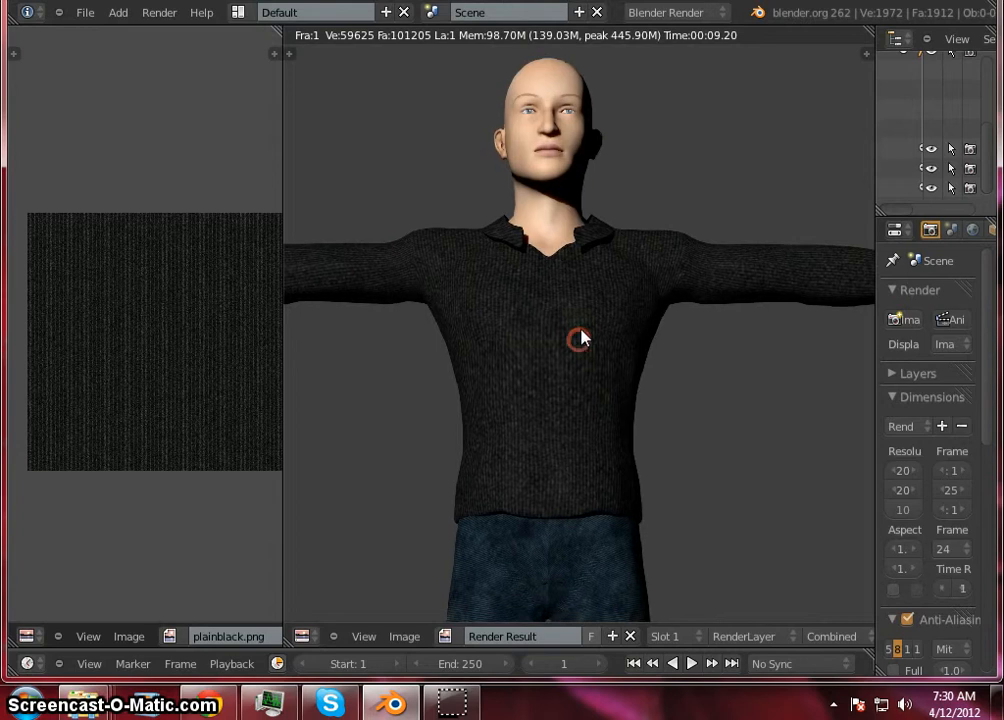
scroll(583, 337, up, 2)
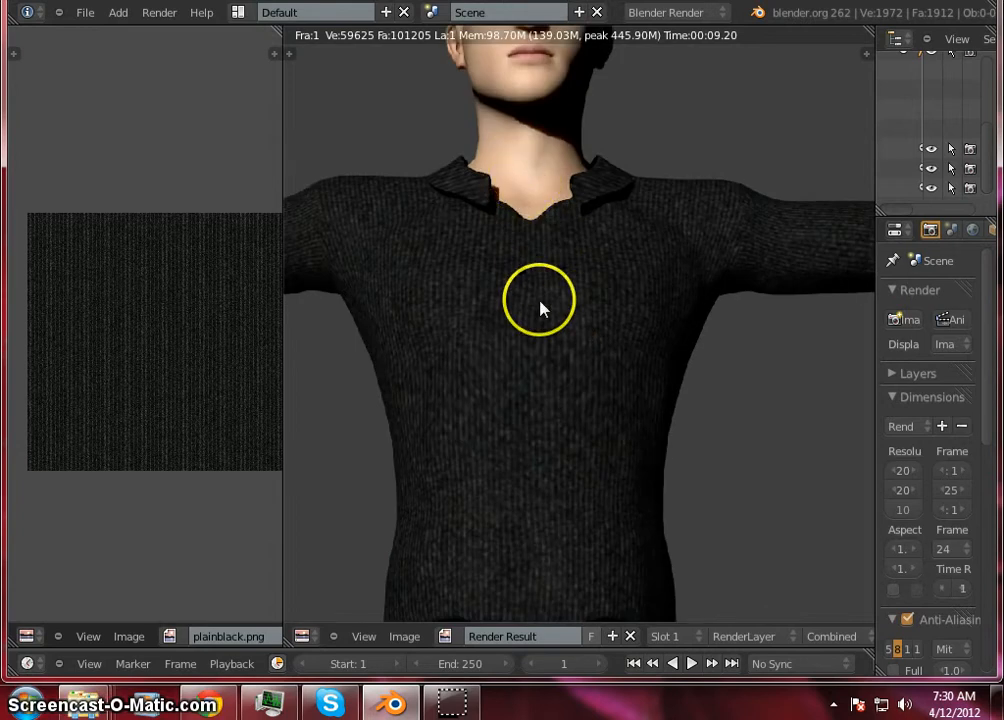
scroll(545, 226, down, 2)
middle_drag(598, 291, 567, 336)
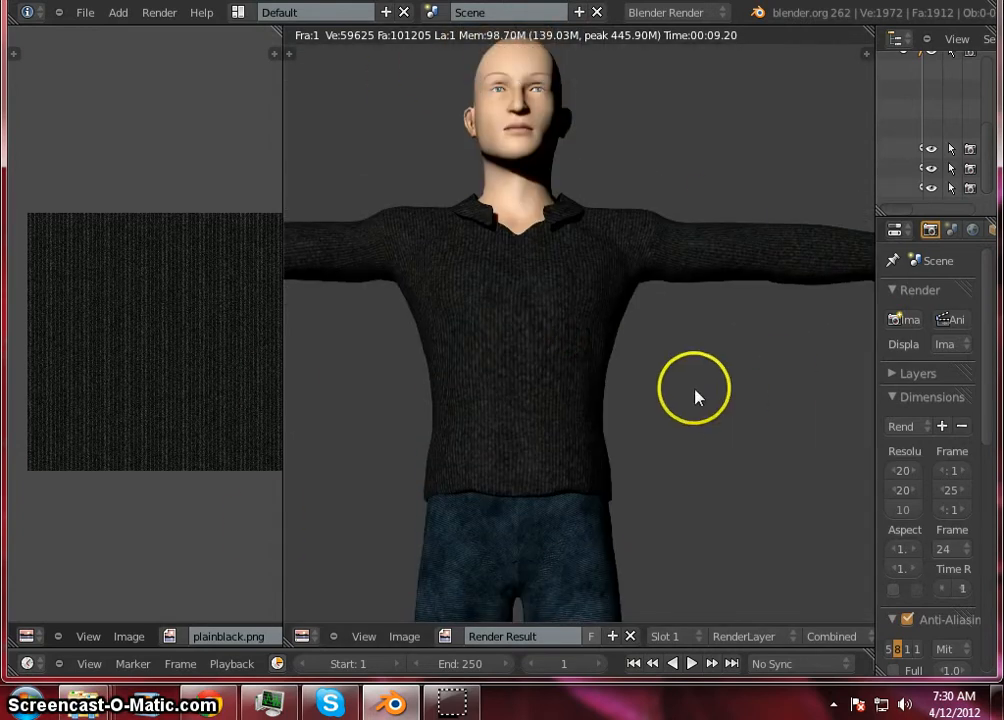